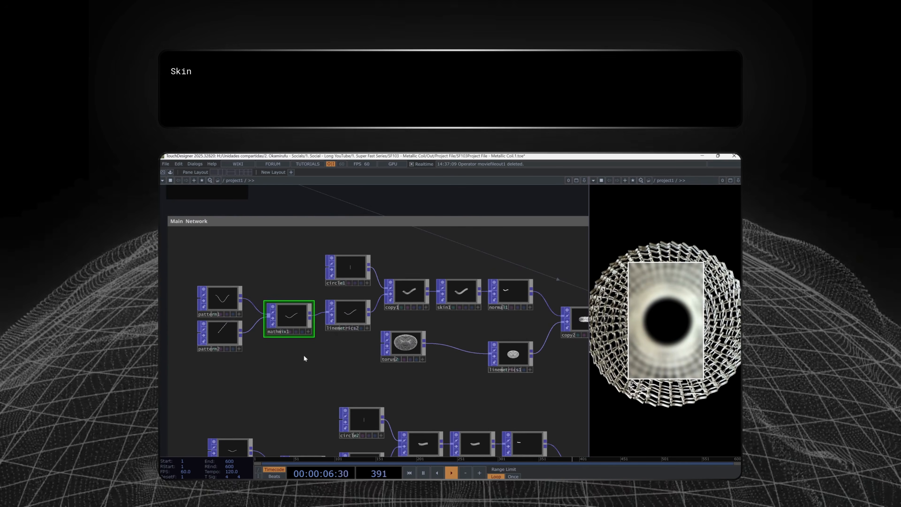
- Examine how the finished network's skin, normal, linemetrics and copy operators lead to the final output
{"action": "right_click_drag", "start_coordinate": [460, 328], "coordinate": [519, 332]}
{"action": "scroll", "coordinate": [458, 279], "scroll_direction": "up", "scroll_amount": 4}
{"action": "left_click_drag", "start_coordinate": [487, 347], "coordinate": [279, 297]}
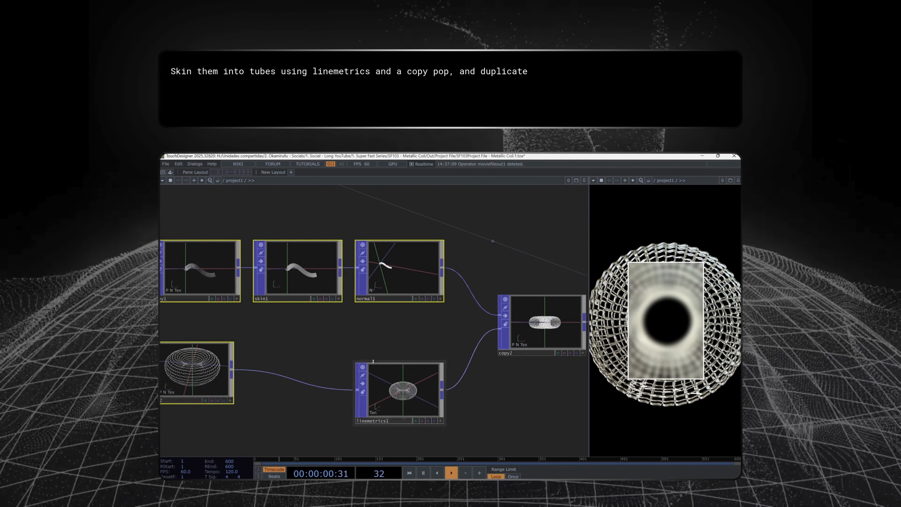
{"action": "left_click", "coordinate": [400, 400]}
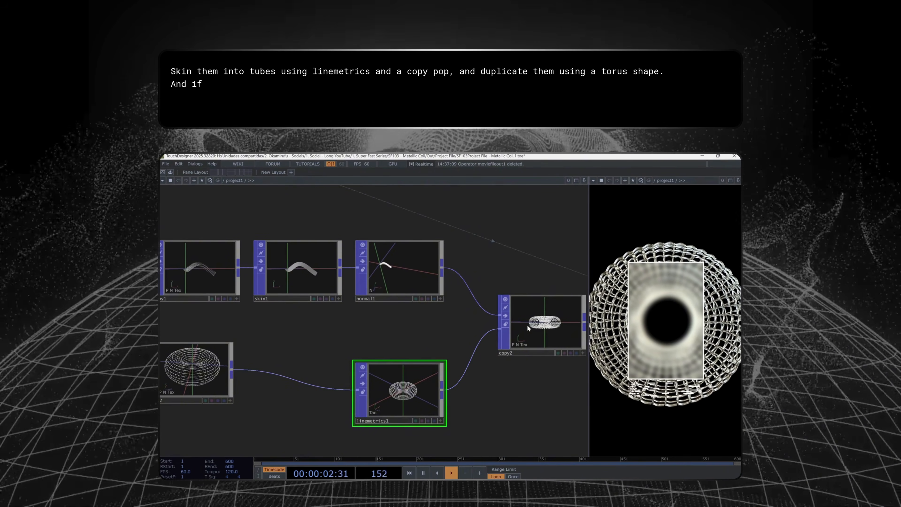
{"action": "left_click", "coordinate": [519, 331]}
{"action": "left_click_drag", "start_coordinate": [553, 379], "coordinate": [495, 396]}
{"action": "scroll", "coordinate": [501, 401], "scroll_direction": "up", "scroll_amount": 4}
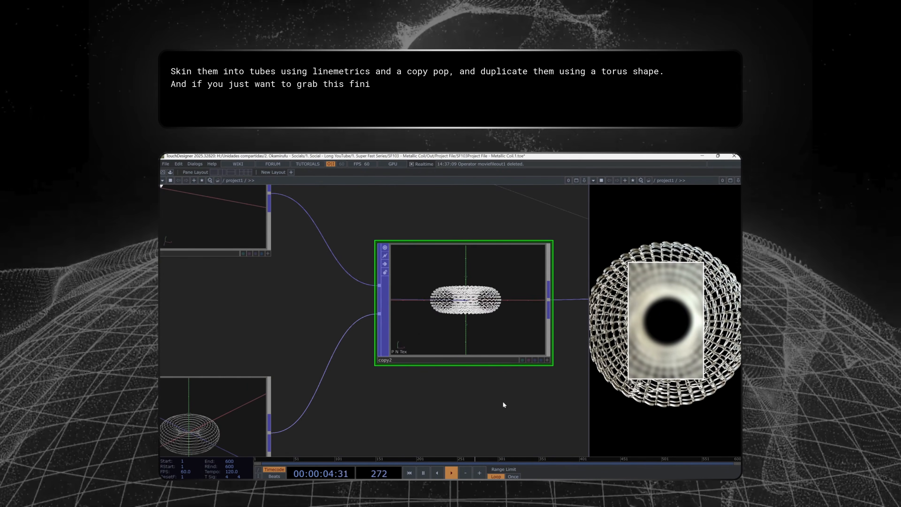
{"action": "scroll", "coordinate": [502, 401], "scroll_direction": "down", "scroll_amount": 10}
{"action": "left_click_drag", "start_coordinate": [515, 426], "coordinate": [313, 280]}
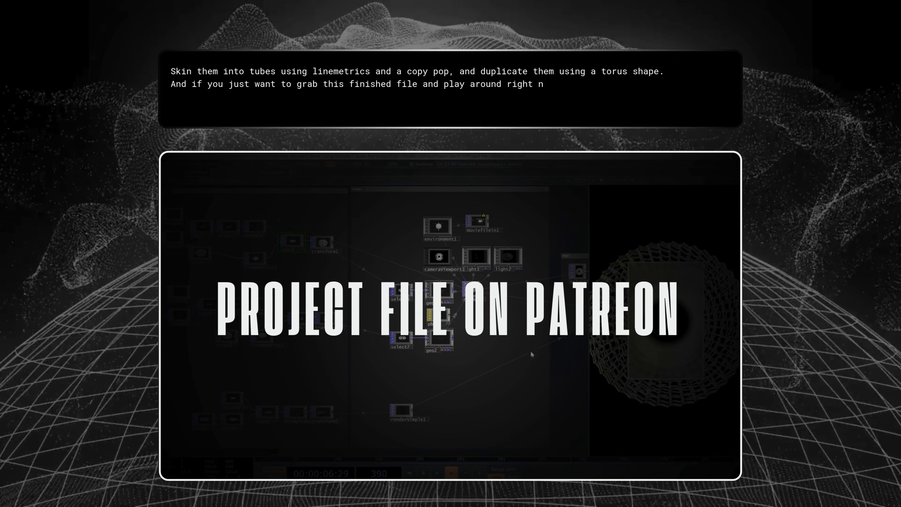
{"action": "left_click_drag", "start_coordinate": [517, 348], "coordinate": [354, 342]}
{"action": "left_click_drag", "start_coordinate": [563, 316], "coordinate": [478, 347]}
{"action": "scroll", "coordinate": [560, 320], "scroll_direction": "up", "scroll_amount": 10}
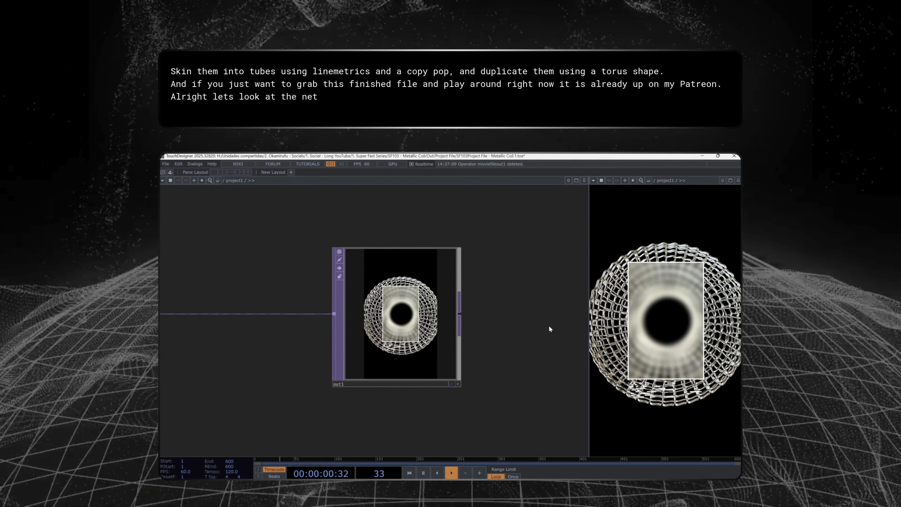
{"action": "scroll", "coordinate": [512, 387], "scroll_direction": "down", "scroll_amount": 10}
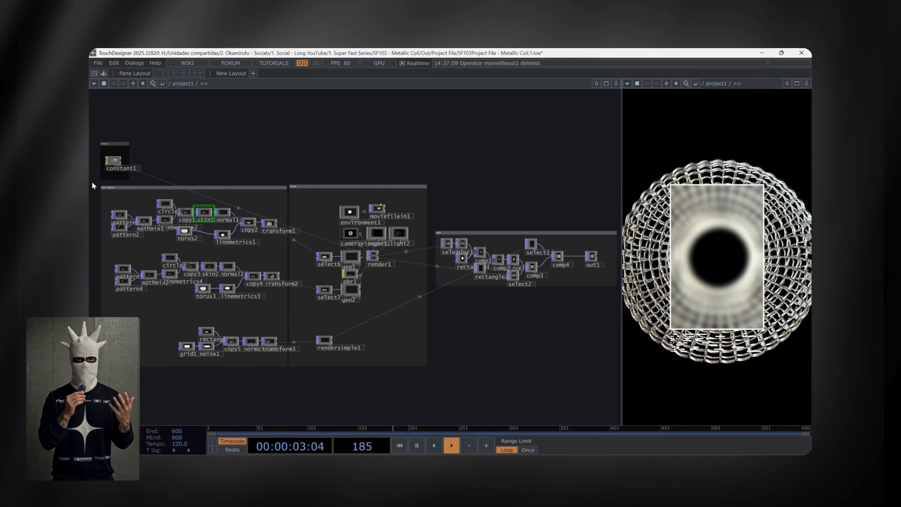
- Review the finished project's overall layout and the three Main Network branches ending in transform1, transform2 and transform3
{"action": "mouse_move", "coordinate": [92, 183]}
{"action": "left_mouse_down"}
{"action": "mouse_move", "coordinate": [211, 257]}
{"action": "mouse_move", "coordinate": [621, 394]}
{"action": "left_mouse_up"}
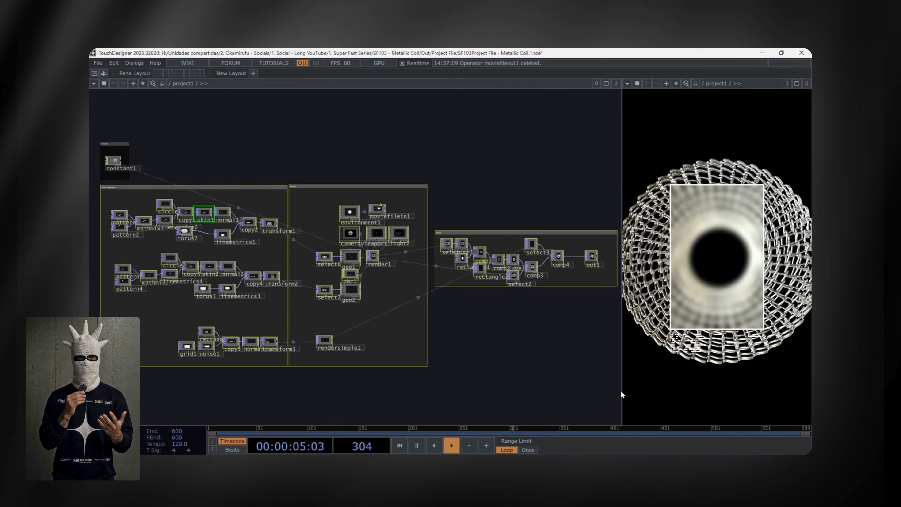
{"action": "left_click", "coordinate": [474, 350]}
{"action": "scroll", "coordinate": [316, 272], "scroll_direction": "up", "scroll_amount": 4}
{"action": "left_click_drag", "start_coordinate": [317, 272], "coordinate": [497, 231]}
{"action": "right_click_drag", "start_coordinate": [224, 126], "coordinate": [535, 223]}
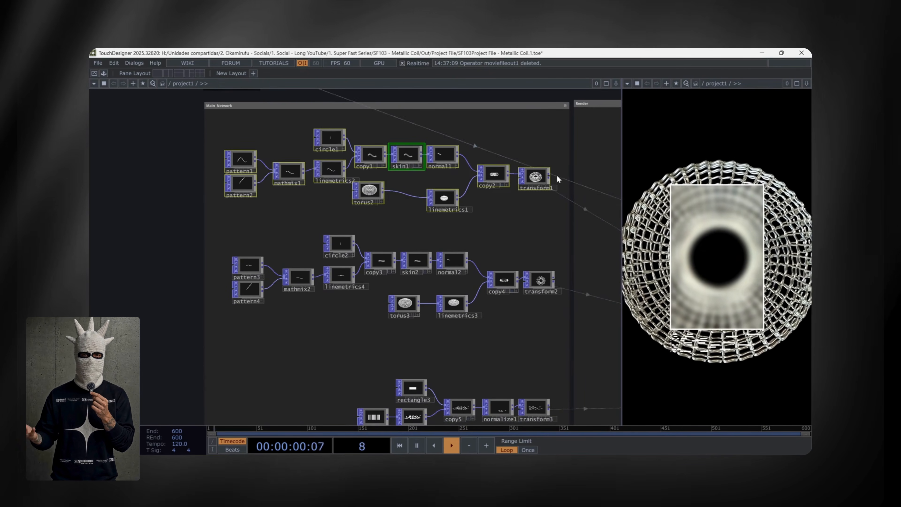
{"action": "scroll", "coordinate": [556, 171], "scroll_direction": "up", "scroll_amount": 2}
{"action": "scroll", "coordinate": [563, 171], "scroll_direction": "up", "scroll_amount": 5}
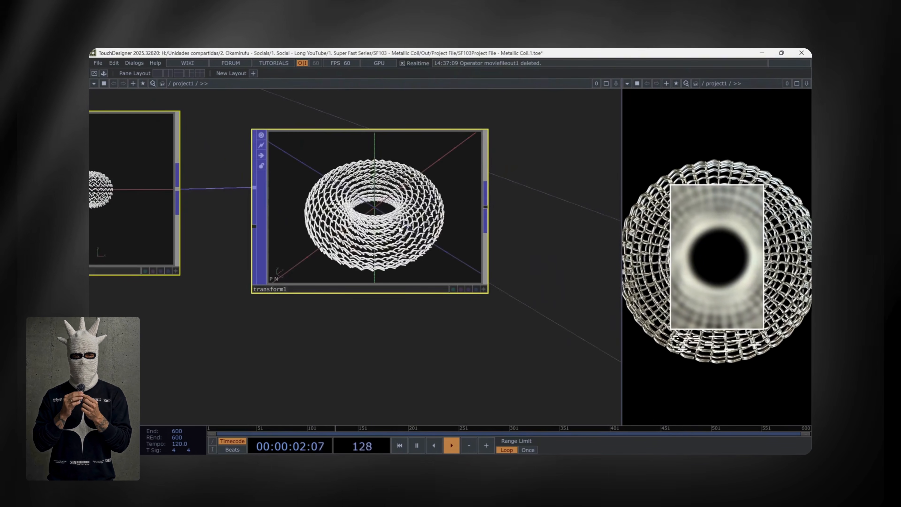
{"action": "scroll", "coordinate": [392, 227], "scroll_direction": "down", "scroll_amount": 7}
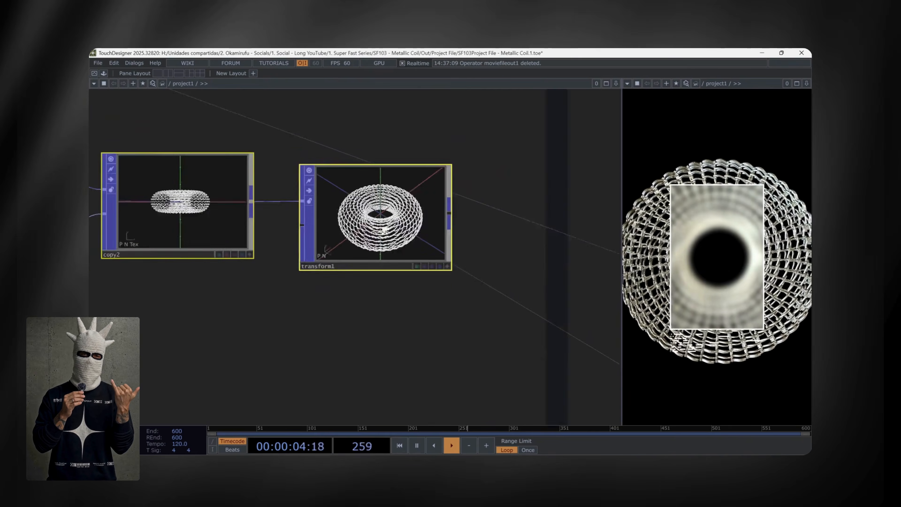
{"action": "right_click_drag", "start_coordinate": [273, 326], "coordinate": [411, 354]}
{"action": "scroll", "coordinate": [418, 357], "scroll_direction": "up", "scroll_amount": 5}
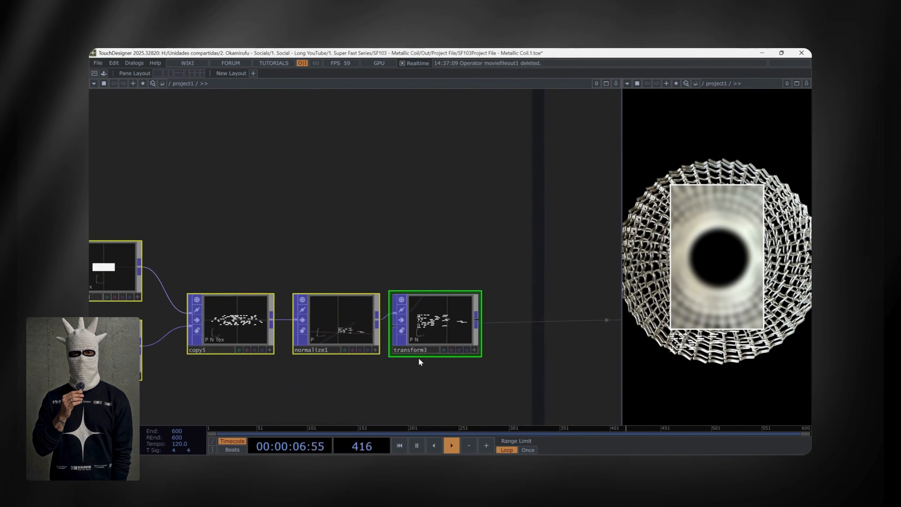
{"action": "scroll", "coordinate": [419, 362], "scroll_direction": "down", "scroll_amount": 1}
{"action": "scroll", "coordinate": [419, 362], "scroll_direction": "down", "scroll_amount": 5}
{"action": "scroll", "coordinate": [518, 255], "scroll_direction": "up", "scroll_amount": 4}
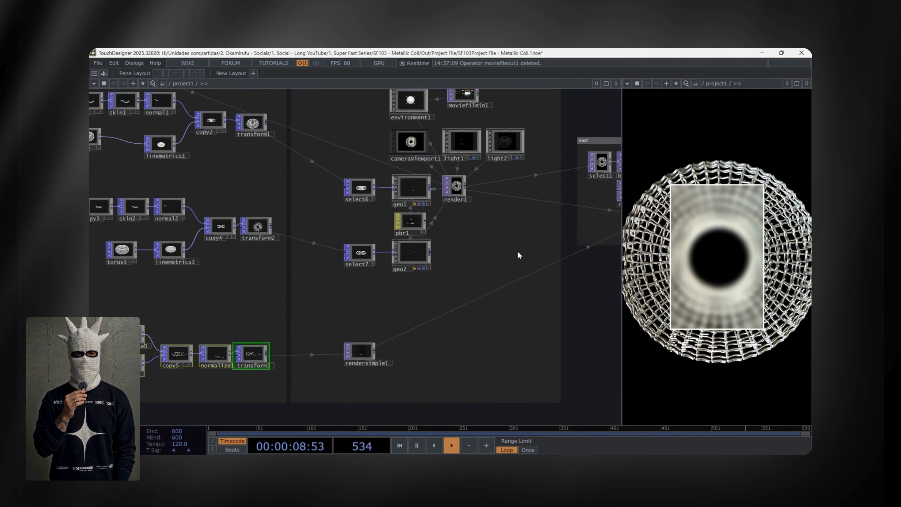
- Examine the Render section's geometry, lights and render operators and the POST section's compositing chain through out1
{"action": "right_click_drag", "start_coordinate": [288, 217], "coordinate": [406, 404]}
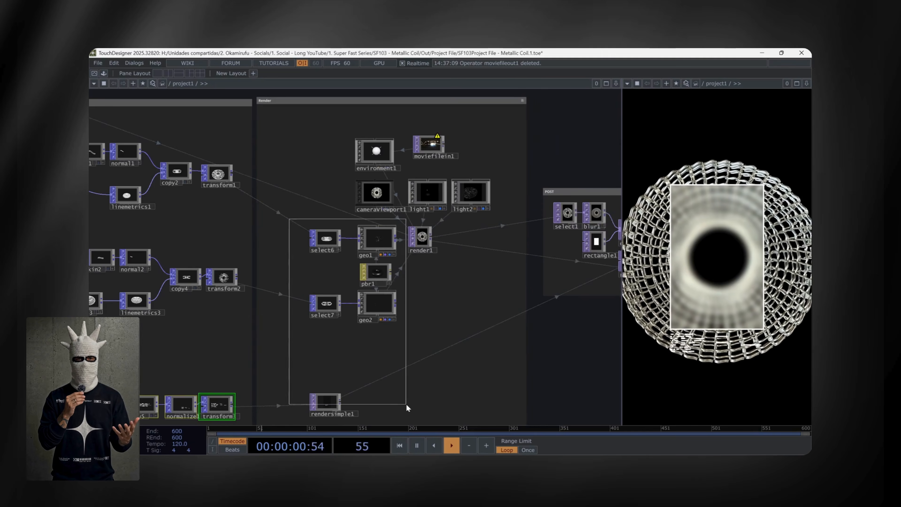
{"action": "scroll", "coordinate": [437, 277], "scroll_direction": "up", "scroll_amount": 5}
{"action": "left_click_drag", "start_coordinate": [511, 288], "coordinate": [479, 372]}
{"action": "left_click_drag", "start_coordinate": [551, 226], "coordinate": [531, 400]}
{"action": "left_click", "coordinate": [578, 207]}
{"action": "mouse_move", "coordinate": [587, 314]}
{"action": "left_mouse_down"}
{"action": "mouse_move", "coordinate": [525, 291]}
{"action": "mouse_move", "coordinate": [220, 247]}
{"action": "left_mouse_up"}
{"action": "mouse_move", "coordinate": [493, 358]}
{"action": "left_mouse_down"}
{"action": "mouse_move", "coordinate": [366, 346]}
{"action": "mouse_move", "coordinate": [488, 352]}
{"action": "mouse_move", "coordinate": [447, 344]}
{"action": "left_mouse_up"}
{"action": "scroll", "coordinate": [365, 358], "scroll_direction": "down", "scroll_amount": 5}
{"action": "right_click_drag", "start_coordinate": [205, 227], "coordinate": [575, 327]}
{"action": "scroll", "coordinate": [575, 317], "scroll_direction": "up", "scroll_amount": 7}
{"action": "mouse_move", "coordinate": [546, 289]}
{"action": "left_mouse_down"}
{"action": "mouse_move", "coordinate": [516, 337]}
{"action": "mouse_move", "coordinate": [492, 313]}
{"action": "mouse_move", "coordinate": [365, 310]}
{"action": "left_mouse_up"}
{"action": "left_click", "coordinate": [501, 319]}
{"action": "left_click_drag", "start_coordinate": [454, 356], "coordinate": [211, 350]}
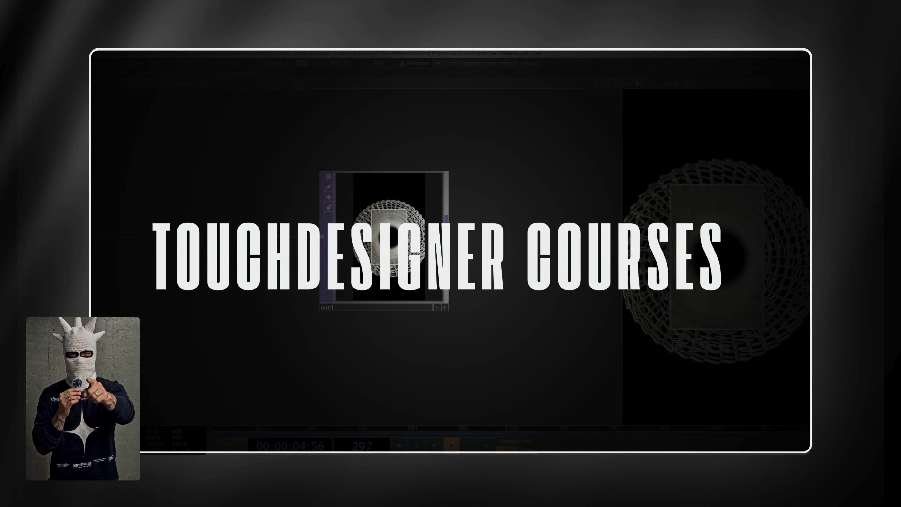
{"action": "scroll", "coordinate": [501, 321], "scroll_direction": "down", "scroll_amount": 8}
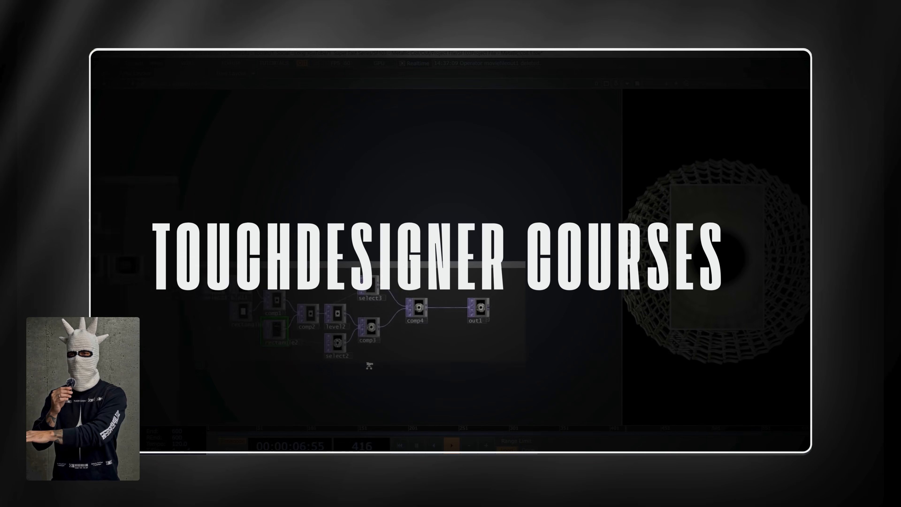
{"action": "left_click_drag", "start_coordinate": [326, 365], "coordinate": [378, 318]}
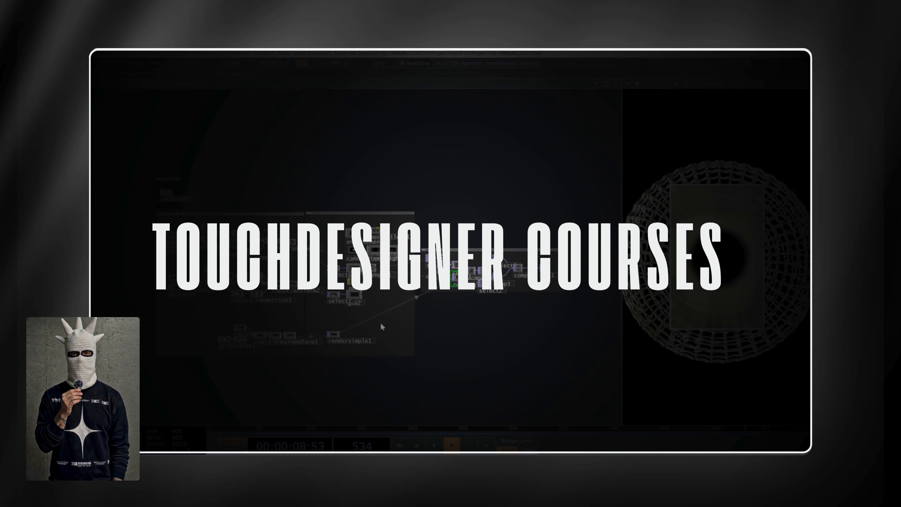
{"action": "scroll", "coordinate": [374, 386], "scroll_direction": "up", "scroll_amount": 2}
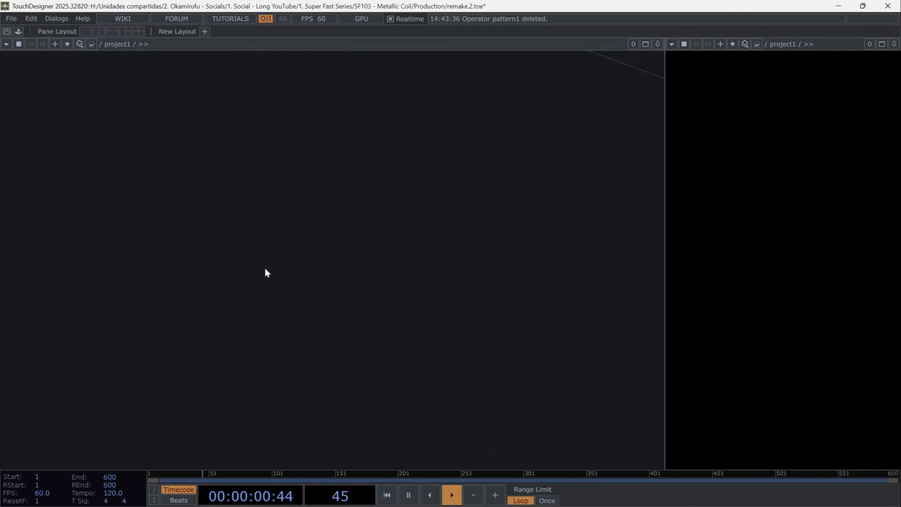
- Add a Pattern POP to the empty network and set its number of points to 50
{"action": "key", "text": "Tab"}
{"action": "left_click", "coordinate": [232, 204]}
{"action": "left_click", "coordinate": [204, 241]}
{"action": "key", "text": "p"}
{"action": "left_click", "coordinate": [542, 100]}
{"action": "type", "text": "50"}
{"action": "key", "text": "Return"}
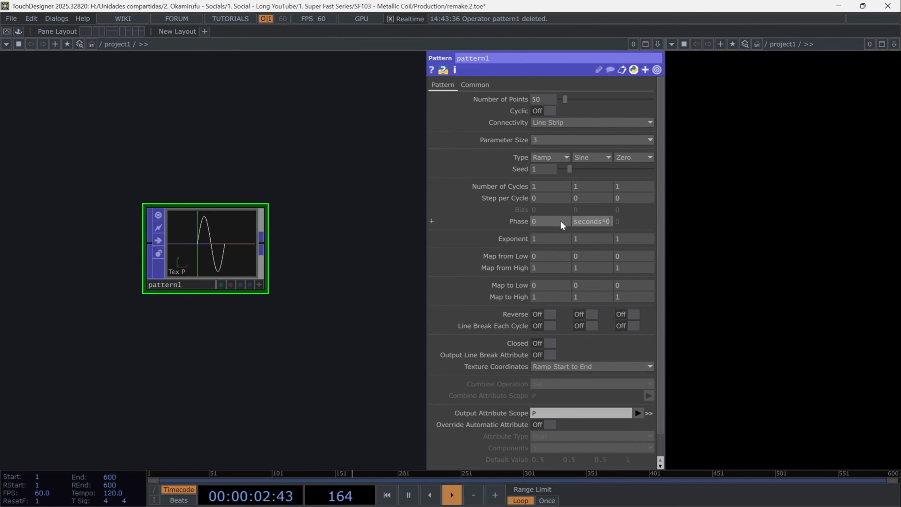
- Animate the second Phase component of pattern1 with the expression absTime.seconds*0.1
{"action": "left_click", "coordinate": [512, 220]}
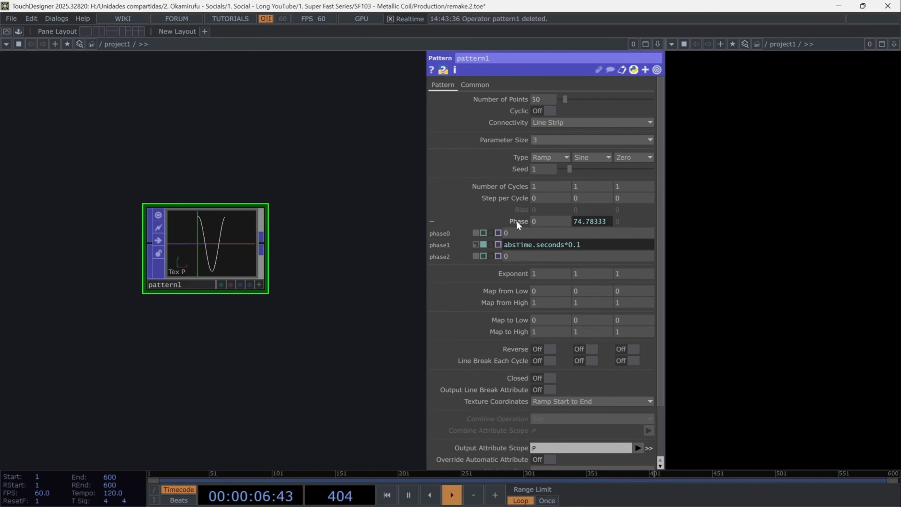
{"action": "left_click", "coordinate": [516, 220]}
{"action": "left_click_drag", "start_coordinate": [320, 338], "coordinate": [278, 297]}
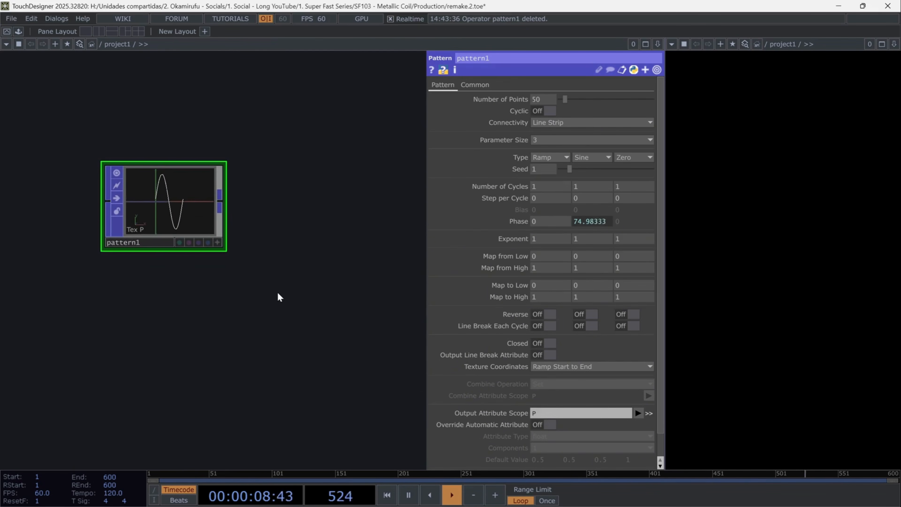
- Set the first two Map to High values of pattern1 to 0.2 and 0.05
{"action": "type", "text": "0.2"}
{"action": "left_click", "coordinate": [582, 297]}
{"action": "type", "text": "0.05"}
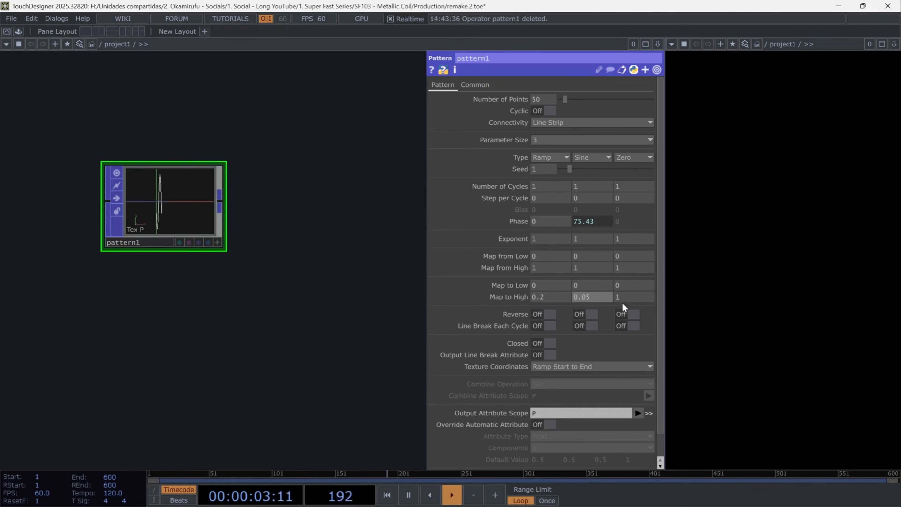
{"action": "left_click", "coordinate": [634, 300]}
{"action": "left_click", "coordinate": [307, 304]}
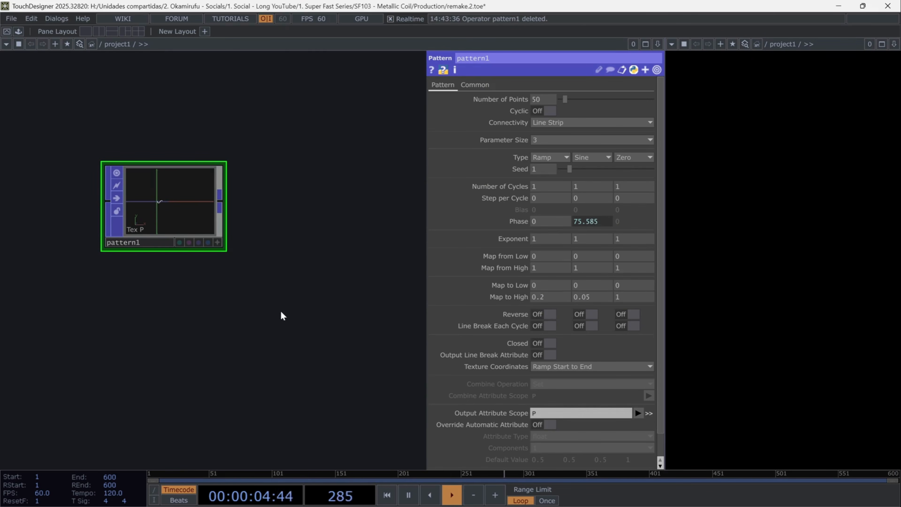
- Add a Math Mix POP fed by the output of pattern1
{"action": "left_click", "coordinate": [219, 206]}
{"action": "left_click", "coordinate": [279, 224]}
{"action": "type", "text": "math"}
{"action": "left_click", "coordinate": [185, 325]}
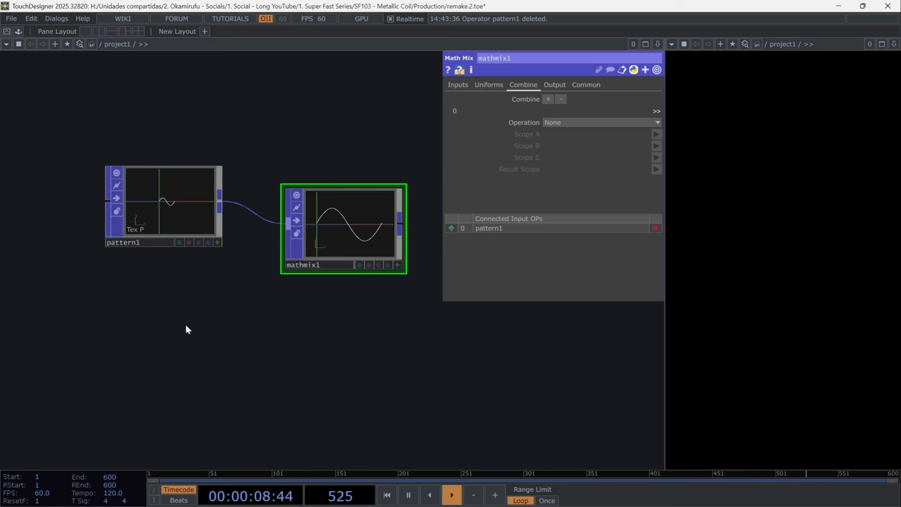
- Add a second Pattern POP below pattern1 with 50 points and parameter size 1, and connect it to mathmix1
{"action": "key", "text": "Tab"}
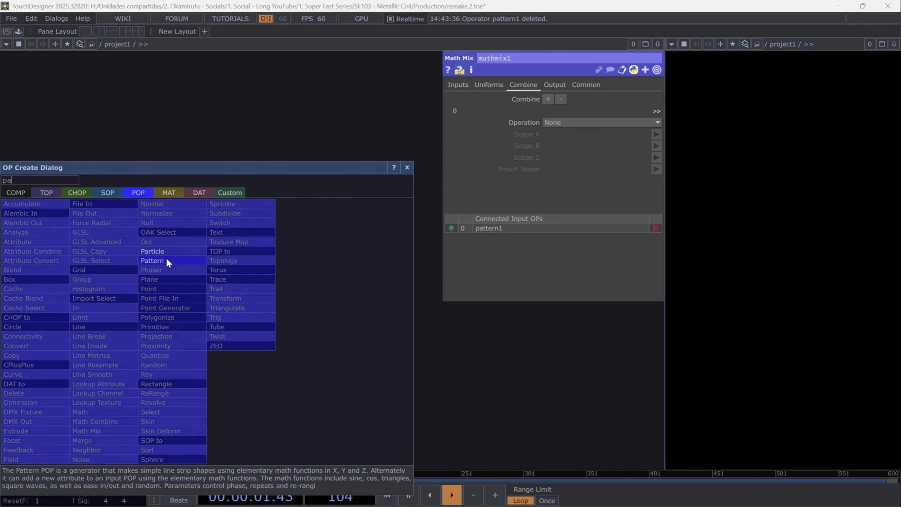
{"action": "left_click", "coordinate": [167, 258]}
{"action": "left_click", "coordinate": [161, 330]}
{"action": "type", "text": "50"}
{"action": "key", "text": "Return"}
{"action": "left_click", "coordinate": [546, 150]}
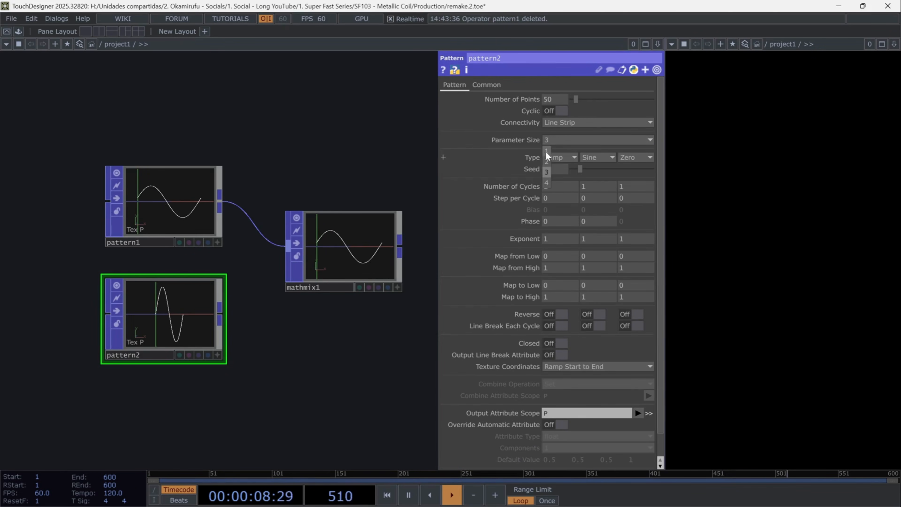
{"action": "left_click_drag", "start_coordinate": [219, 313], "coordinate": [285, 272]}
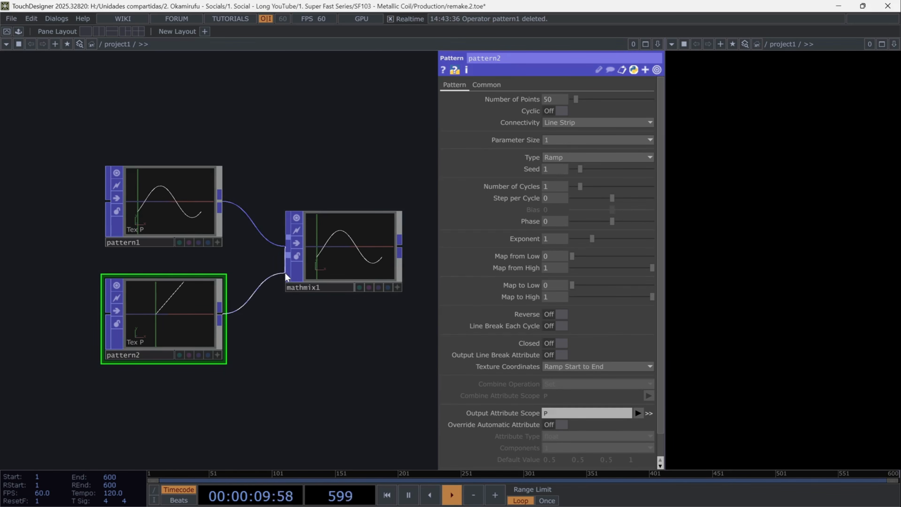
- Set mathmix1's combine operation to A * B with Scope A as P and Scope B as in1_P
{"action": "left_click", "coordinate": [348, 252]}
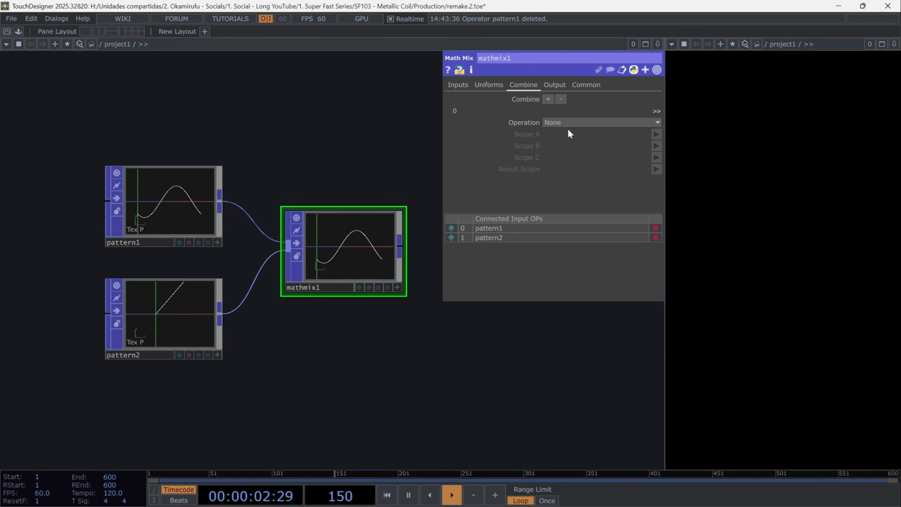
{"action": "left_click", "coordinate": [575, 122]}
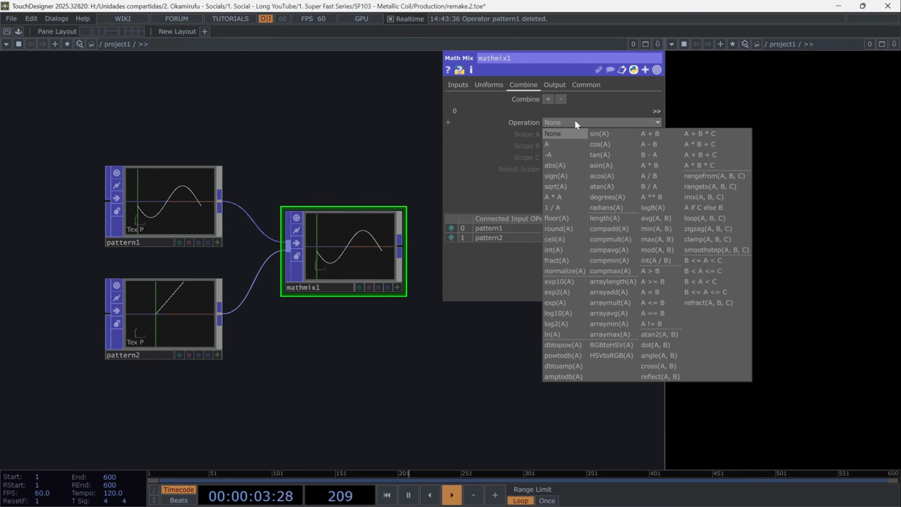
{"action": "left_click", "coordinate": [662, 163]}
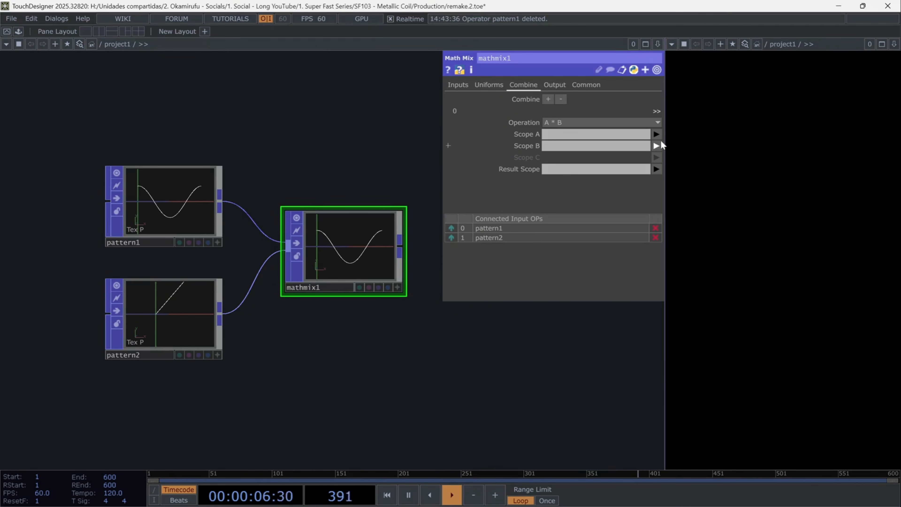
{"action": "left_click", "coordinate": [656, 135]}
{"action": "left_click", "coordinate": [658, 145]}
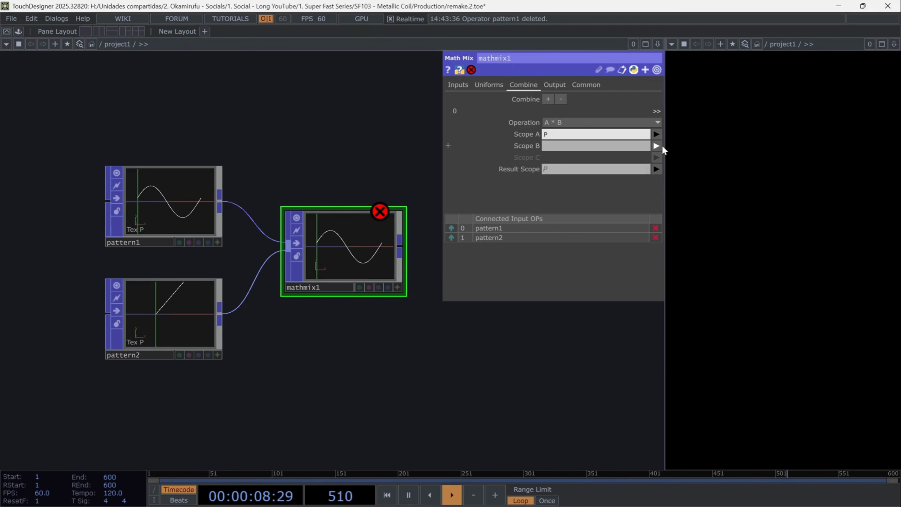
{"action": "left_click", "coordinate": [656, 146]}
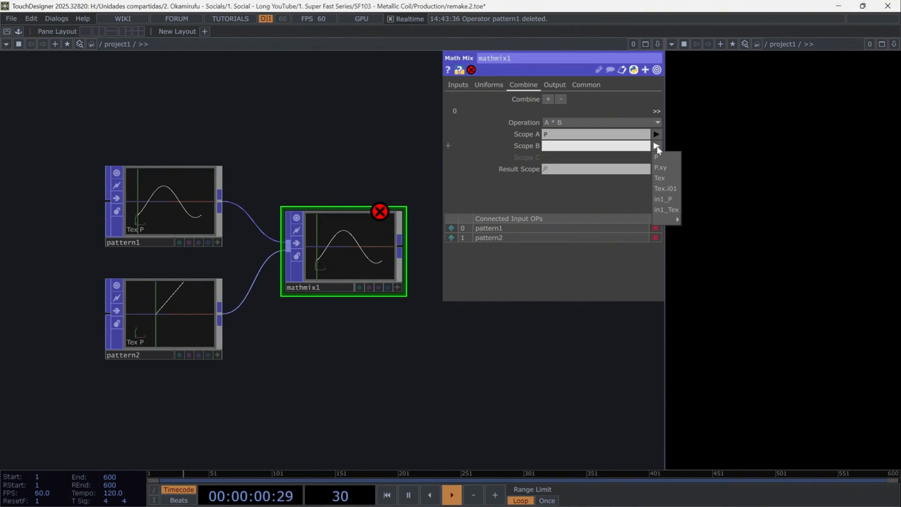
{"action": "left_click", "coordinate": [654, 200]}
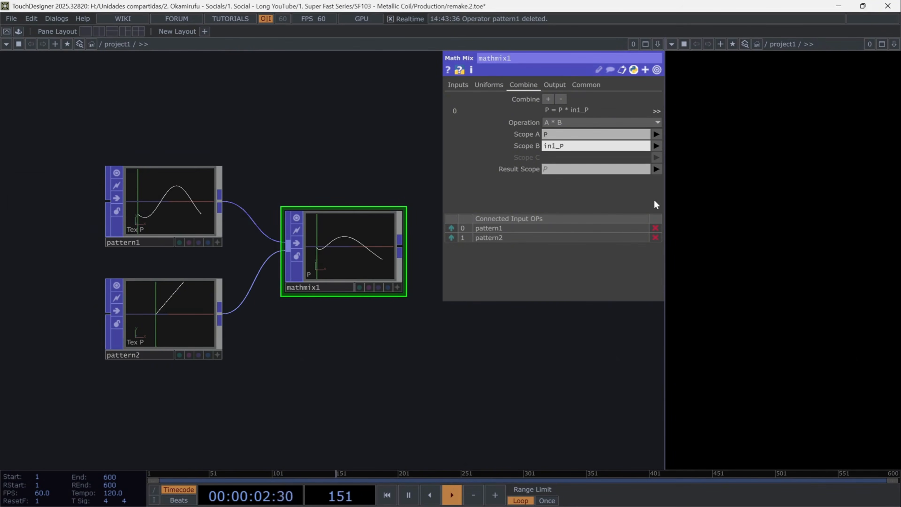
- Add a Line Metrics POP after mathmix1
{"action": "scroll", "coordinate": [449, 360], "scroll_direction": "down", "scroll_amount": 3}
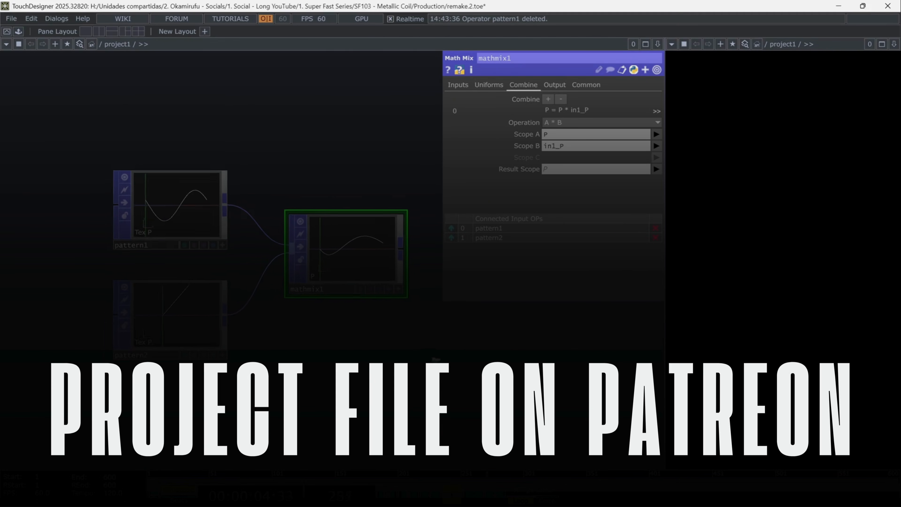
{"action": "left_click_drag", "start_coordinate": [409, 356], "coordinate": [313, 342]}
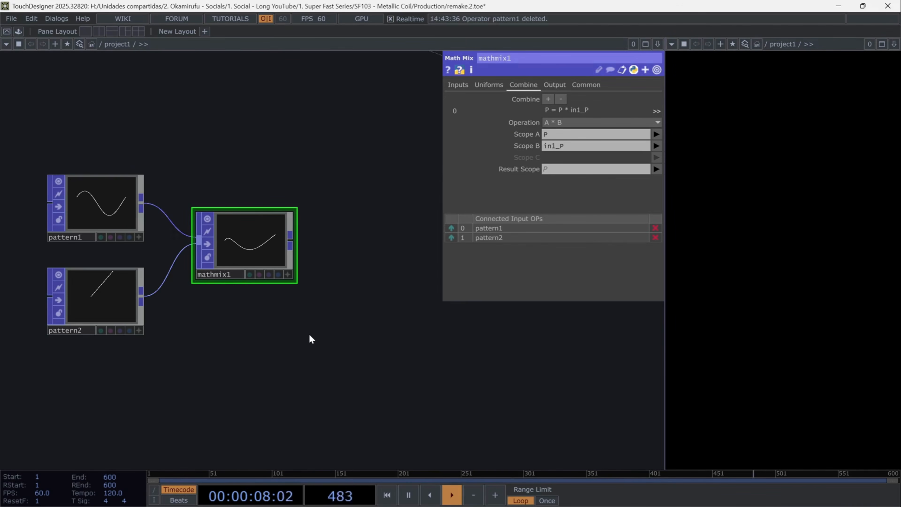
{"action": "key", "text": "Tab"}
{"action": "type", "text": "lin"}
{"action": "left_click", "coordinate": [213, 270]}
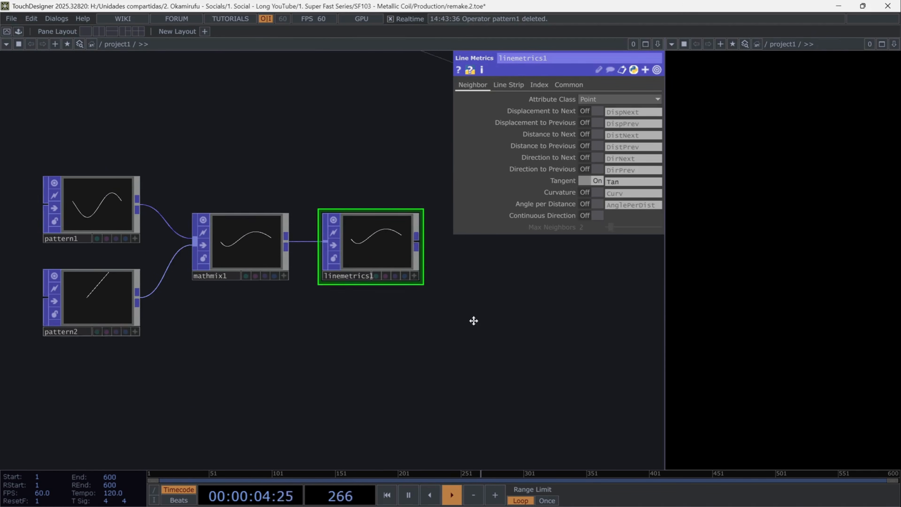
- Add a Copy POP after linemetrics1, with linemetrics1 feeding its template input
{"action": "key", "text": "Tab"}
{"action": "type", "text": "copy"}
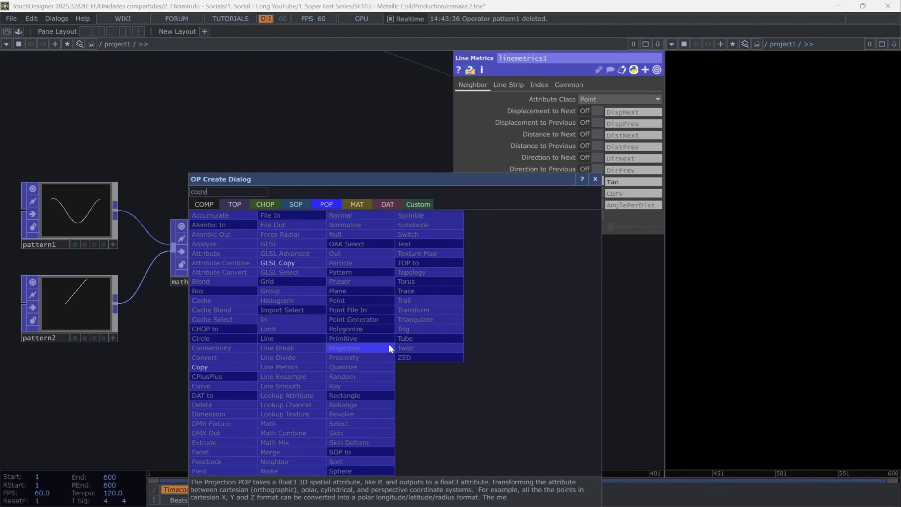
{"action": "key", "text": "Return"}
{"action": "left_click_drag", "start_coordinate": [440, 382], "coordinate": [287, 393]}
{"action": "left_click_drag", "start_coordinate": [247, 365], "coordinate": [339, 253]}
{"action": "left_click_drag", "start_coordinate": [242, 260], "coordinate": [280, 247]}
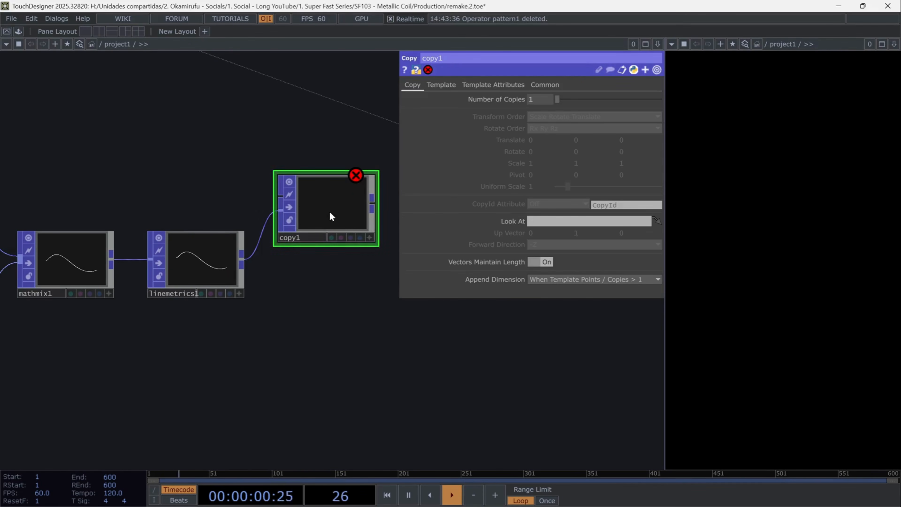
- Add a Circle POP above linemetrics1
{"action": "key", "text": "Tab"}
{"action": "type", "text": "ci"}
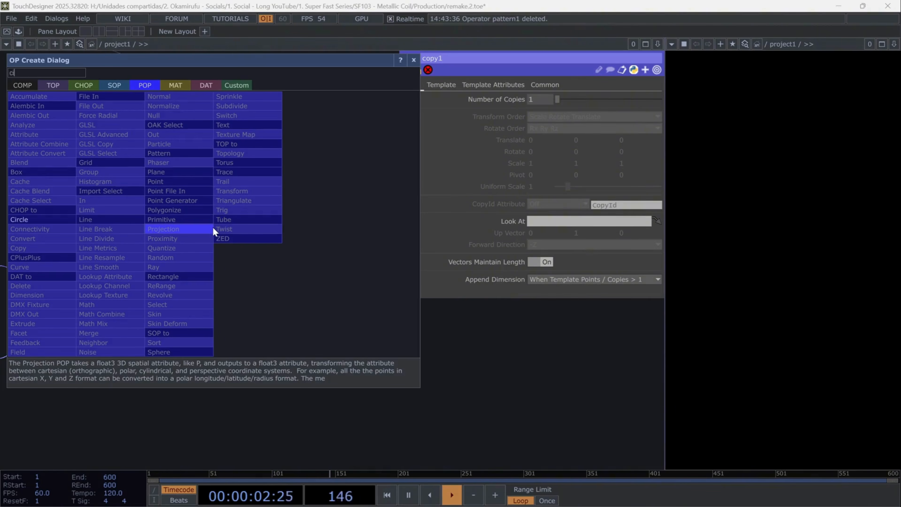
{"action": "type", "text": "rc"}
{"action": "left_click", "coordinate": [53, 220]}
{"action": "left_click", "coordinate": [227, 202]}
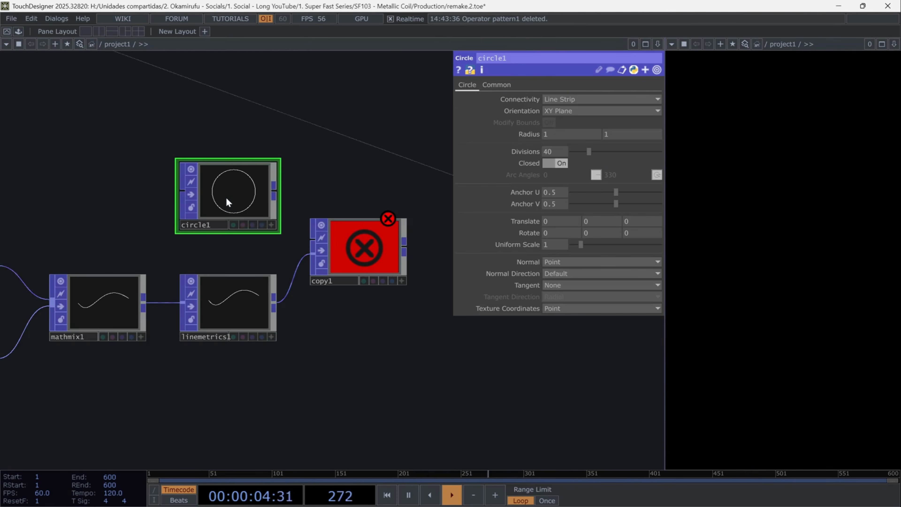
- Set circle1 to the YZ Plane with 10 divisions and uniform scale 0.015, and connect it to copy1's first input
{"action": "left_click", "coordinate": [573, 111]}
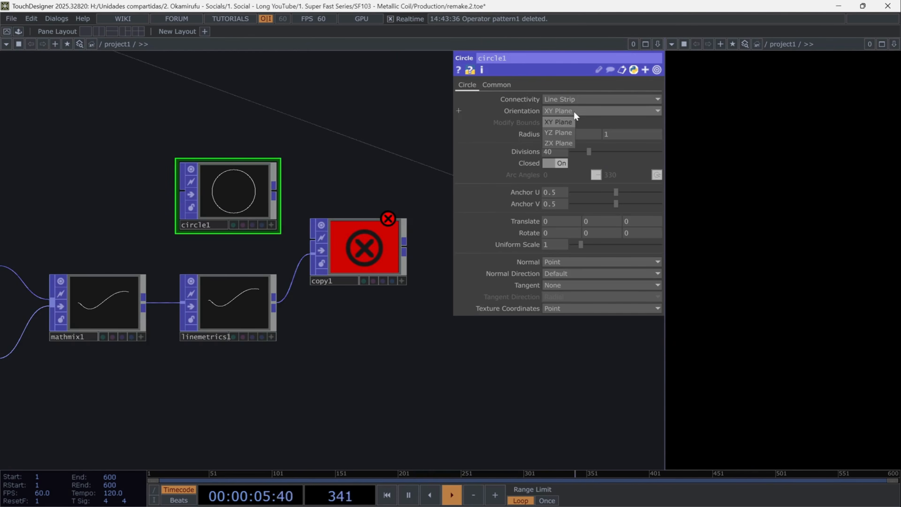
{"action": "left_click", "coordinate": [566, 131]}
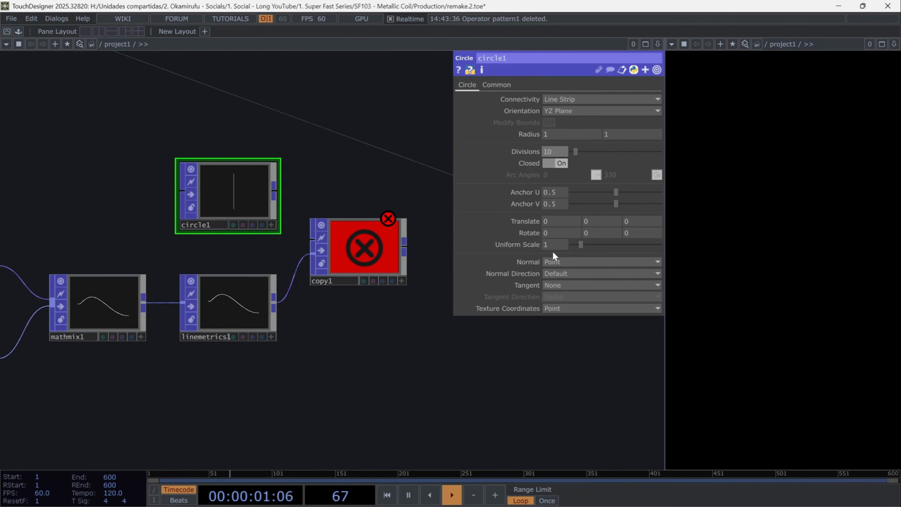
{"action": "type", "text": "0.015"}
{"action": "key", "text": "Return"}
{"action": "left_click_drag", "start_coordinate": [274, 195], "coordinate": [311, 242]}
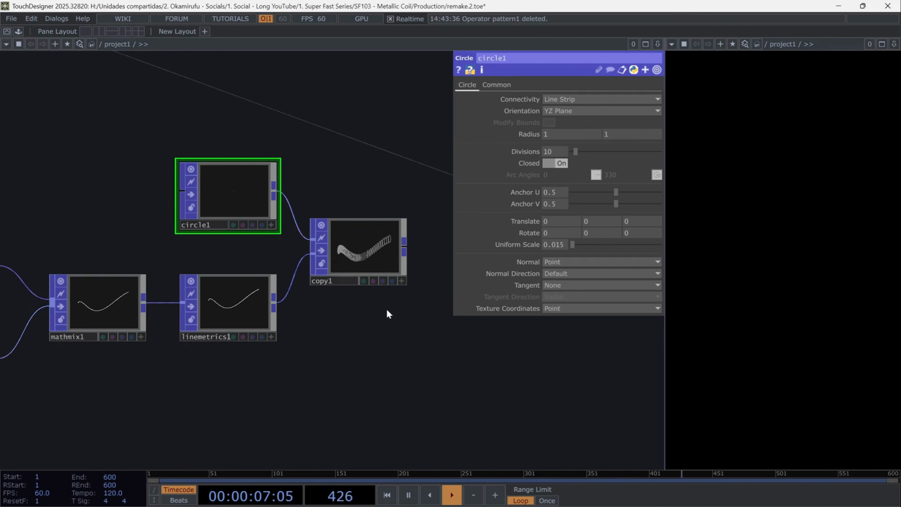
- Turn on Template Rotate to Vector in copy1 with forward direction +X and attribute Tan, and inspect the aligned circles
{"action": "scroll", "coordinate": [386, 308], "scroll_direction": "up", "scroll_amount": 5}
{"action": "scroll", "coordinate": [388, 310], "scroll_direction": "up", "scroll_amount": 3}
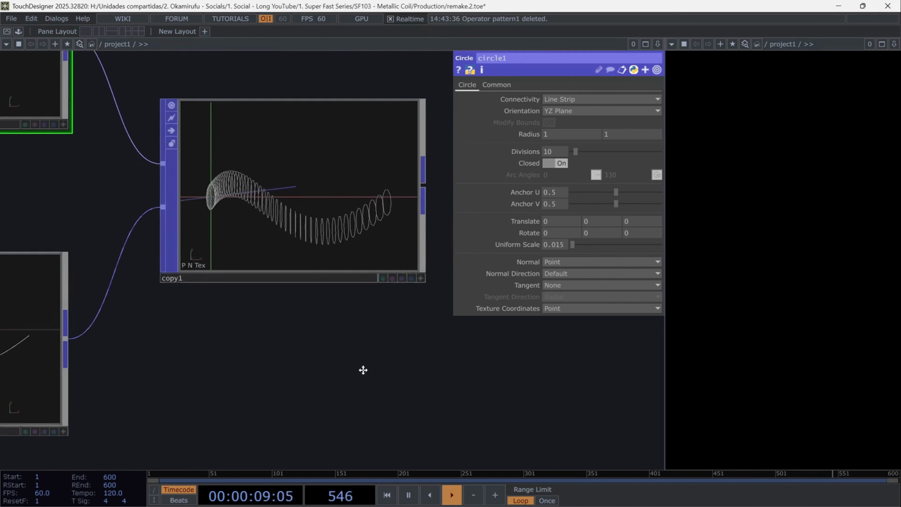
{"action": "left_click", "coordinate": [280, 235]}
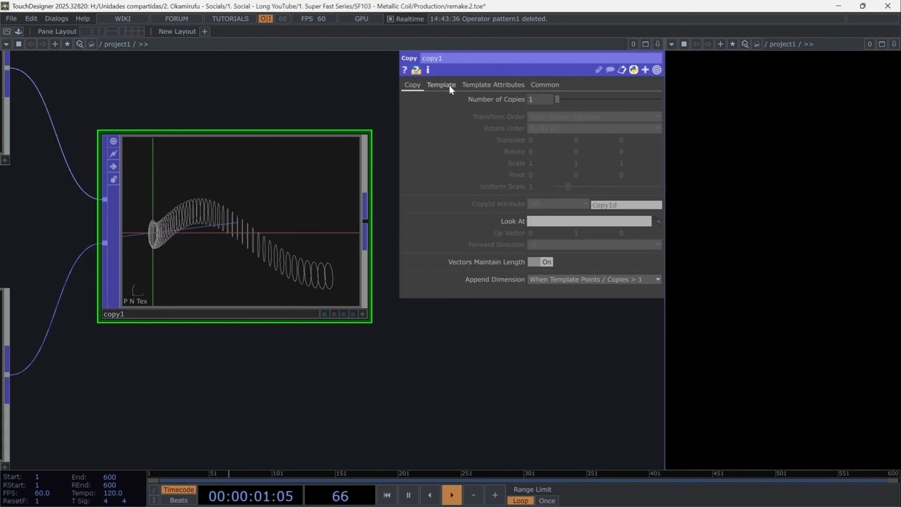
{"action": "left_click", "coordinate": [441, 85]}
{"action": "left_click", "coordinate": [548, 198]}
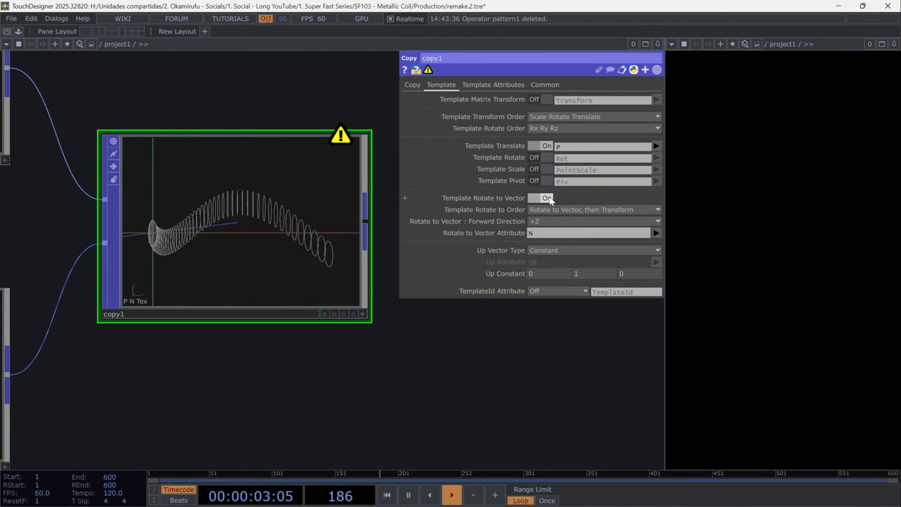
{"action": "left_click", "coordinate": [554, 221]}
{"action": "left_click", "coordinate": [539, 234]}
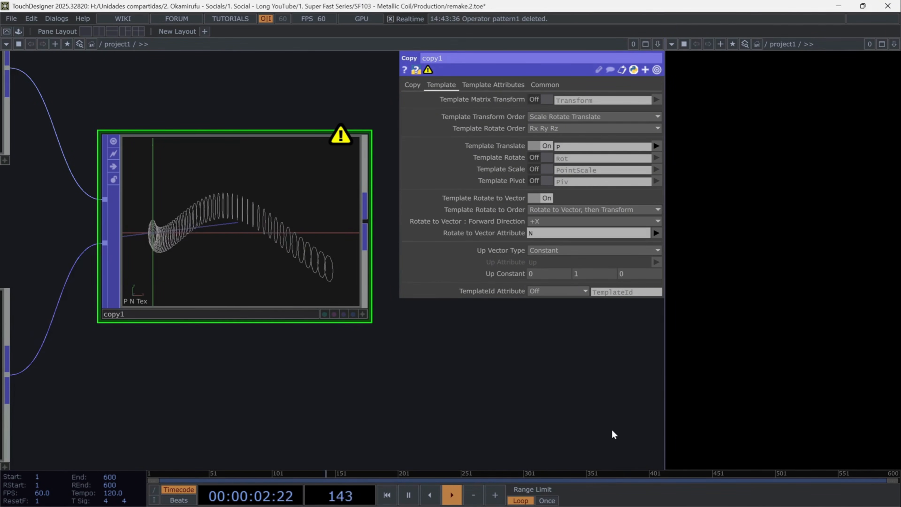
{"action": "left_click", "coordinate": [657, 233]}
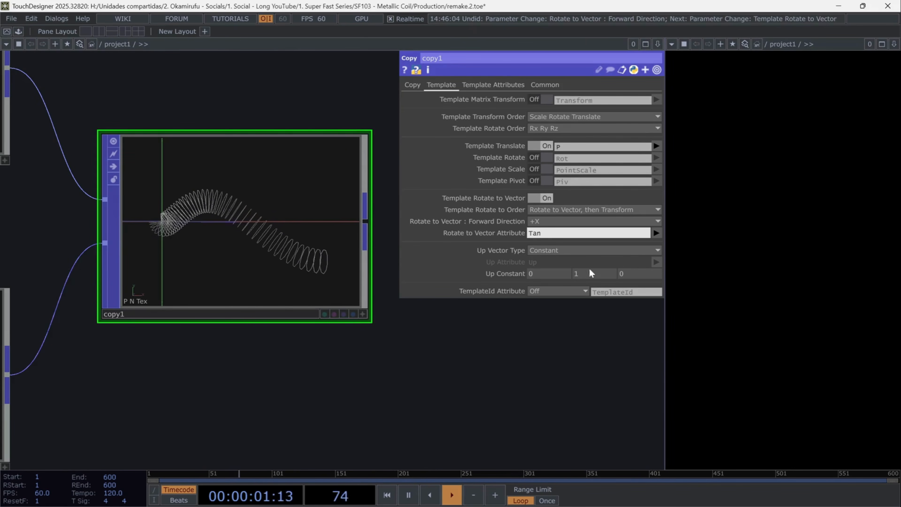
{"action": "left_click", "coordinate": [363, 314]}
{"action": "left_click_drag", "start_coordinate": [325, 266], "coordinate": [235, 216]}
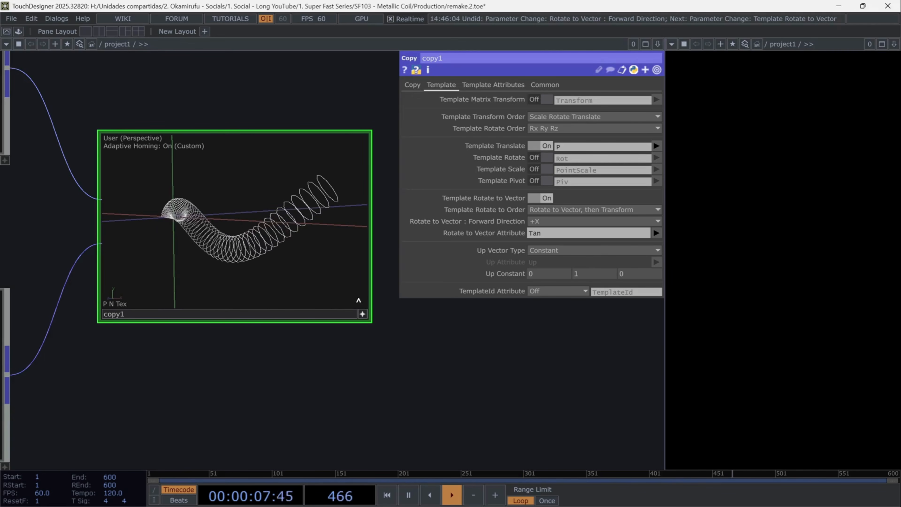
{"action": "left_click", "coordinate": [365, 315]}
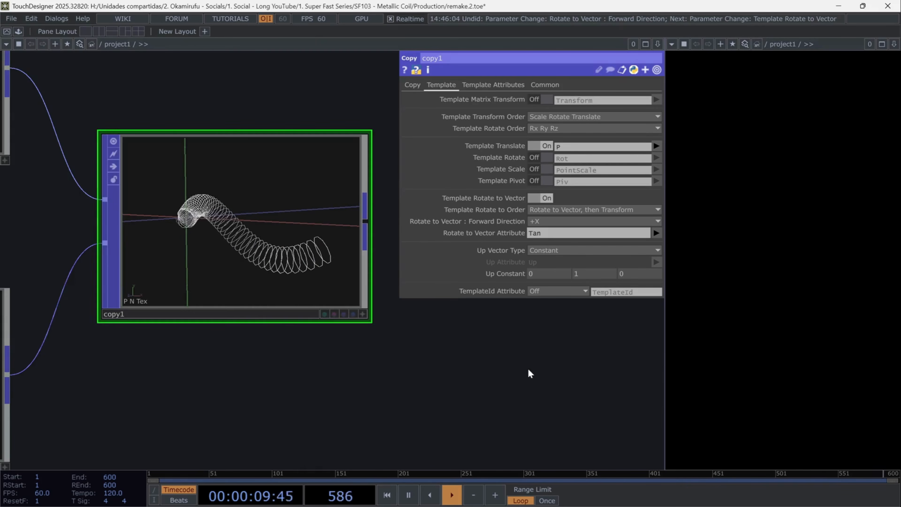
- Add a Skin POP fed by copy1's output
{"action": "scroll", "coordinate": [530, 370], "scroll_direction": "down", "scroll_amount": 3}
{"action": "left_click_drag", "start_coordinate": [499, 387], "coordinate": [264, 352]}
{"action": "left_click", "coordinate": [195, 241]}
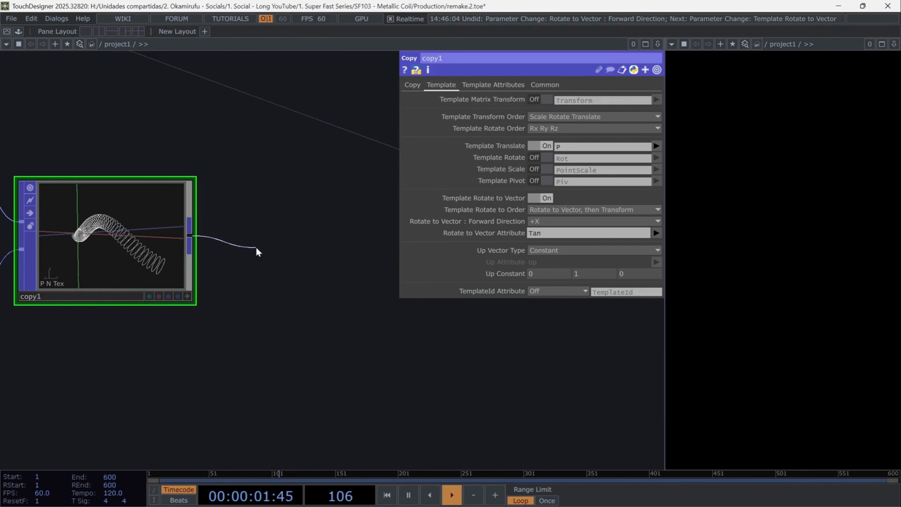
{"action": "left_click", "coordinate": [265, 245]}
{"action": "type", "text": "skin"}
{"action": "key", "text": "Return"}
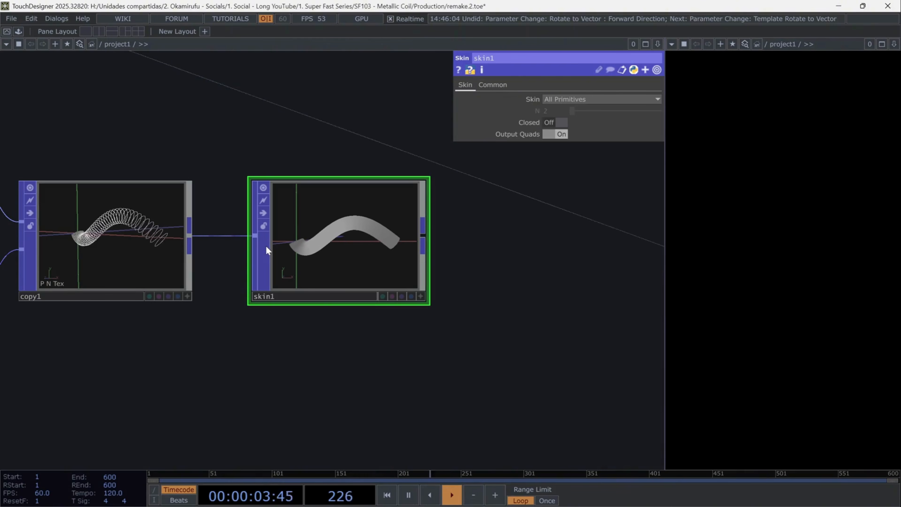
- Add a Normal POP fed by skin1's output
{"action": "left_click_drag", "start_coordinate": [549, 293], "coordinate": [384, 327]}
{"action": "left_click", "coordinate": [253, 276]}
{"action": "left_click", "coordinate": [273, 281]}
{"action": "type", "text": "norm"}
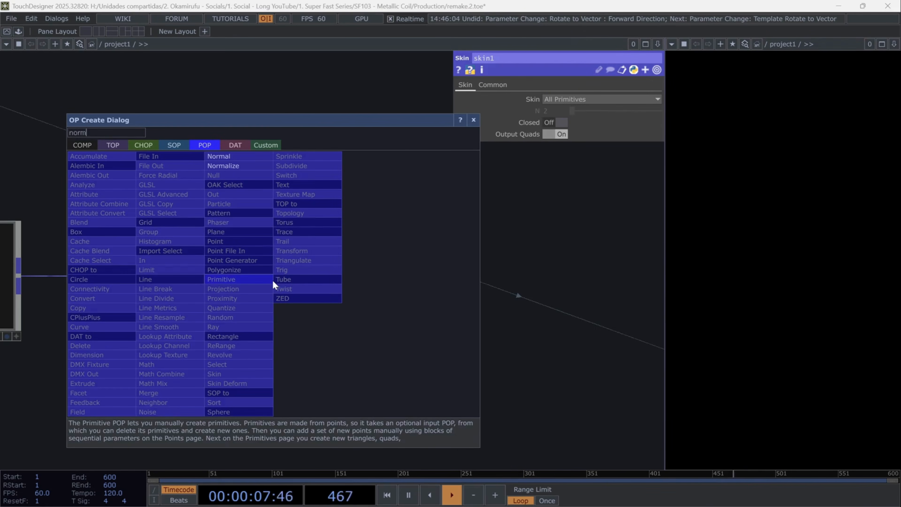
{"action": "type", "text": "al"}
{"action": "key", "text": "Return"}
- Add a second Copy POP with normal1 connected to its first input
{"action": "left_click_drag", "start_coordinate": [565, 340], "coordinate": [508, 365]}
{"action": "left_click", "coordinate": [393, 298]}
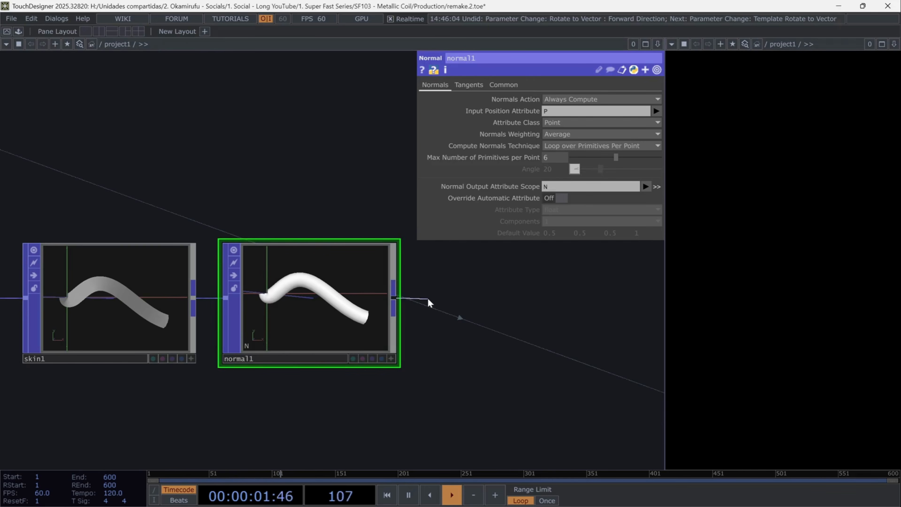
{"action": "left_click", "coordinate": [427, 302]}
{"action": "type", "text": "dop"}
{"action": "key", "text": "Return"}
{"action": "left_click", "coordinate": [426, 308]}
{"action": "left_click_drag", "start_coordinate": [484, 412], "coordinate": [261, 327]}
{"action": "left_click_drag", "start_coordinate": [269, 234], "coordinate": [304, 237]}
{"action": "left_click_drag", "start_coordinate": [342, 345], "coordinate": [319, 331]}
- Add a Torus POP below normal1
{"action": "key", "text": "Tab"}
{"action": "type", "text": "to"}
{"action": "left_click", "coordinate": [234, 283]}
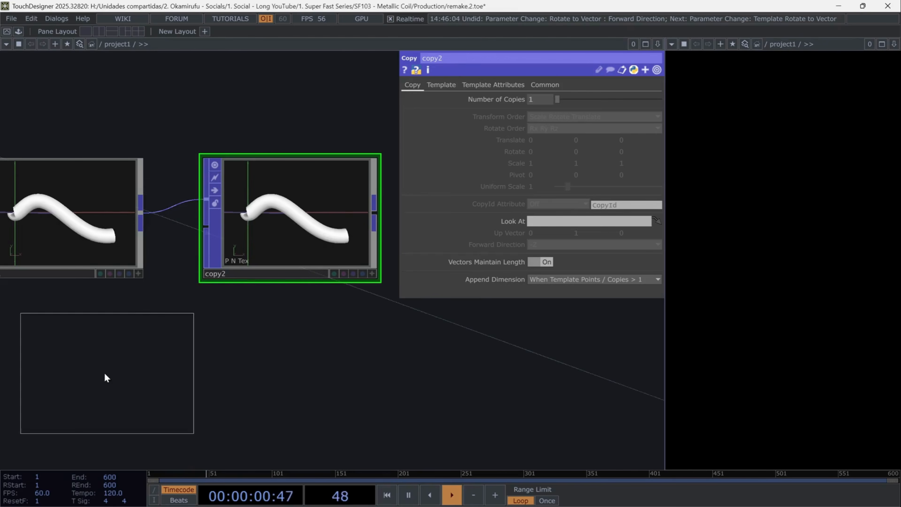
{"action": "left_click", "coordinate": [94, 382]}
- Set torus1's connectivity to Rows, with 43 columns, 25 rows and a uniform scale of 1.1
{"action": "left_click", "coordinate": [579, 100]}
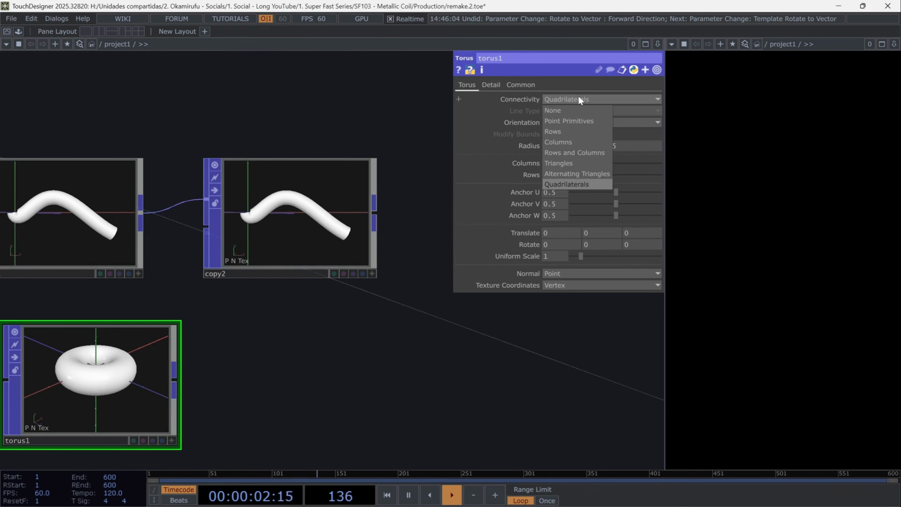
{"action": "left_click", "coordinate": [566, 132]}
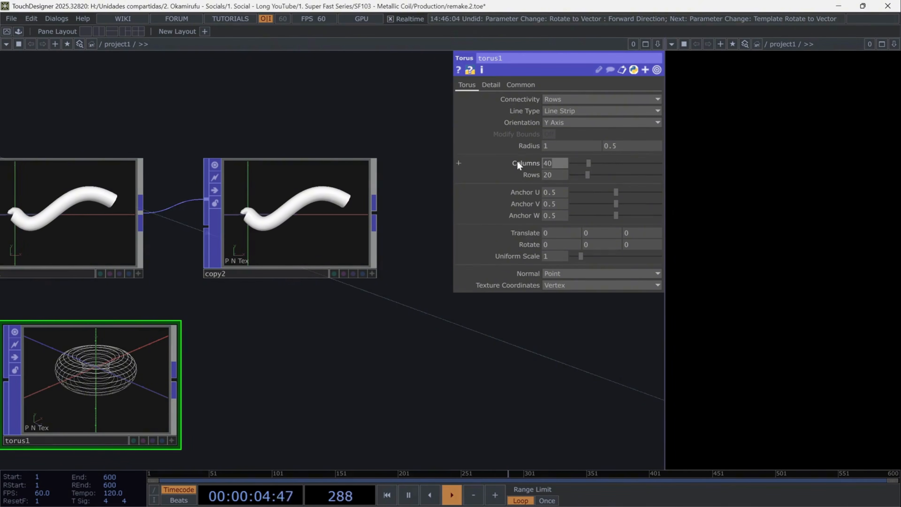
{"action": "key", "text": "Tab"}
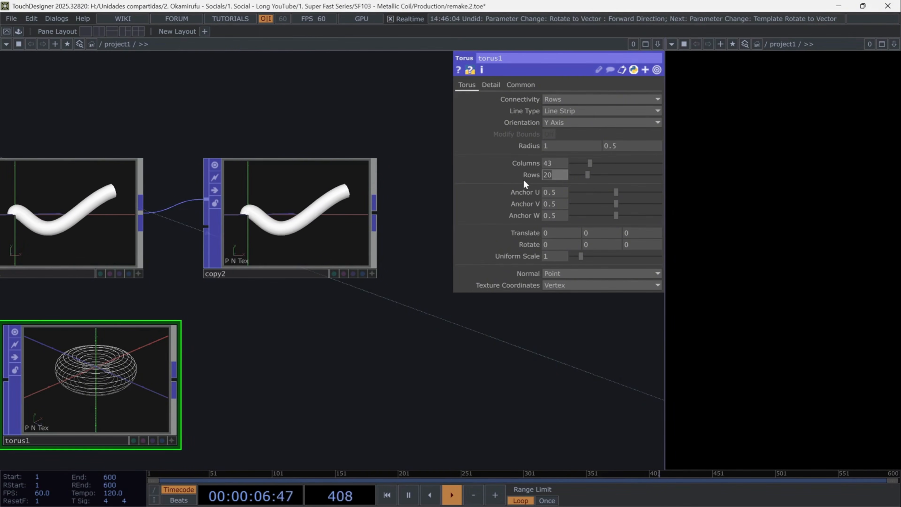
{"action": "left_click", "coordinate": [555, 256]}
{"action": "type", "text": "1.1"}
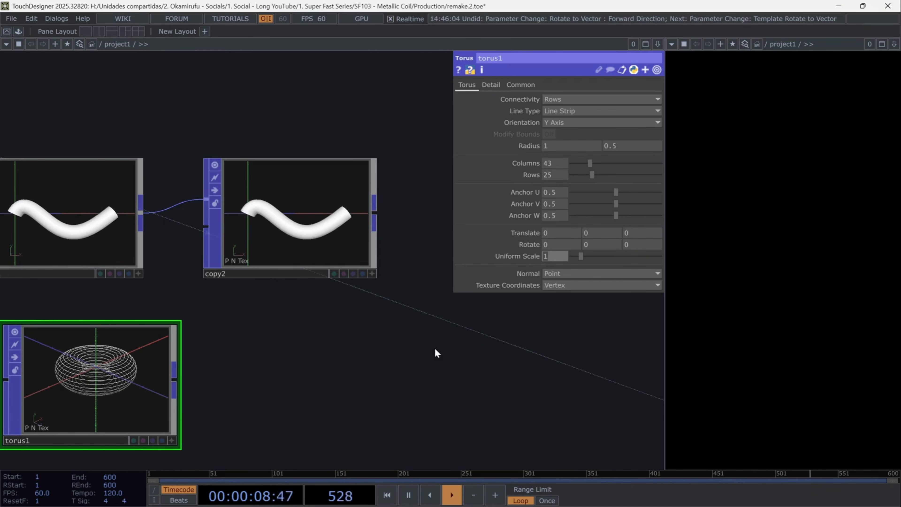
{"action": "key", "text": "Return"}
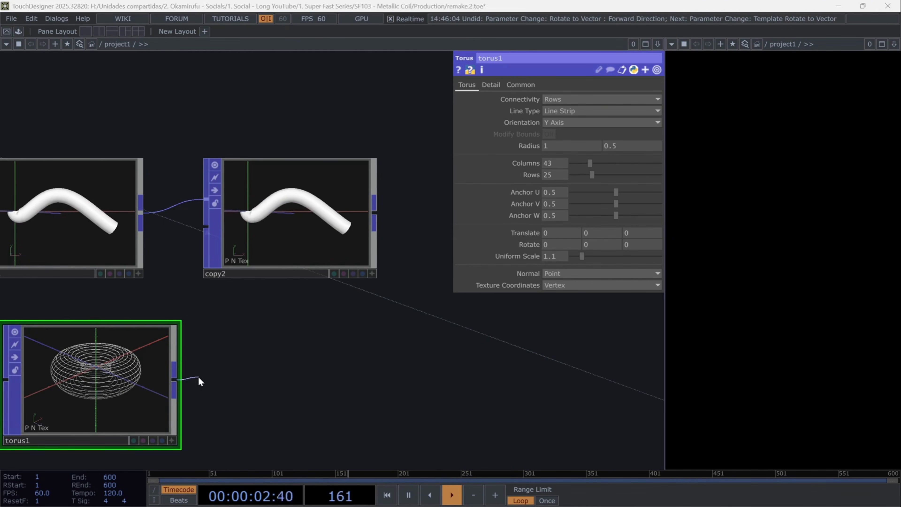
- Add a Line Metrics POP after torus1 and turn on its Tangent attribute
{"action": "key", "text": "Tab"}
{"action": "type", "text": "linem"}
{"action": "key", "text": "Return"}
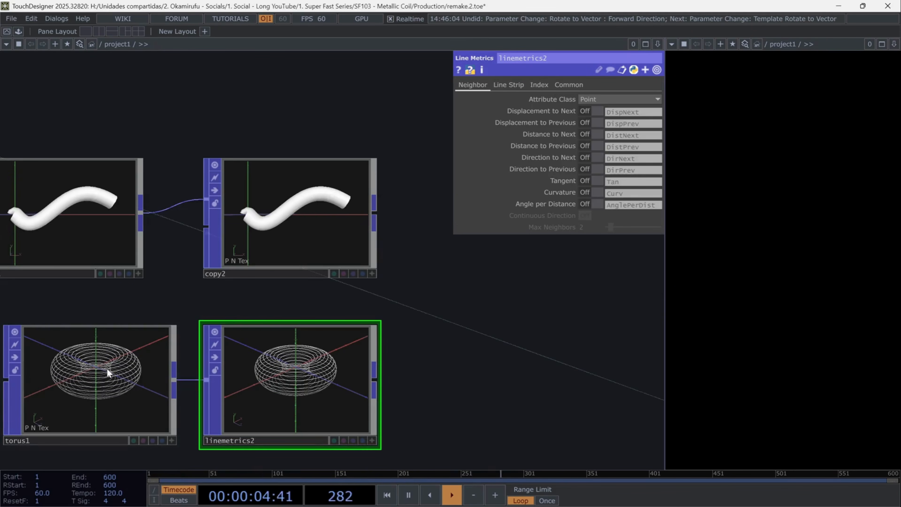
{"action": "left_click", "coordinate": [596, 182]}
- Rearrange linemetrics2 and copy2, and connect linemetrics2 to copy2's second input
{"action": "right_click_drag", "start_coordinate": [478, 369], "coordinate": [152, 399]}
{"action": "left_click_drag", "start_coordinate": [287, 370], "coordinate": [120, 371]}
{"action": "left_click", "coordinate": [268, 383]}
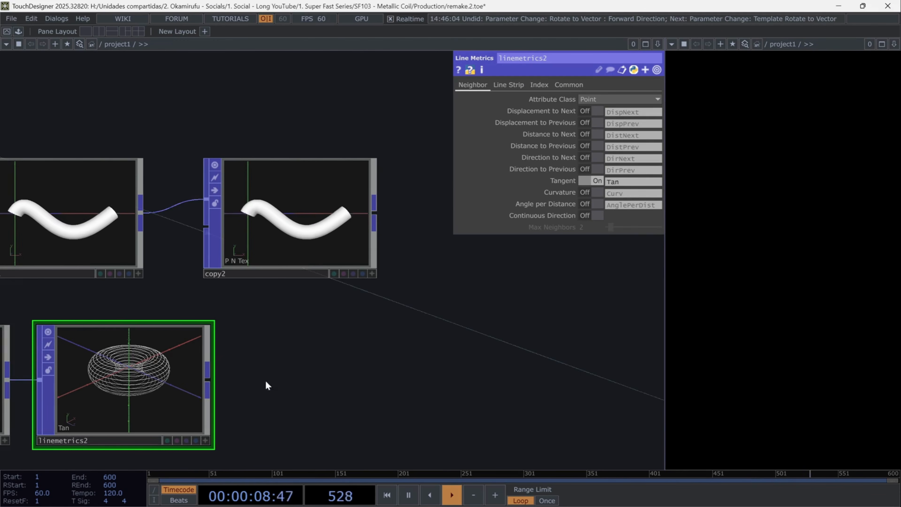
{"action": "left_click_drag", "start_coordinate": [272, 234], "coordinate": [305, 234]}
{"action": "left_click_drag", "start_coordinate": [208, 376], "coordinate": [239, 227]}
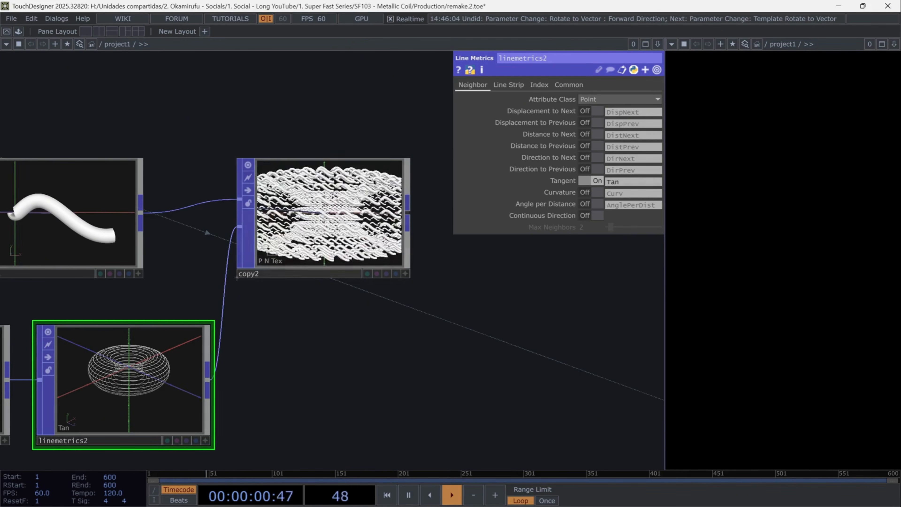
- Turn on Template Rotate to Vector in copy2 with forward direction +X and attribute Tan
{"action": "scroll", "coordinate": [461, 295], "scroll_direction": "up", "scroll_amount": 2}
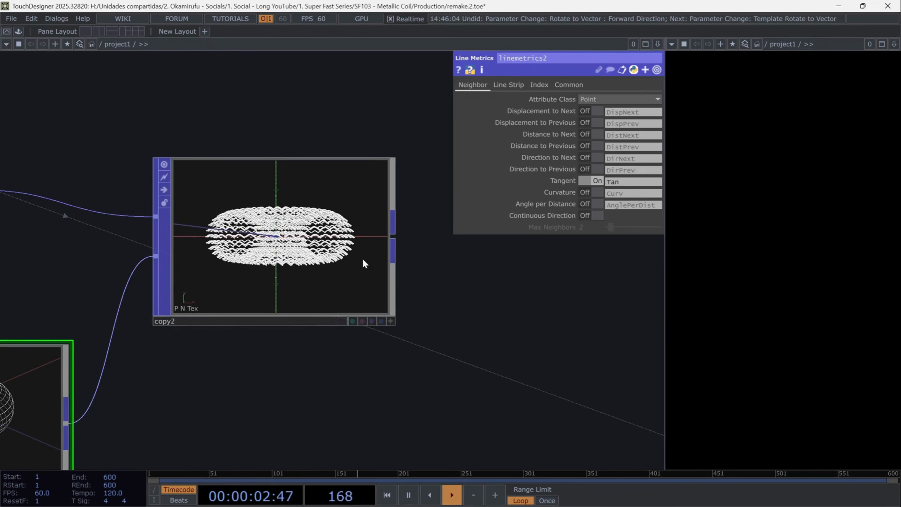
{"action": "left_click", "coordinate": [231, 320]}
{"action": "left_click", "coordinate": [448, 84]}
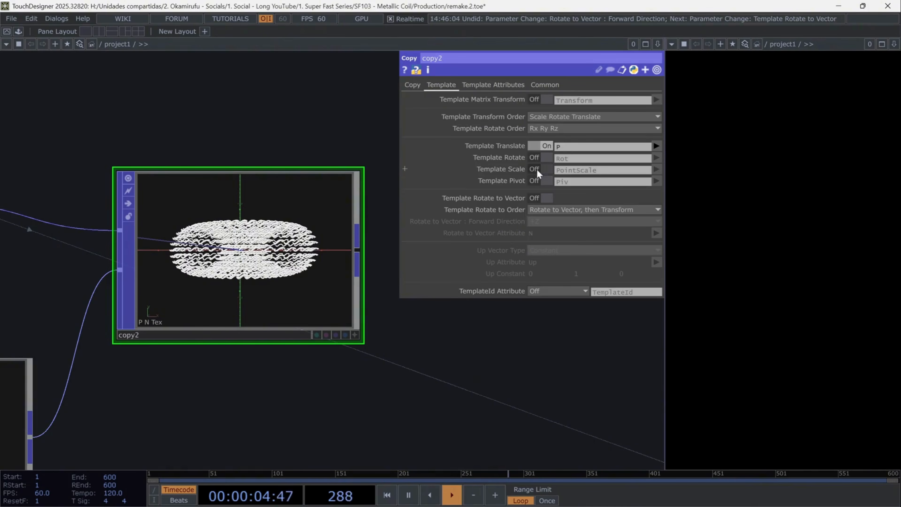
{"action": "left_click", "coordinate": [541, 198]}
{"action": "left_click", "coordinate": [539, 222]}
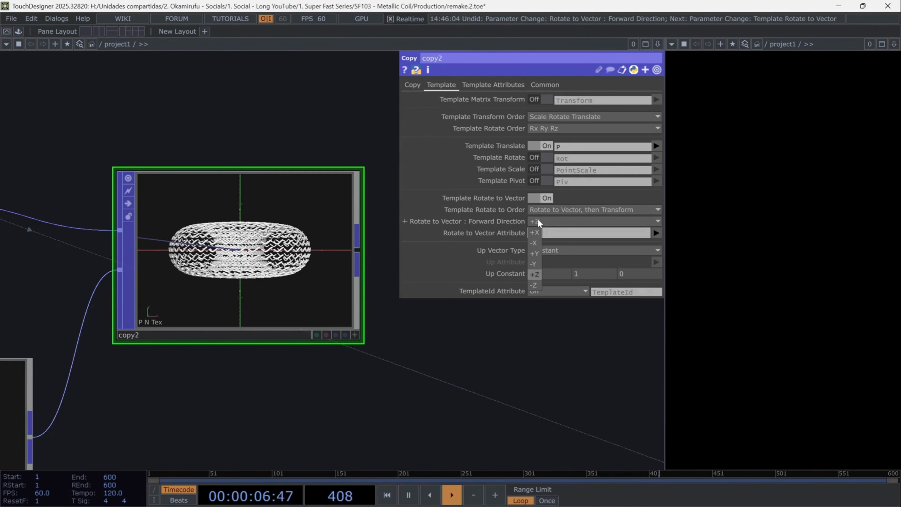
{"action": "left_click", "coordinate": [538, 234]}
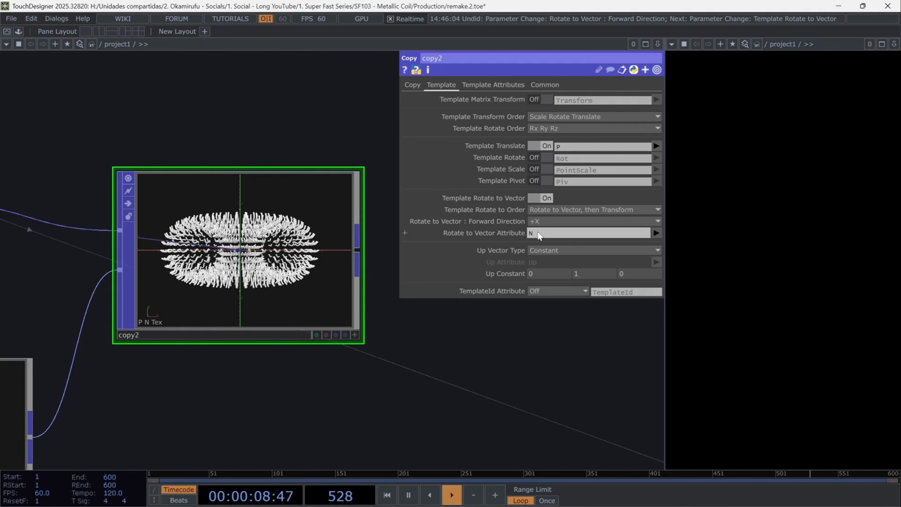
{"action": "left_click", "coordinate": [655, 232]}
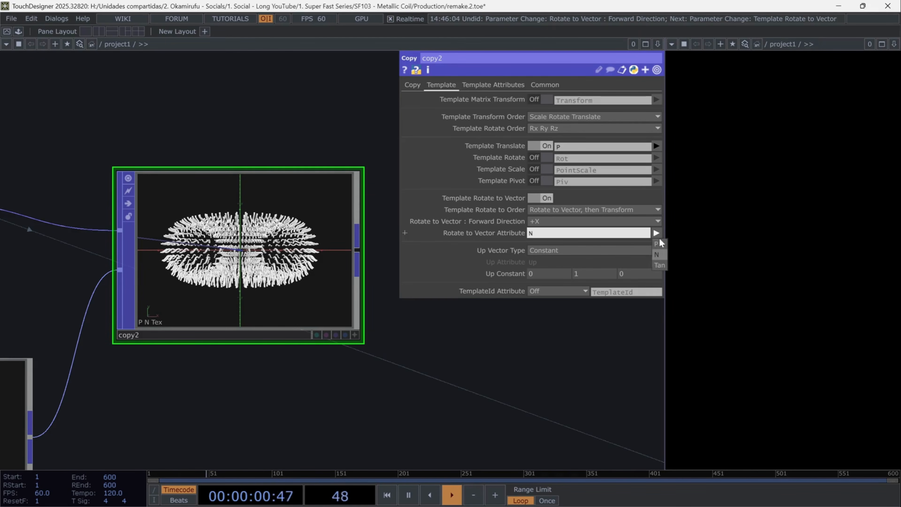
{"action": "left_click", "coordinate": [659, 264]}
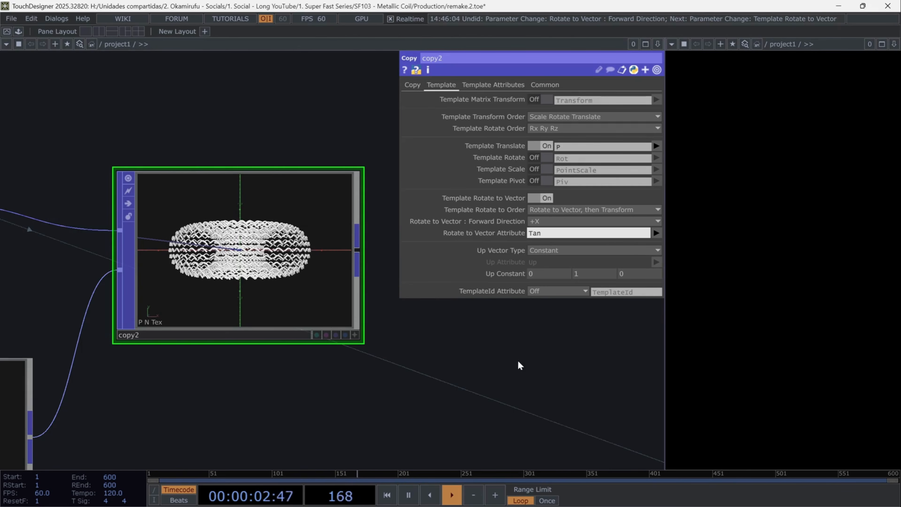
- Add a Transform POP fed by copy2's output
{"action": "scroll", "coordinate": [523, 367], "scroll_direction": "down", "scroll_amount": 4}
{"action": "left_click_drag", "start_coordinate": [491, 403], "coordinate": [285, 377]}
{"action": "left_click", "coordinate": [223, 280]}
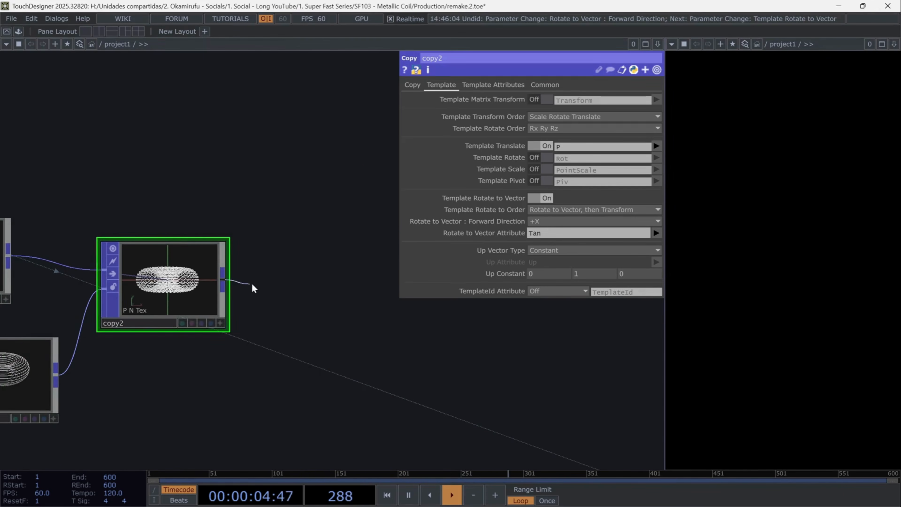
{"action": "left_click", "coordinate": [244, 288]}
{"action": "left_click", "coordinate": [282, 258]}
{"action": "left_click", "coordinate": [292, 261]}
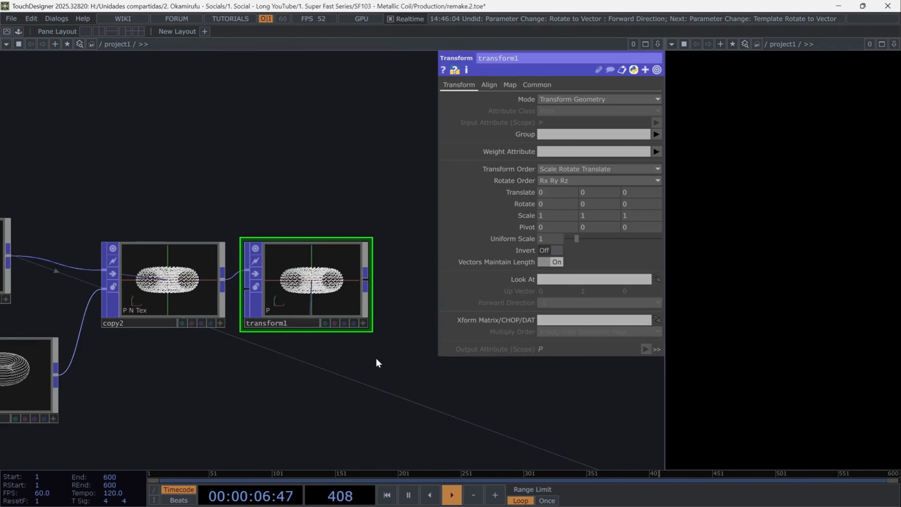
- Drive transform1's Y rotation with an expression based on absTime.seconds
{"action": "left_click", "coordinate": [592, 203]}
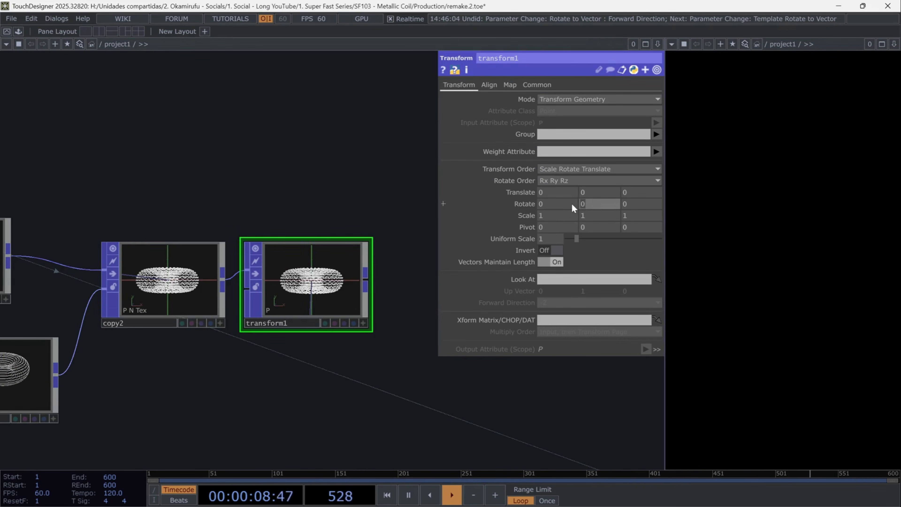
{"action": "type", "text": "absTime.sec"}
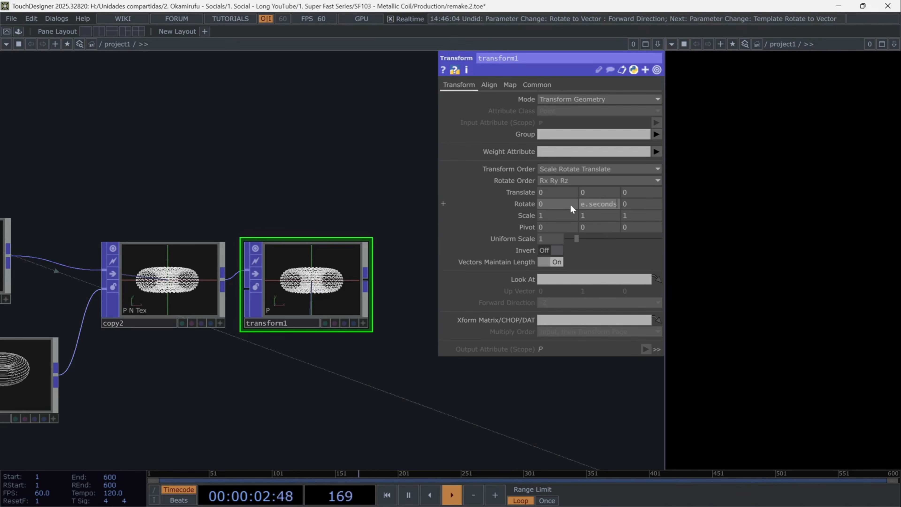
{"action": "type", "text": "onds"}
{"action": "key", "text": "Return"}
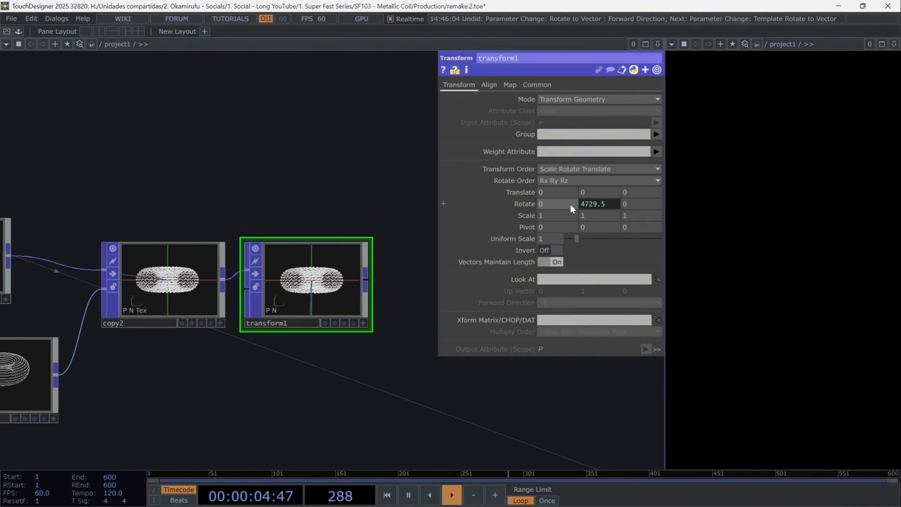
- Add a Select POP beside the network and point its POP parameter to transform1
{"action": "left_click_drag", "start_coordinate": [376, 388], "coordinate": [255, 380]}
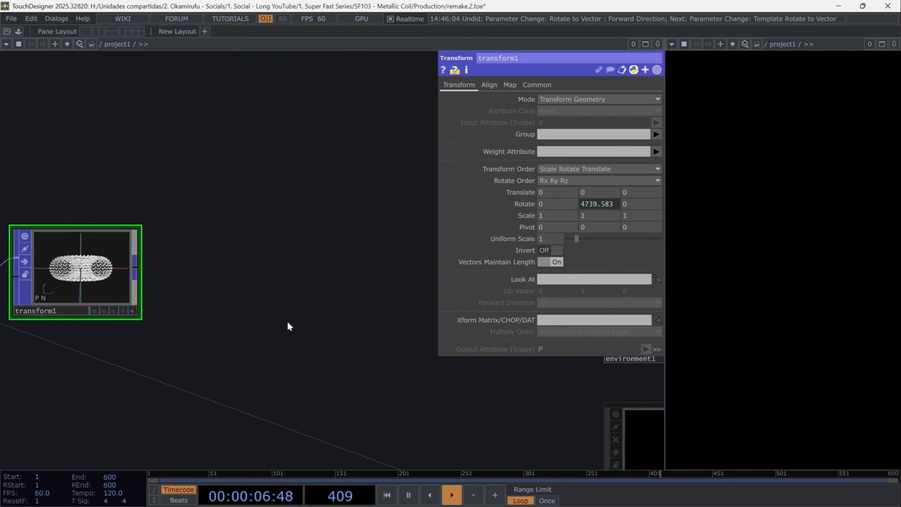
{"action": "double_click", "coordinate": [328, 309]}
{"action": "type", "text": "sel"}
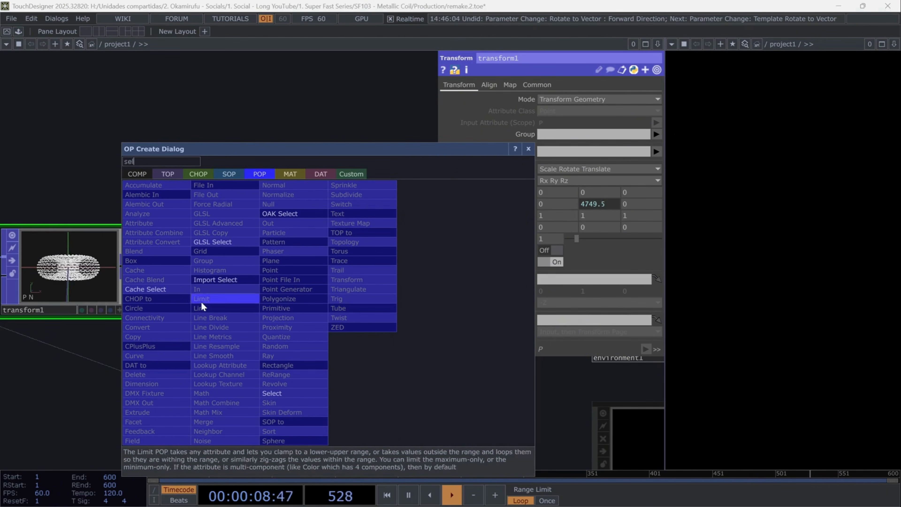
{"action": "left_click", "coordinate": [303, 393]}
{"action": "left_click", "coordinate": [298, 384]}
{"action": "left_click_drag", "start_coordinate": [100, 277], "coordinate": [608, 102]}
- Place the new Select POP near the render setup and feed it into a new Geometry COMP
{"action": "scroll", "coordinate": [484, 220], "scroll_direction": "down", "scroll_amount": 5}
{"action": "left_click_drag", "start_coordinate": [470, 368], "coordinate": [394, 272]}
{"action": "left_click_drag", "start_coordinate": [346, 201], "coordinate": [449, 366]}
{"action": "scroll", "coordinate": [489, 372], "scroll_direction": "up", "scroll_amount": 3}
{"action": "left_click", "coordinate": [446, 318]}
{"action": "left_click", "coordinate": [478, 319]}
{"action": "type", "text": "ge"}
{"action": "left_click", "coordinate": [292, 180]}
{"action": "left_click", "coordinate": [305, 277]}
- Set geo1's Y translation to 0.2 and its scale to 1.5 on all three axes
{"action": "left_click_drag", "start_coordinate": [256, 302], "coordinate": [94, 299]}
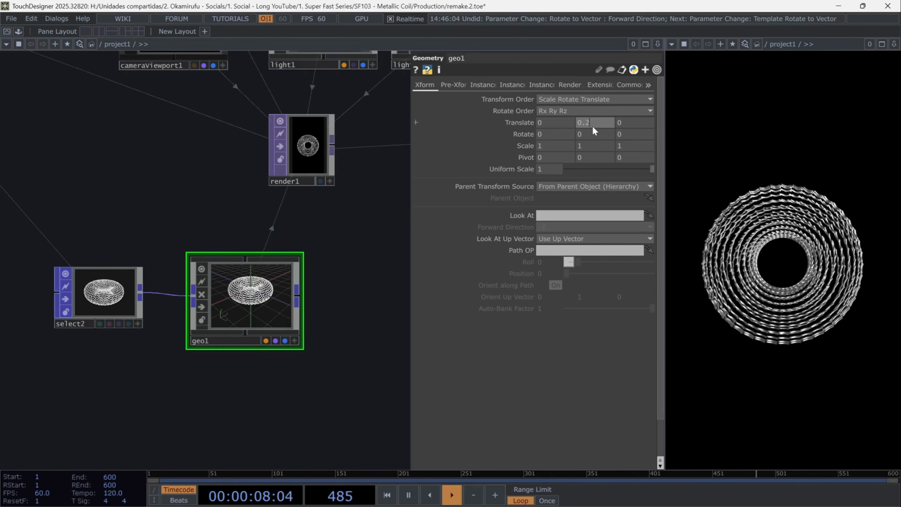
{"action": "key", "text": "Return"}
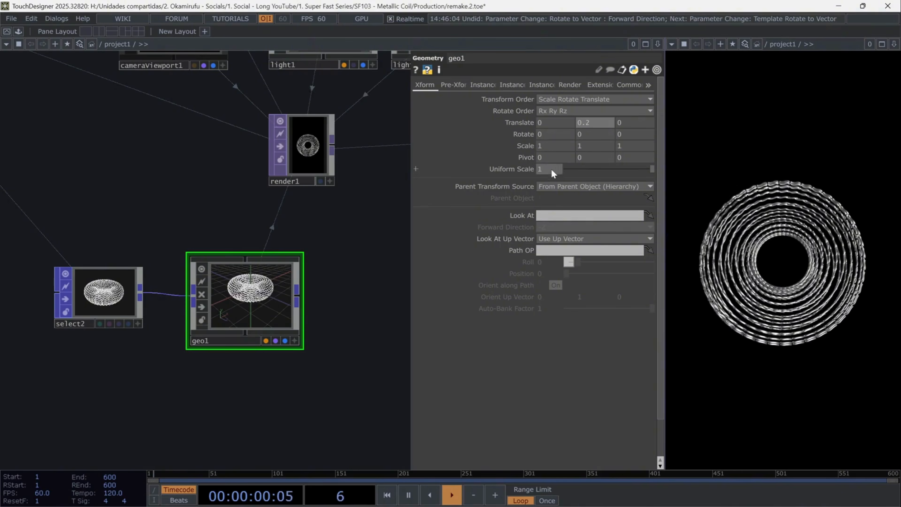
{"action": "left_click", "coordinate": [549, 147]}
{"action": "type", "text": "1.5"}
{"action": "left_click", "coordinate": [592, 146]}
{"action": "type", "text": "1.5"}
{"action": "left_click", "coordinate": [639, 145]}
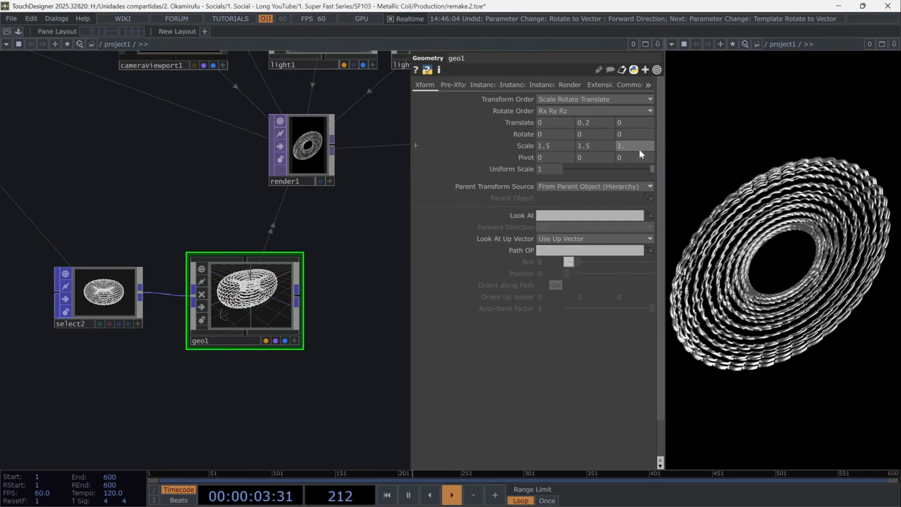
{"action": "type", "text": "1.5"}
{"action": "key", "text": "Return"}
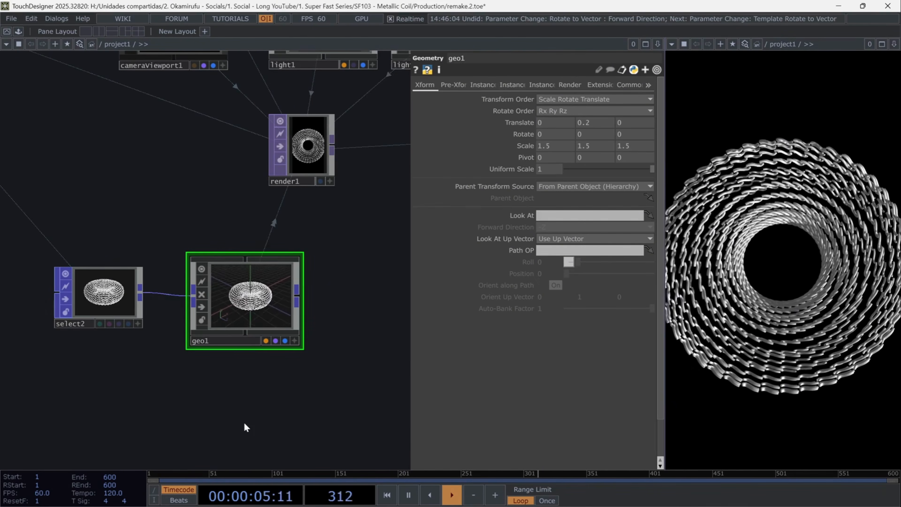
- Add a PBR material below geo1 and assign it as geo1's Material parameter
{"action": "key", "text": "Tab"}
{"action": "type", "text": "p"}
{"action": "left_click", "coordinate": [207, 205]}
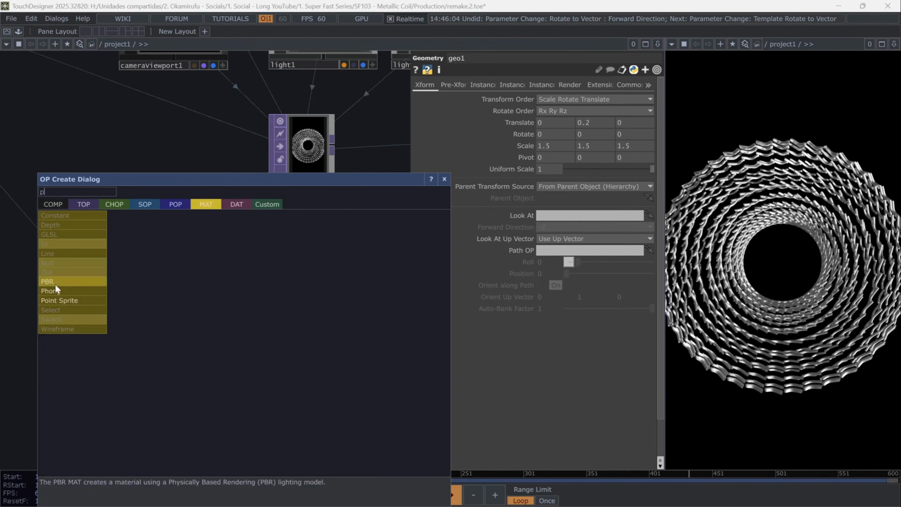
{"action": "left_click", "coordinate": [47, 281]}
{"action": "left_click", "coordinate": [245, 403]}
{"action": "left_click_drag", "start_coordinate": [246, 403], "coordinate": [247, 283]}
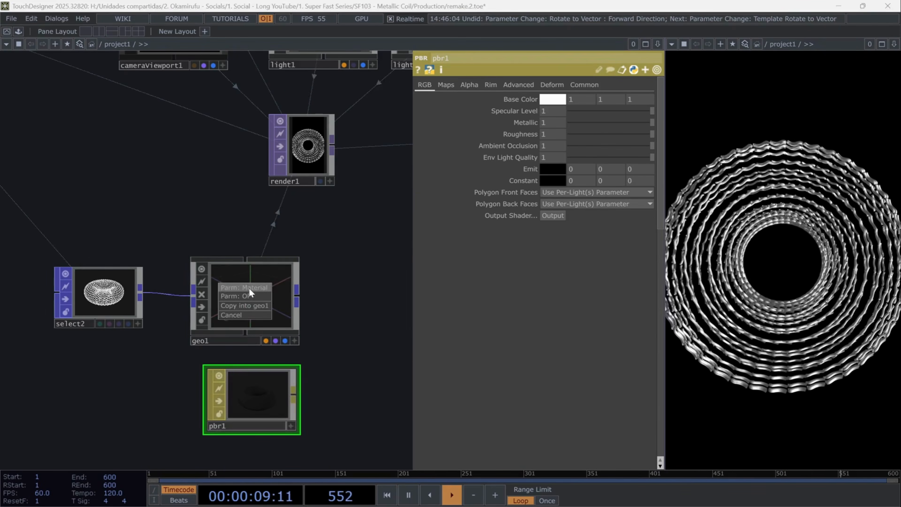
{"action": "left_click", "coordinate": [247, 286]}
- Set pbr1's Metallic to 0.463 and its Roughness to 0.199
{"action": "type", "text": "0."}
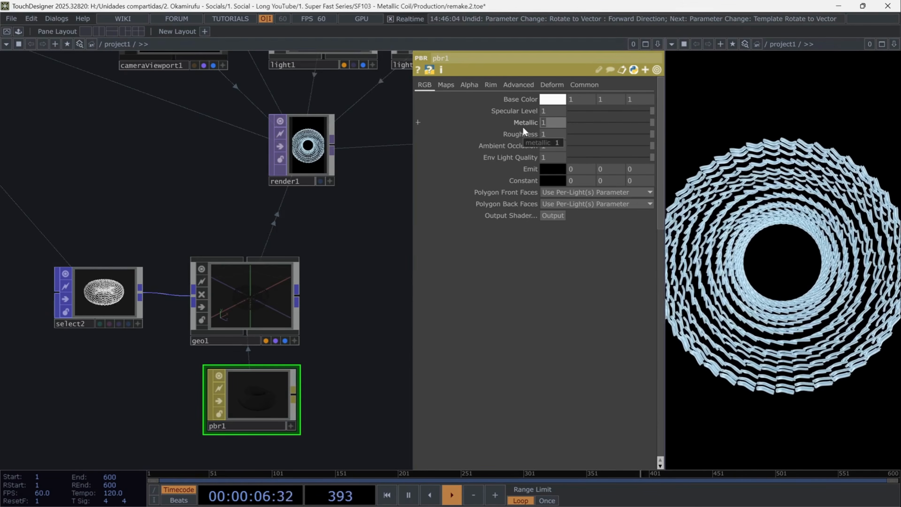
{"action": "type", "text": "4"}
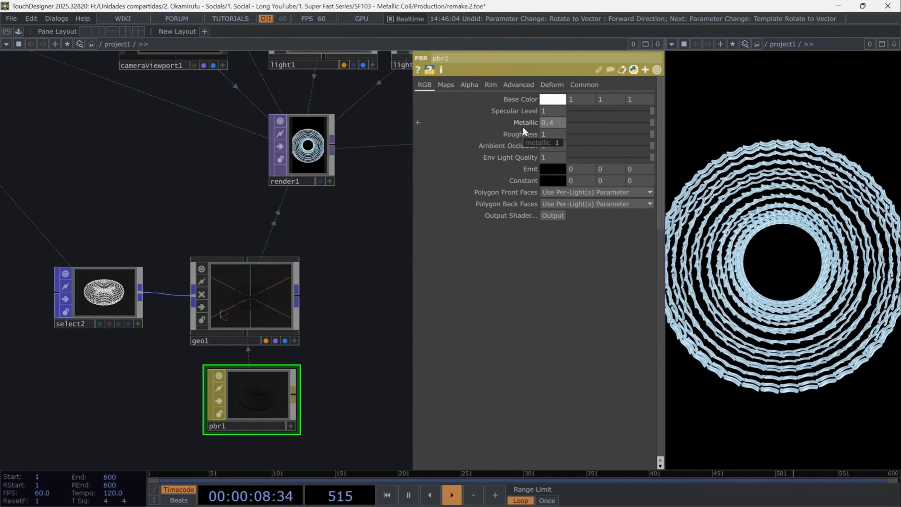
{"action": "type", "text": "63"}
{"action": "key", "text": "Tab"}
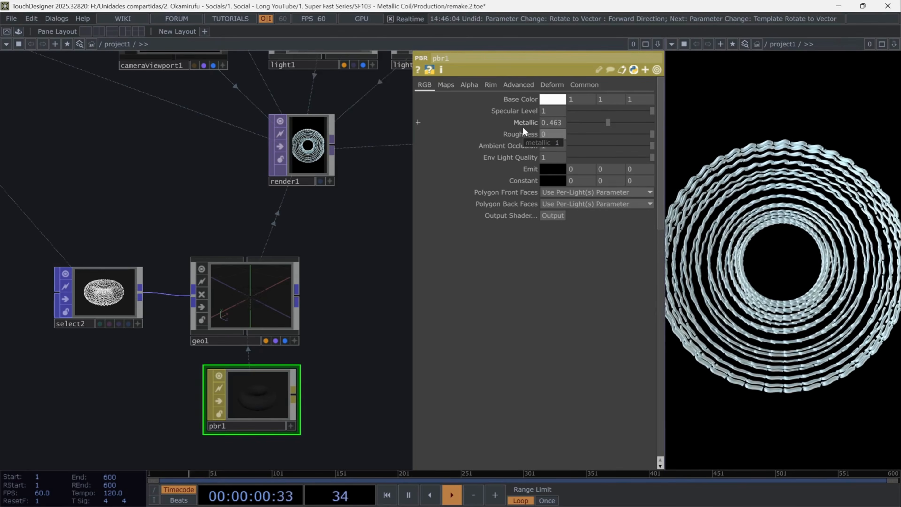
{"action": "type", "text": "0.1"}
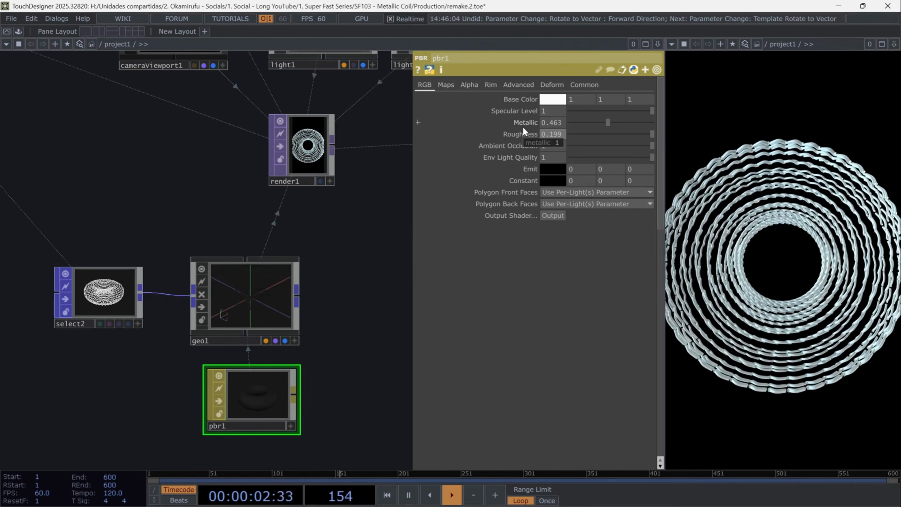
{"action": "type", "text": "99"}
{"action": "key", "text": "Return"}
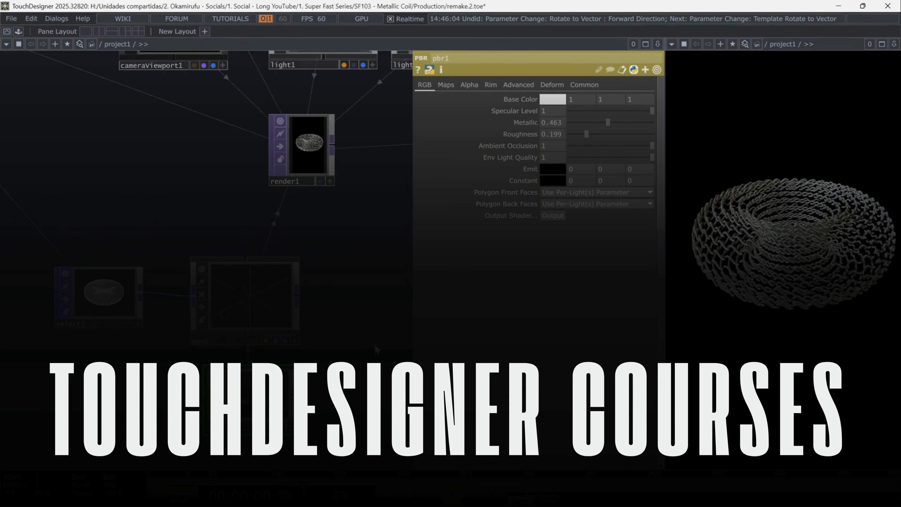
- Duplicate the whole POP chain from the two patterns through transform1 and place the copy below the original
{"action": "scroll", "coordinate": [351, 316], "scroll_direction": "down", "scroll_amount": 10}
{"action": "left_click_drag", "start_coordinate": [21, 359], "coordinate": [200, 333]}
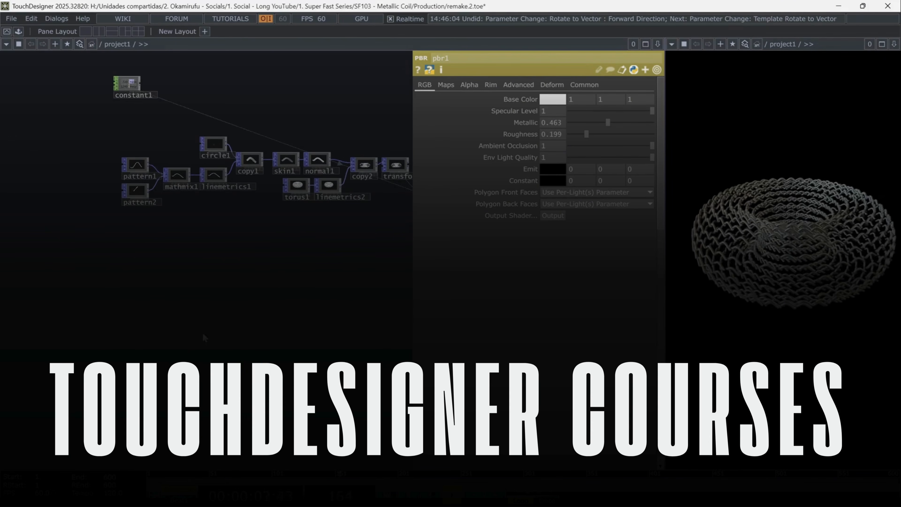
{"action": "key", "text": "p"}
{"action": "scroll", "coordinate": [205, 219], "scroll_direction": "up", "scroll_amount": 4}
{"action": "left_click_drag", "start_coordinate": [216, 226], "coordinate": [248, 297]}
{"action": "scroll", "coordinate": [280, 297], "scroll_direction": "up", "scroll_amount": 3}
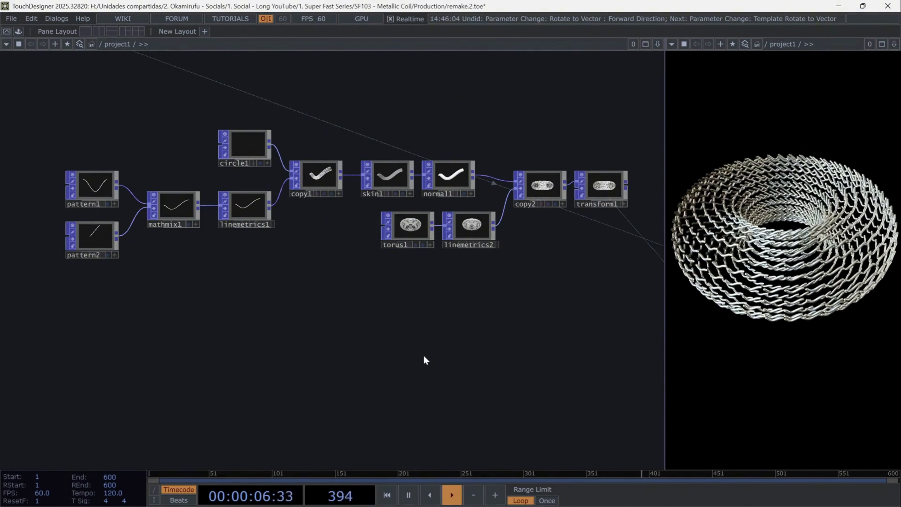
{"action": "left_click_drag", "start_coordinate": [45, 109], "coordinate": [625, 285]}
{"action": "key", "text": "ctrl+c"}
{"action": "key", "text": "ctrl+v"}
{"action": "left_click_drag", "start_coordinate": [439, 331], "coordinate": [439, 361]}
{"action": "left_click_drag", "start_coordinate": [594, 291], "coordinate": [596, 287]}
{"action": "left_click_drag", "start_coordinate": [174, 301], "coordinate": [173, 249]}
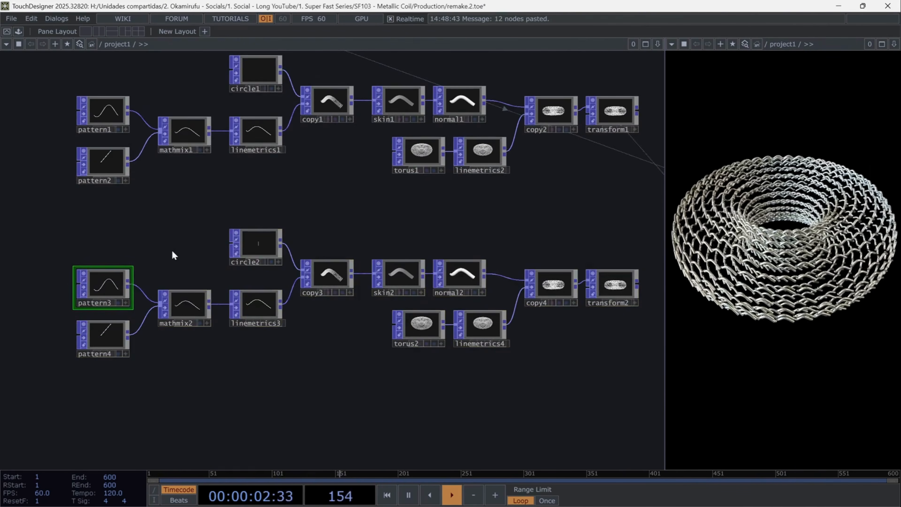
- Set pattern3's Map to High values to 0.125 for the first component and 0.01 for the second
{"action": "key", "text": "p"}
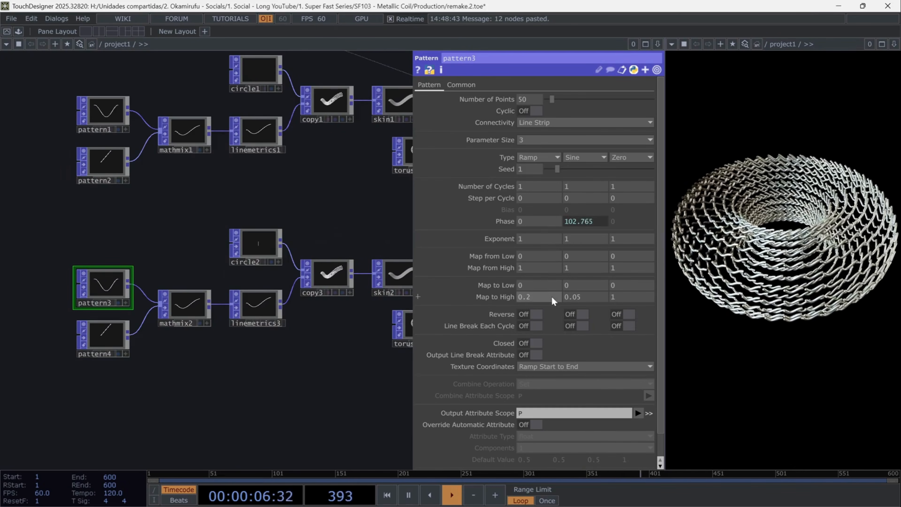
{"action": "left_click", "coordinate": [528, 298]}
{"action": "type", "text": "125"}
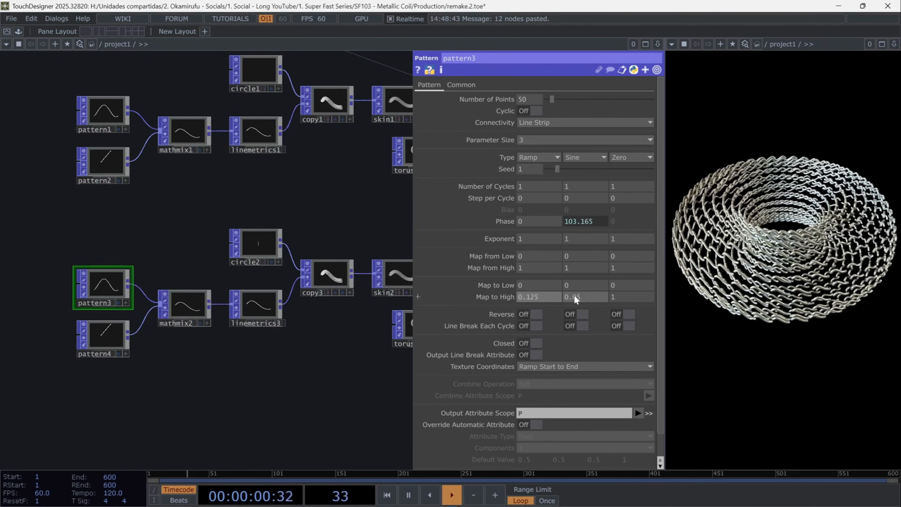
{"action": "left_click", "coordinate": [577, 296]}
{"action": "key", "text": "BackSpace"}
{"action": "type", "text": "1"}
{"action": "key", "text": "Return"}
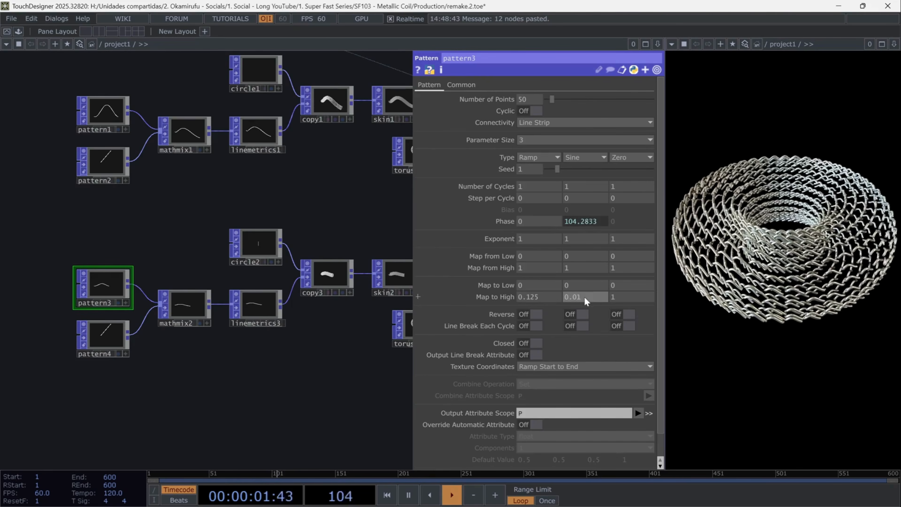
- Edit torus2's settings and set copy4's Rotate to Vector forward direction to +Y
{"action": "left_click_drag", "start_coordinate": [328, 372], "coordinate": [177, 371]}
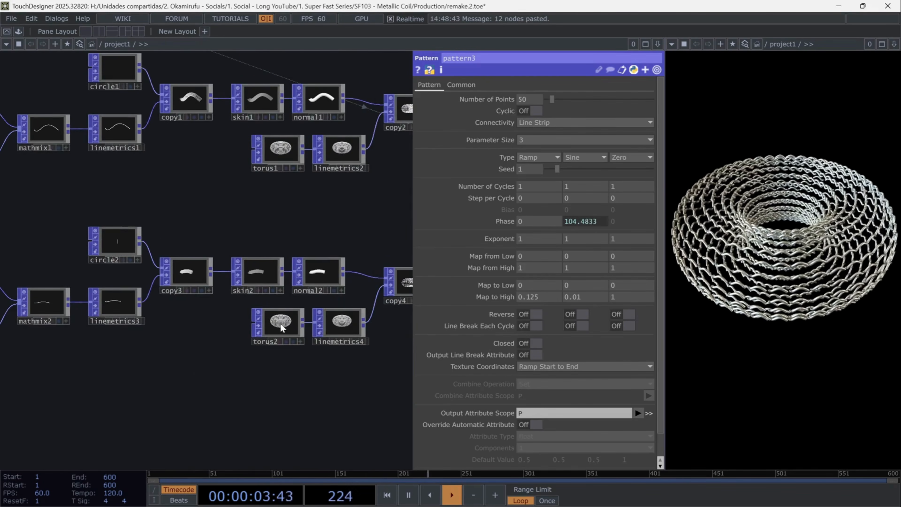
{"action": "left_click", "coordinate": [280, 322]}
{"action": "type", "text": "1"}
{"action": "key", "text": "Return"}
{"action": "left_click_drag", "start_coordinate": [426, 364], "coordinate": [357, 389]}
{"action": "left_click", "coordinate": [349, 311]}
{"action": "left_click", "coordinate": [535, 221]}
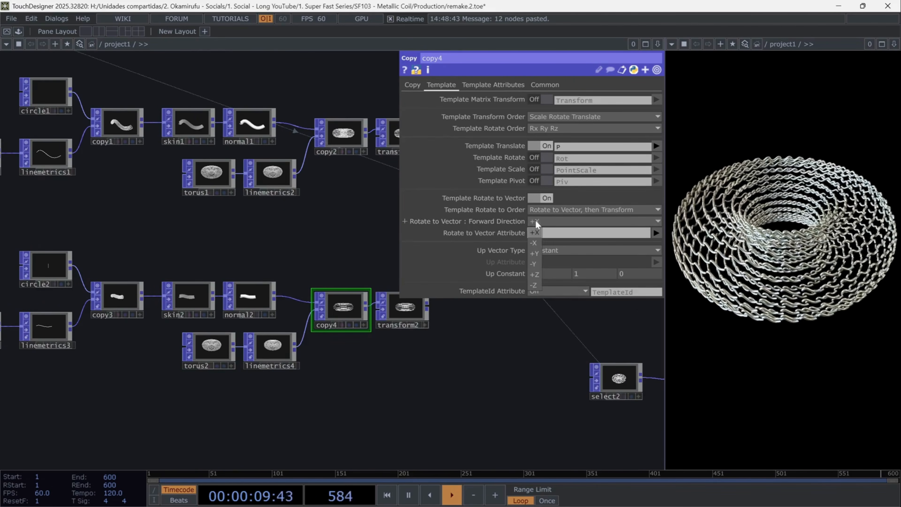
{"action": "left_click", "coordinate": [534, 254]}
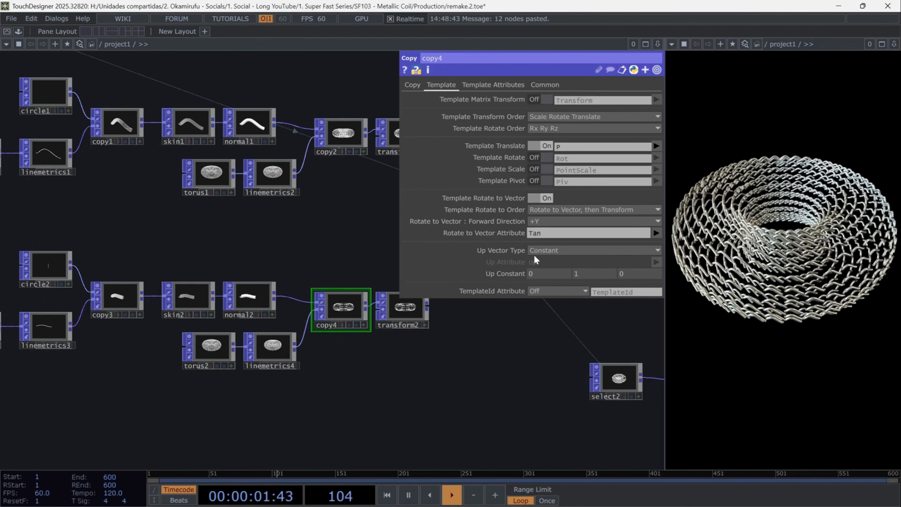
- Duplicate select2 and geo1 below the originals and point the duplicated Select POP to transform2
{"action": "left_click_drag", "start_coordinate": [430, 360], "coordinate": [187, 334]}
{"action": "left_click", "coordinate": [353, 354]}
{"action": "key", "text": "ctrl+c"}
{"action": "left_click_drag", "start_coordinate": [530, 339], "coordinate": [542, 188]}
{"action": "key", "text": "ctrl+v"}
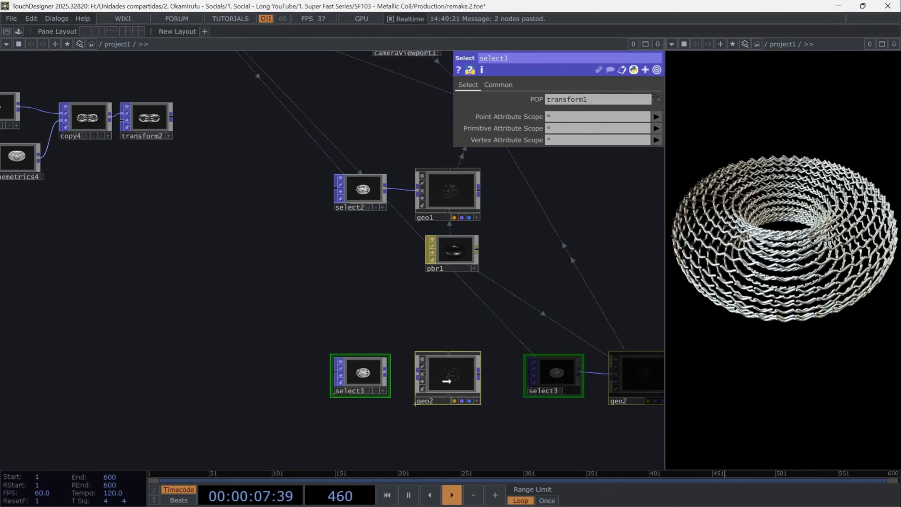
{"action": "left_click", "coordinate": [405, 373]}
{"action": "left_click_drag", "start_coordinate": [149, 119], "coordinate": [597, 99]}
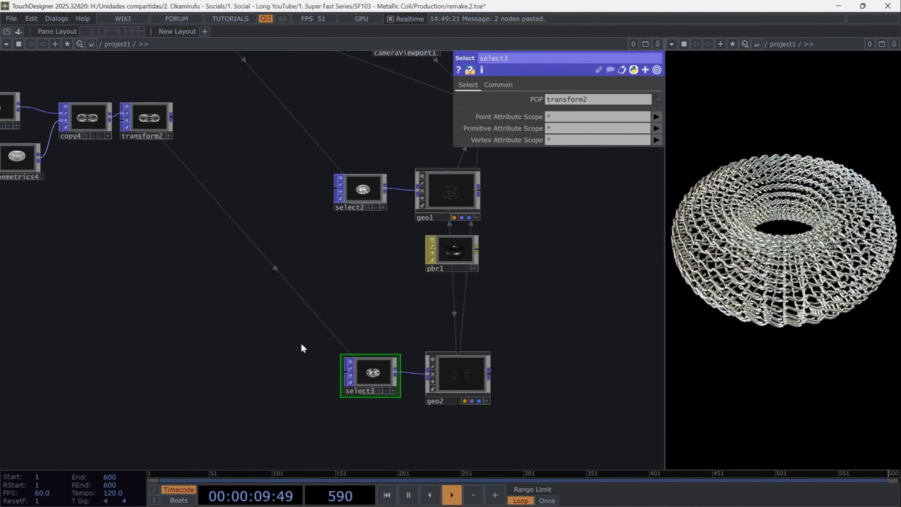
- Add a Grid POP in the empty network area below the duplicated chain
{"action": "left_click_drag", "start_coordinate": [313, 299], "coordinate": [598, 201]}
{"action": "left_click_drag", "start_coordinate": [218, 321], "coordinate": [273, 331]}
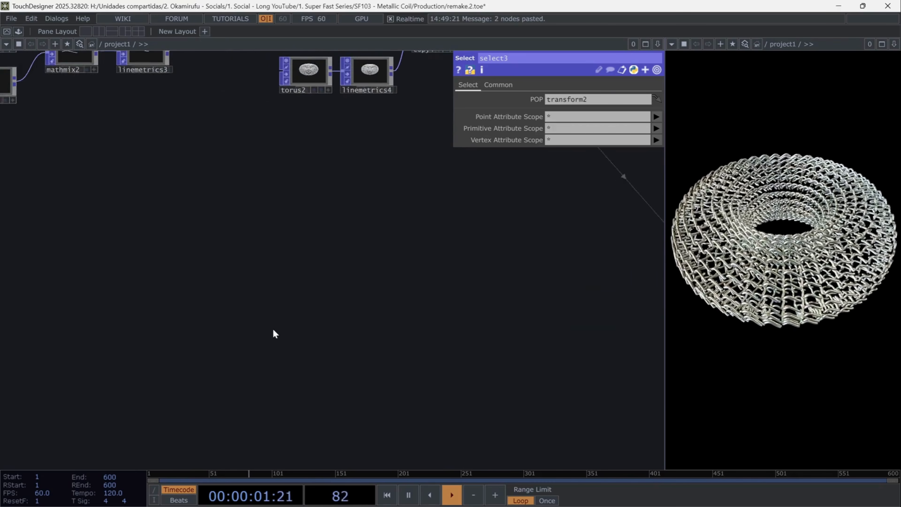
{"action": "key", "text": "Tab"}
{"action": "type", "text": "gr"}
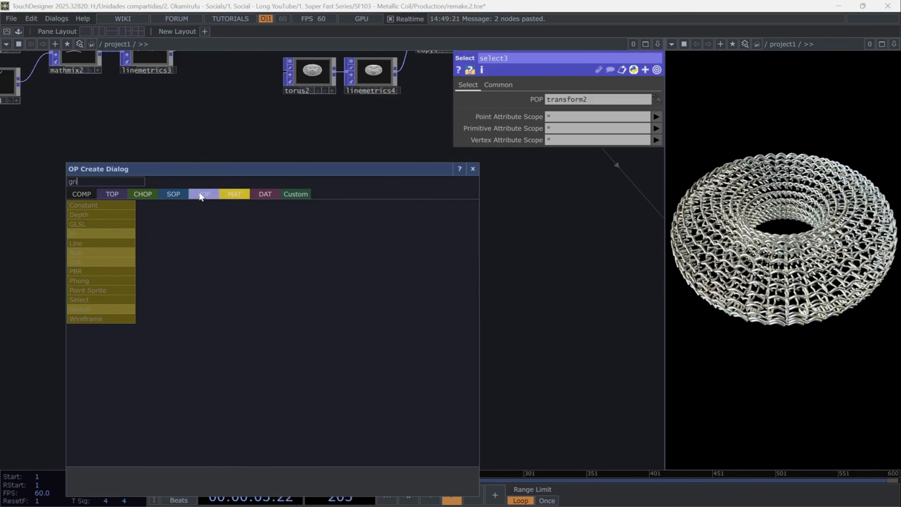
{"action": "type", "text": "i"}
{"action": "left_click", "coordinate": [200, 194]}
{"action": "left_click", "coordinate": [171, 276]}
{"action": "left_click", "coordinate": [162, 341]}
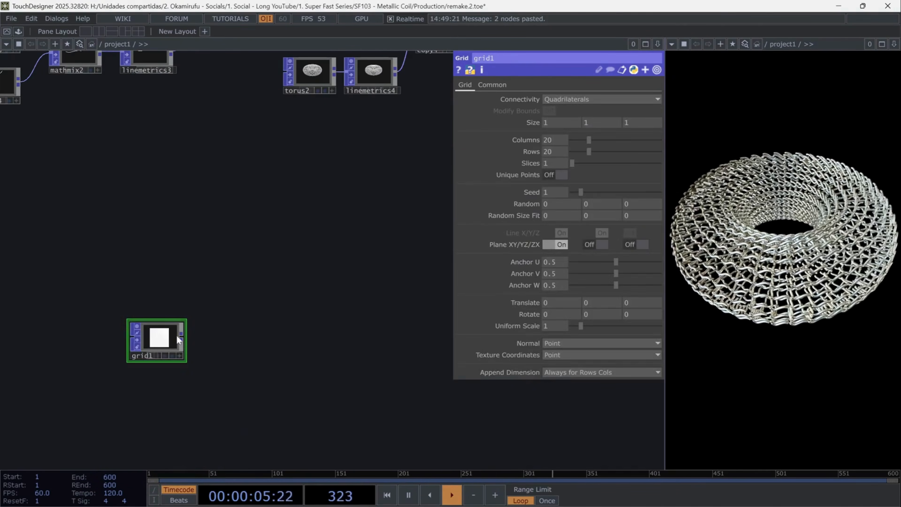
- Set grid1's connectivity to Point Primitives and its Y size to 0.4
{"action": "left_click", "coordinate": [580, 103]}
{"action": "left_click", "coordinate": [572, 116]}
{"action": "scroll", "coordinate": [228, 354], "scroll_direction": "up", "scroll_amount": 3}
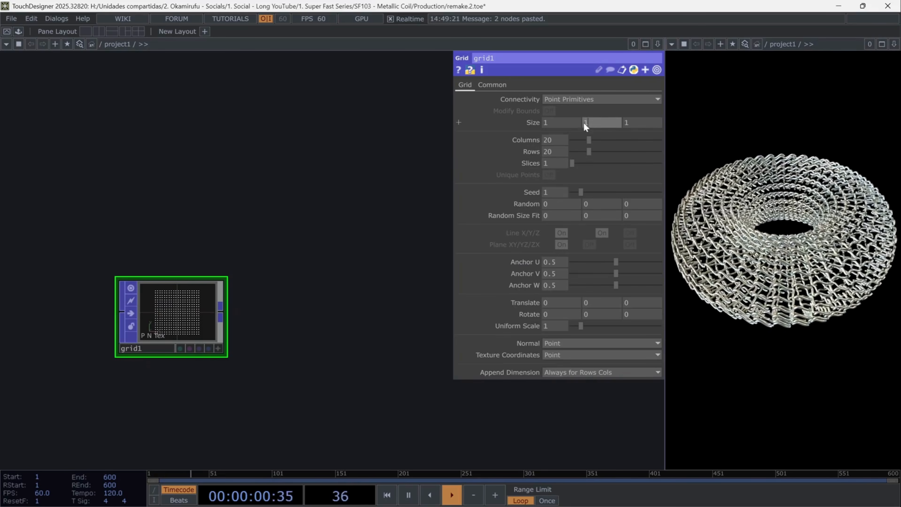
{"action": "type", "text": "0.4"}
{"action": "key", "text": "Return"}
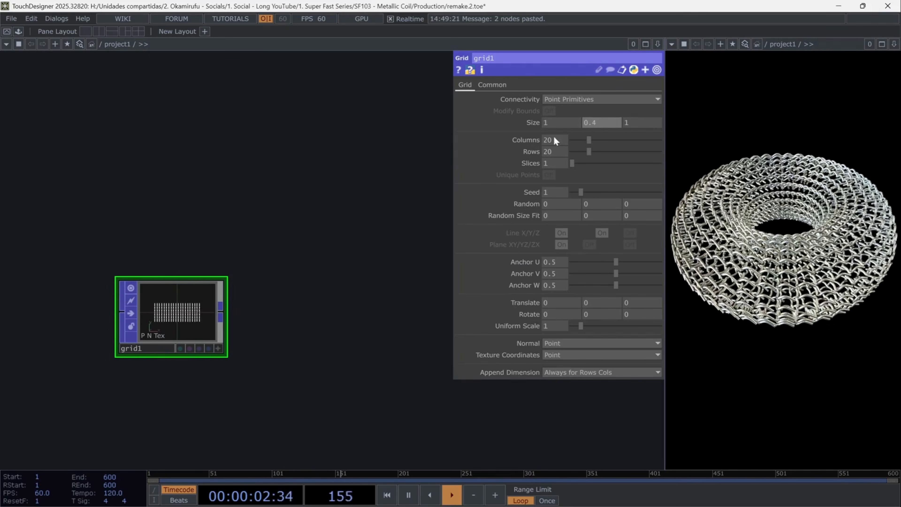
- Set grid1 to 10 columns and 9 rows
{"action": "type", "text": "10"}
{"action": "key", "text": "Tab"}
{"action": "type", "text": "9"}
{"action": "key", "text": "Return"}
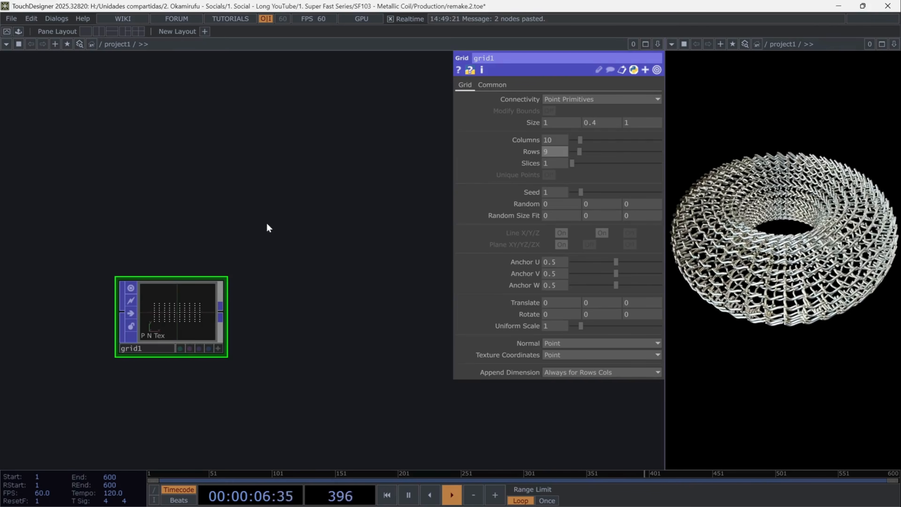
- Add a Noise POP fed by grid1's output
{"action": "left_click", "coordinate": [221, 305]}
{"action": "left_click", "coordinate": [252, 305]}
{"action": "type", "text": "noise"}
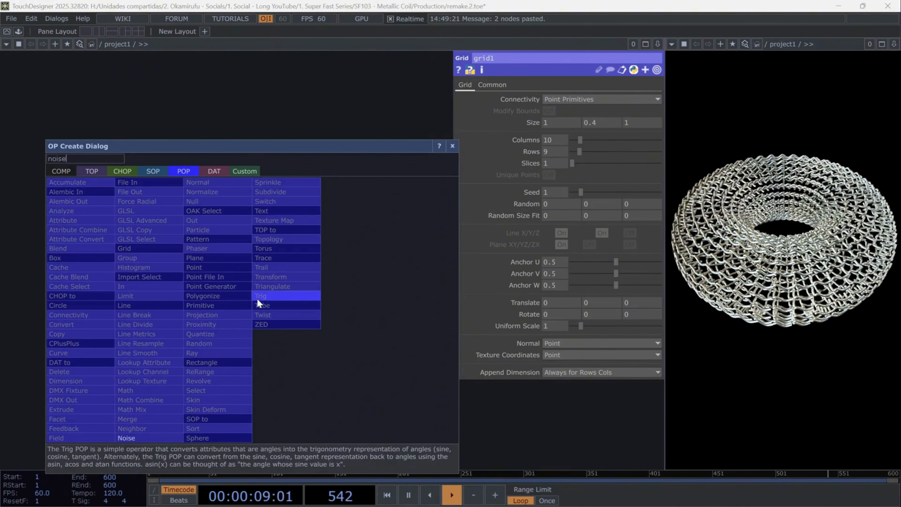
{"action": "key", "text": "Return"}
- Set noise1's Period, Harmonics and Harmonic Spread to 0 and its Amplitude to 0.124
{"action": "left_click", "coordinate": [555, 152]}
{"action": "type", "text": "0"}
{"action": "left_click", "coordinate": [549, 164]}
{"action": "type", "text": "0"}
{"action": "left_click", "coordinate": [548, 175]}
{"action": "type", "text": "0"}
{"action": "left_click", "coordinate": [445, 215]}
{"action": "left_click", "coordinate": [444, 216]}
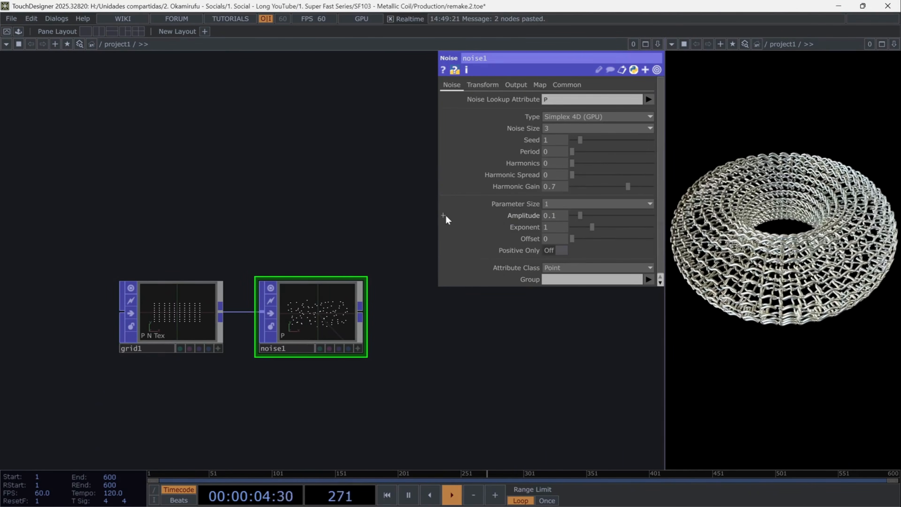
{"action": "type", "text": "24"}
{"action": "key", "text": "Return"}
- Animate noise1's Translate 4D with the expression absTime.seconds*0.1
{"action": "left_click_drag", "start_coordinate": [421, 381], "coordinate": [302, 398]}
{"action": "left_click", "coordinate": [491, 84]}
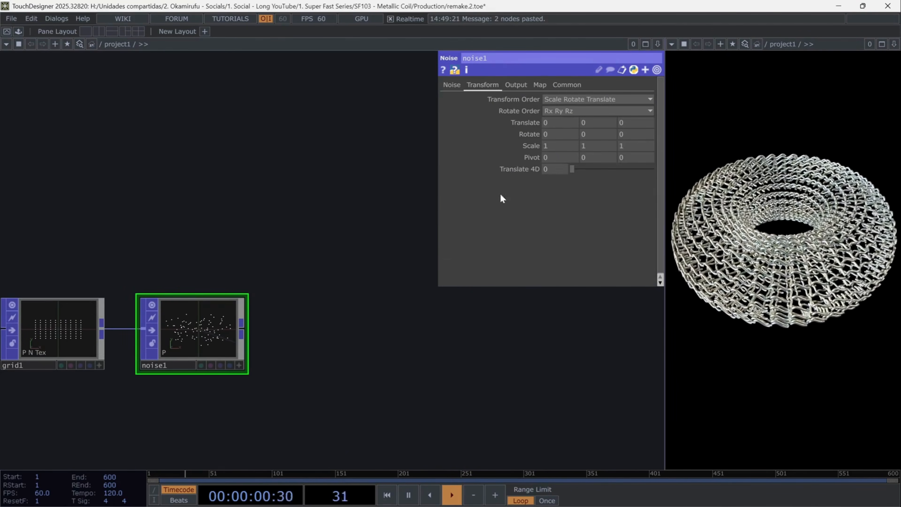
{"action": "left_click", "coordinate": [511, 169]}
{"action": "type", "text": "absTime.seconds"}
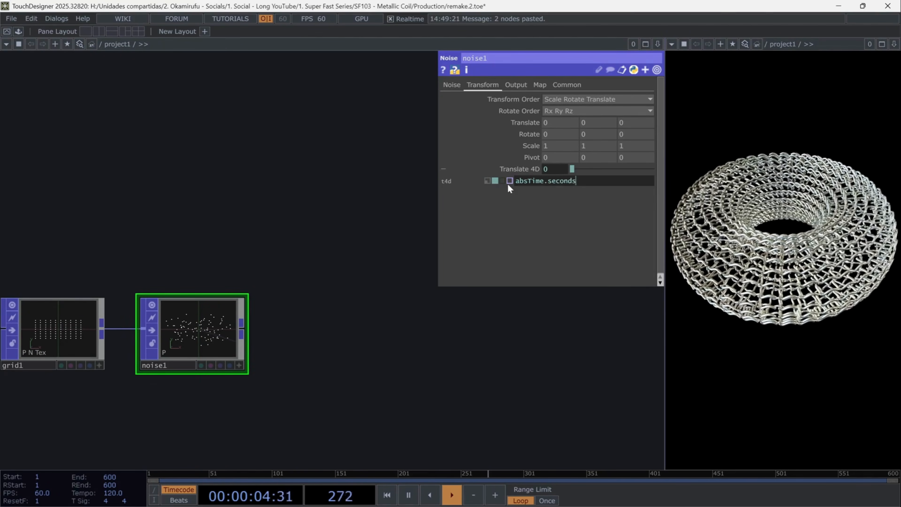
{"action": "type", "text": "*0.1"}
{"action": "key", "text": "Return"}
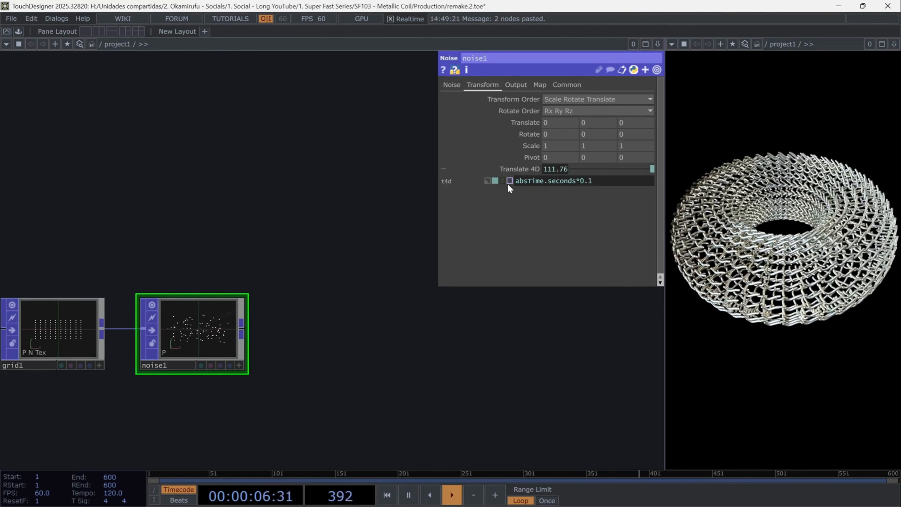
{"action": "scroll", "coordinate": [188, 348], "scroll_direction": "up", "scroll_amount": 6}
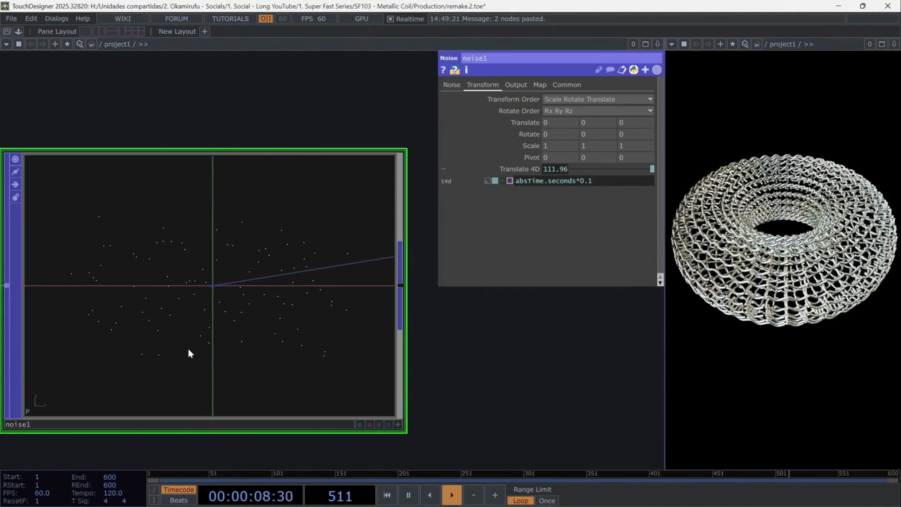
{"action": "scroll", "coordinate": [188, 348], "scroll_direction": "down", "scroll_amount": 5}
- Limit noise1's Combine Attribute Scope to P.x
{"action": "left_click", "coordinate": [516, 85]}
{"action": "left_click", "coordinate": [647, 174]}
{"action": "left_click", "coordinate": [558, 185]}
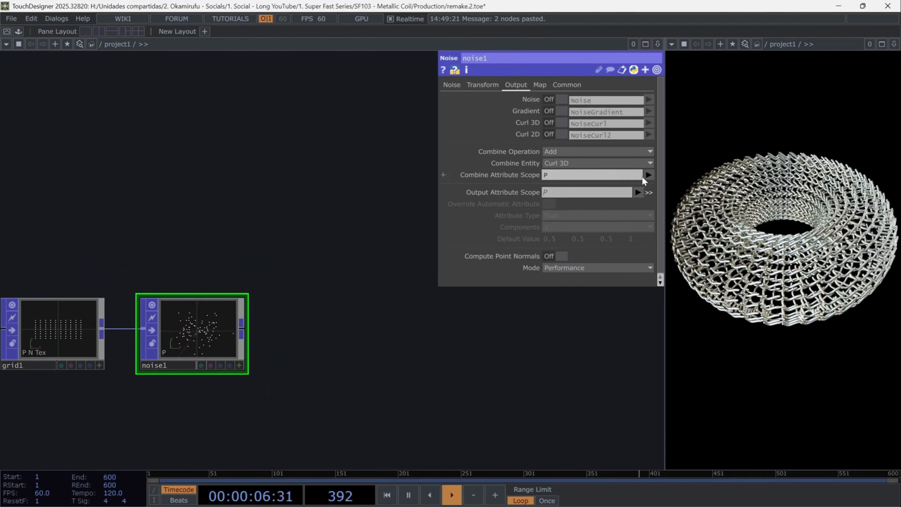
{"action": "left_click", "coordinate": [648, 175]}
{"action": "left_click", "coordinate": [653, 196]}
{"action": "left_click", "coordinate": [599, 176]}
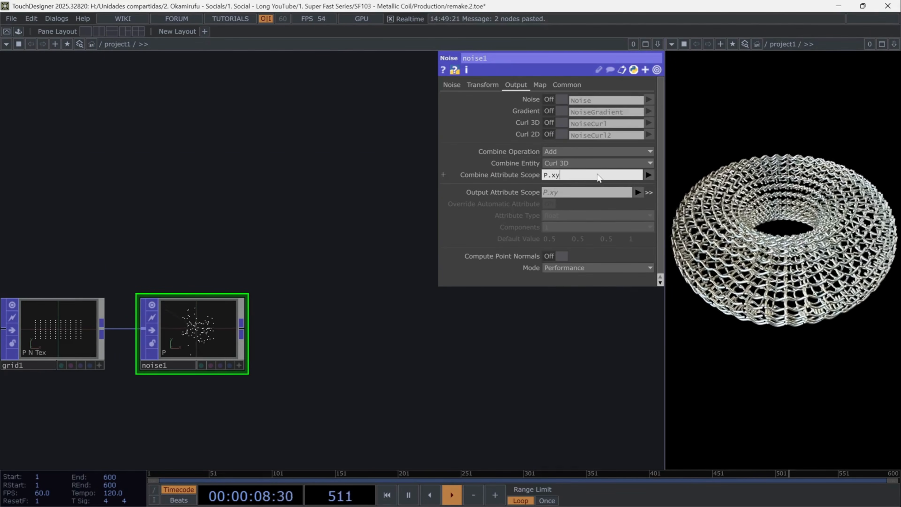
{"action": "key", "text": "BackSpace"}
{"action": "key", "text": "Return"}
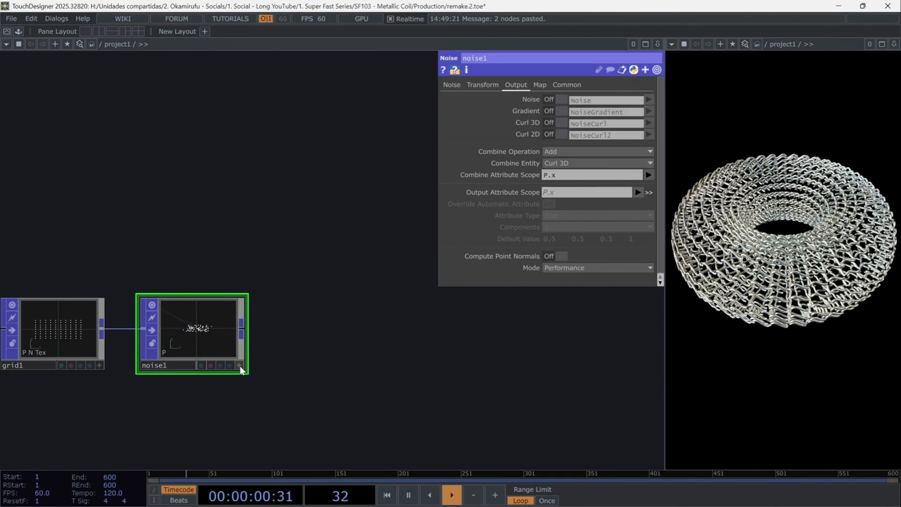
- Add a Rectangle POP above noise1
{"action": "scroll", "coordinate": [284, 350], "scroll_direction": "up", "scroll_amount": 4}
{"action": "left_click_drag", "start_coordinate": [278, 372], "coordinate": [370, 365]}
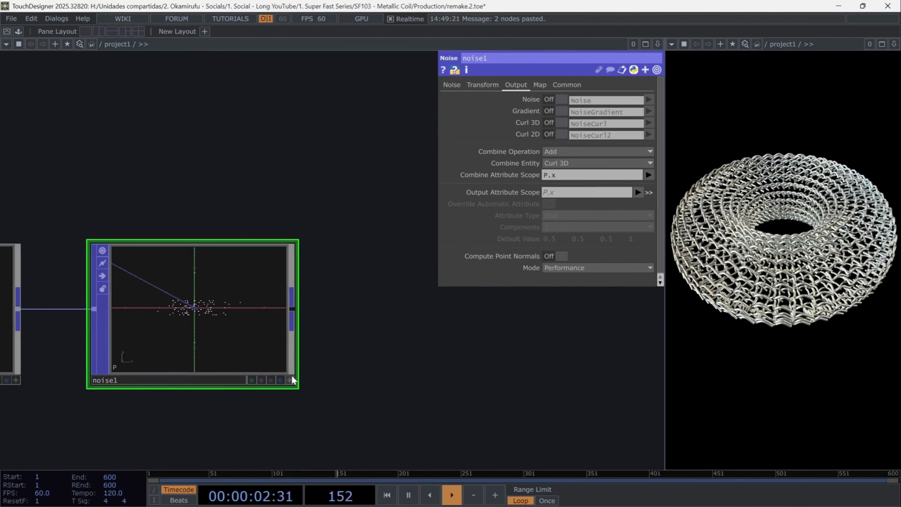
{"action": "key", "text": "Tab"}
{"action": "type", "text": "rect"}
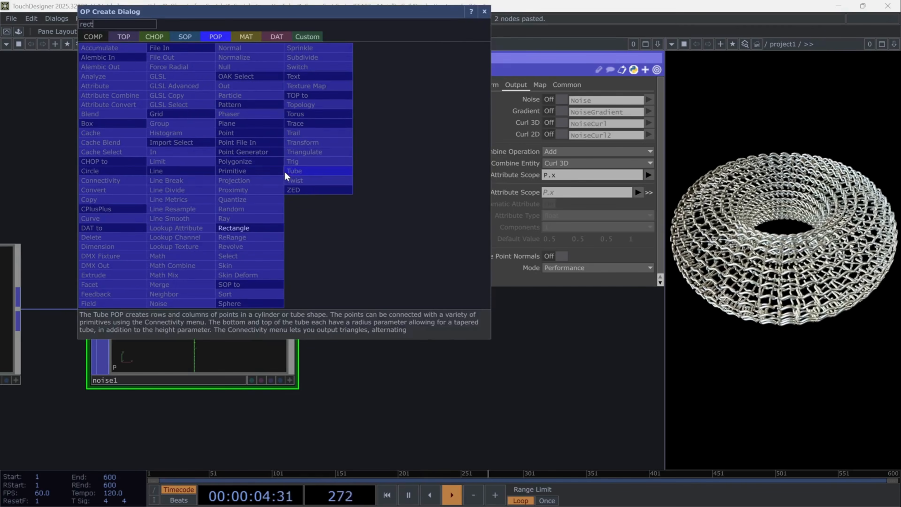
{"action": "left_click", "coordinate": [237, 227]}
{"action": "left_click", "coordinate": [204, 144]}
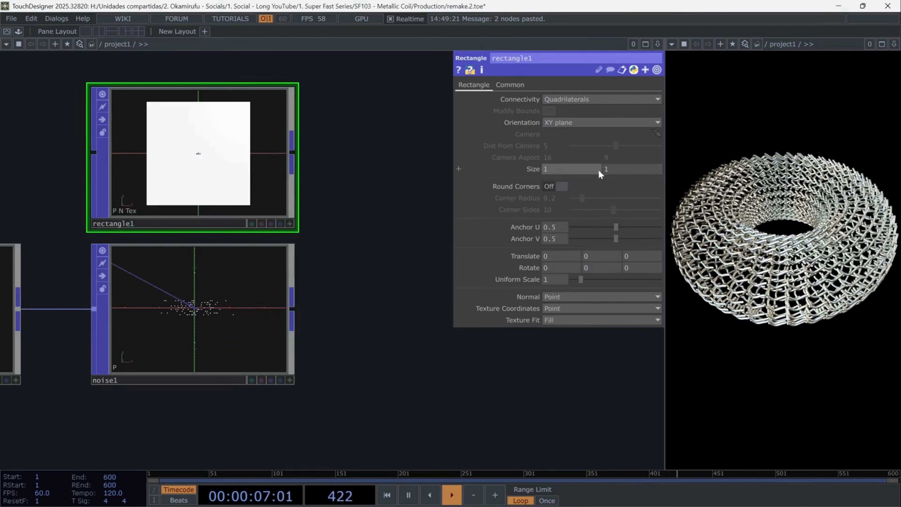
- Set rectangle1's Y size to 0.36 and its Uniform Scale to 0.08
{"action": "type", "text": "0.36"}
{"action": "key", "text": "Return"}
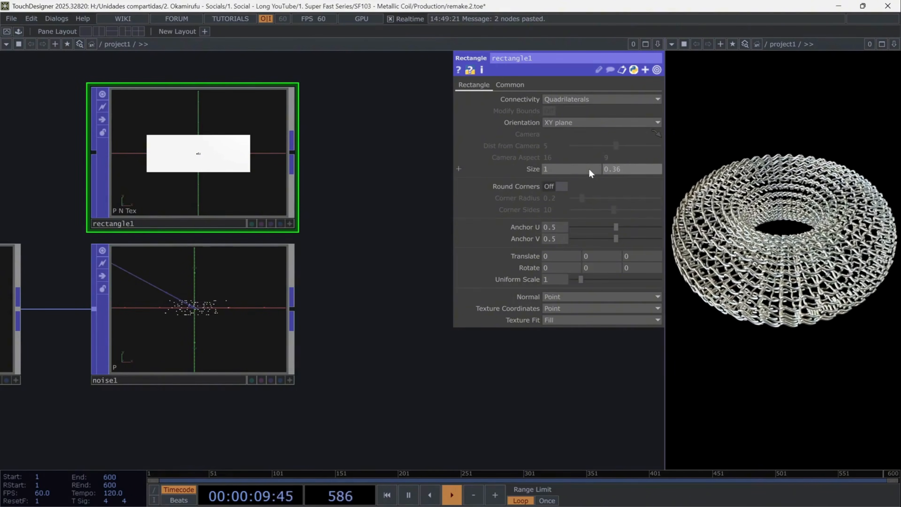
{"action": "left_click", "coordinate": [557, 279]}
{"action": "type", "text": "0.08"}
{"action": "key", "text": "Return"}
- Add a Copy POP fed by rectangle1's output
{"action": "left_click_drag", "start_coordinate": [387, 242], "coordinate": [264, 248]}
{"action": "key", "text": "Tab"}
{"action": "type", "text": "copy"}
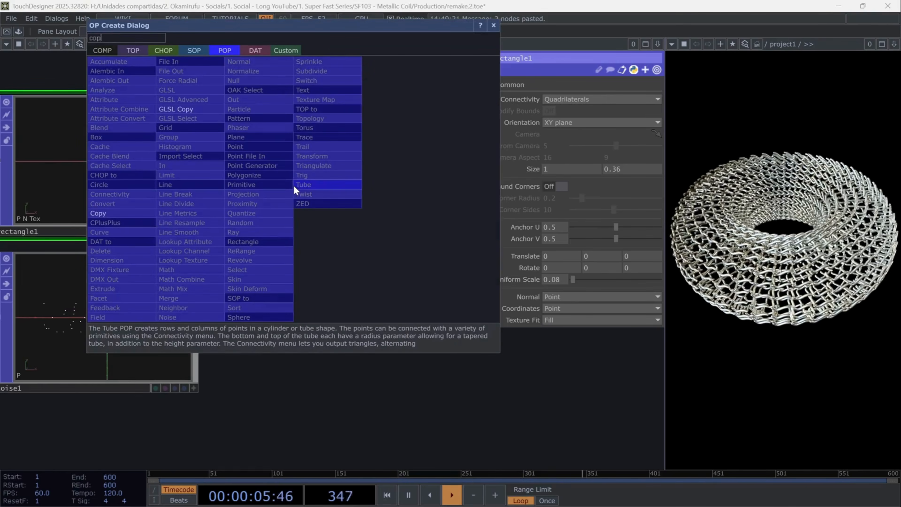
{"action": "key", "text": "Return"}
{"action": "left_click", "coordinate": [339, 248]}
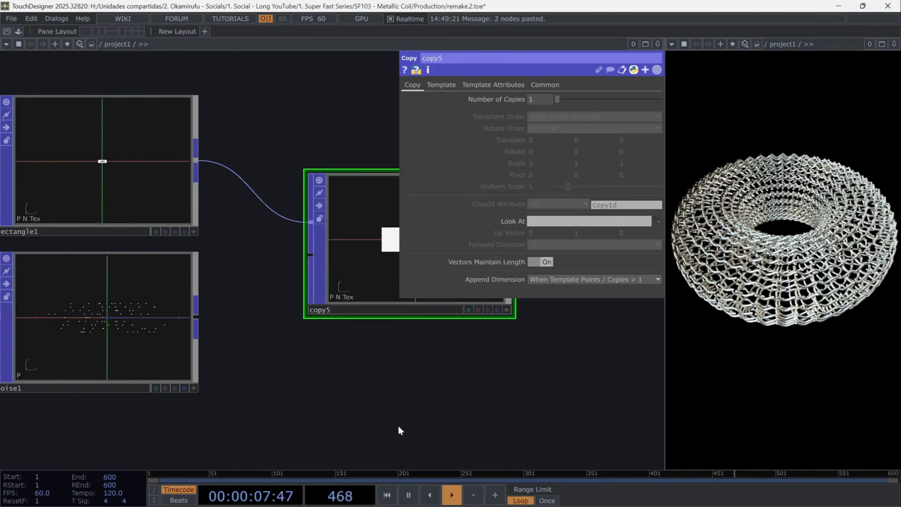
- Connect noise1 to copy5's second input so the rectangles are copied onto its points
{"action": "scroll", "coordinate": [395, 381], "scroll_direction": "down", "scroll_amount": 2}
{"action": "left_click_drag", "start_coordinate": [392, 379], "coordinate": [288, 360]}
{"action": "left_click_drag", "start_coordinate": [174, 319], "coordinate": [257, 268]}
{"action": "left_click_drag", "start_coordinate": [367, 361], "coordinate": [283, 370]}
{"action": "scroll", "coordinate": [259, 285], "scroll_direction": "up", "scroll_amount": 4}
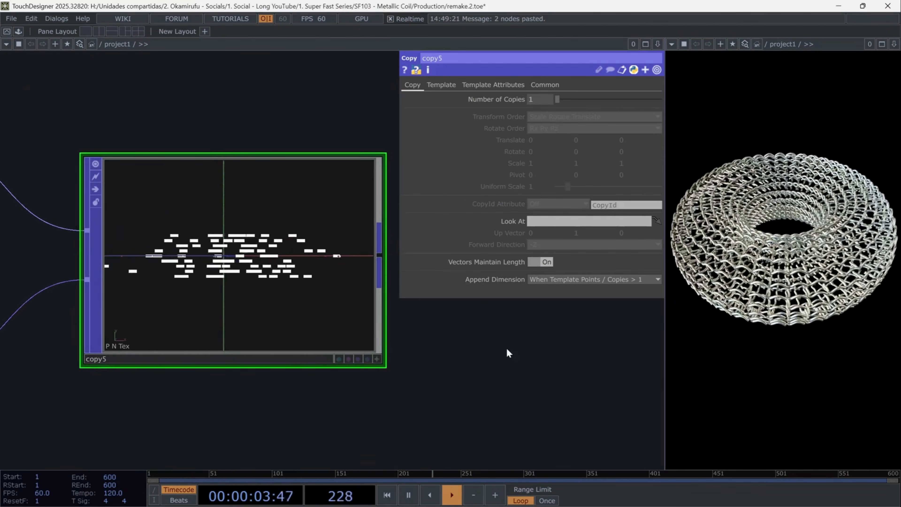
{"action": "scroll", "coordinate": [468, 355], "scroll_direction": "down", "scroll_amount": 4}
- Add a Normalize POP fed by copy5's output
{"action": "left_click_drag", "start_coordinate": [427, 386], "coordinate": [161, 380]}
{"action": "left_click", "coordinate": [158, 301]}
{"action": "type", "text": "normalize"}
{"action": "key", "text": "Return"}
{"action": "left_click", "coordinate": [235, 301]}
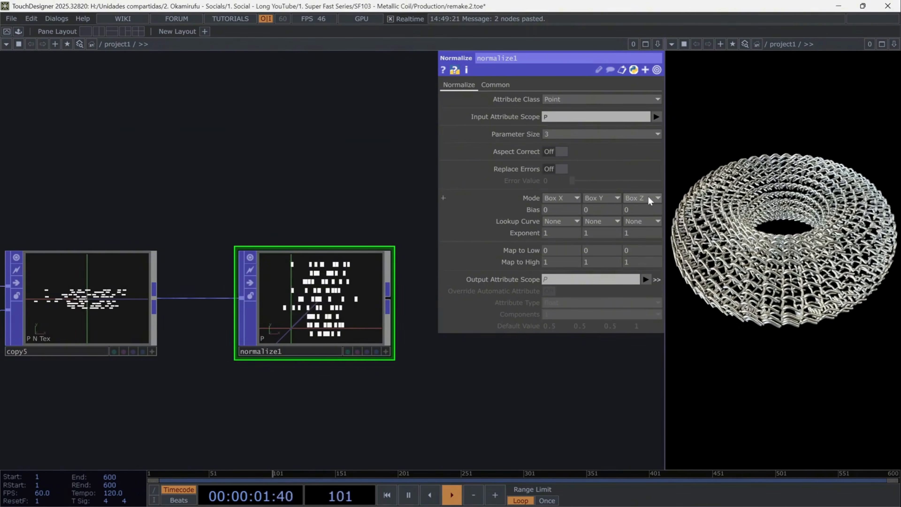
- Set normalize1's third Mode component to Zero and its first Bias component to 0.3
{"action": "left_click", "coordinate": [648, 198]}
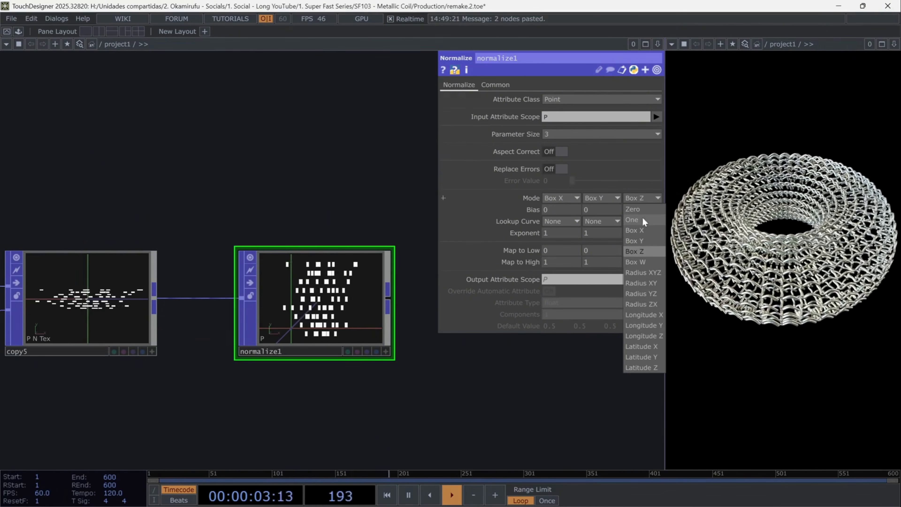
{"action": "left_click", "coordinate": [642, 209]}
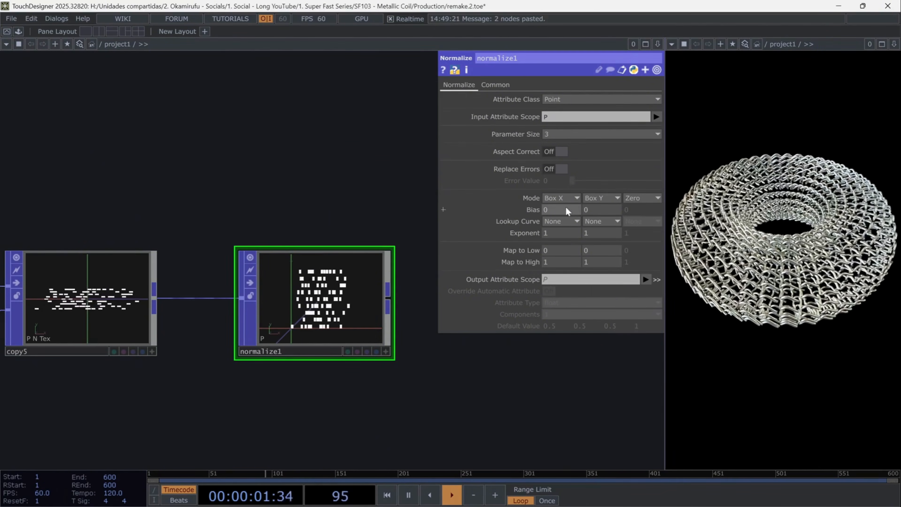
{"action": "left_click", "coordinate": [567, 210]}
{"action": "type", "text": ".3"}
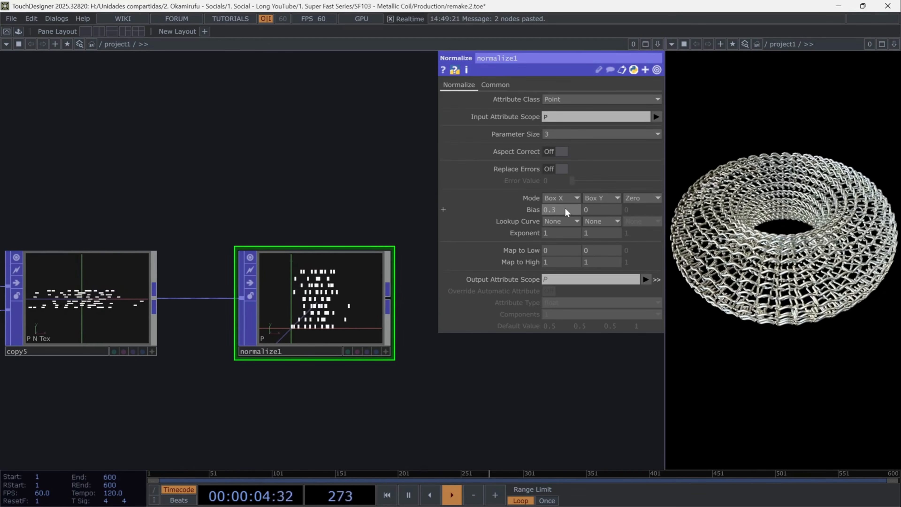
{"action": "key", "text": "Return"}
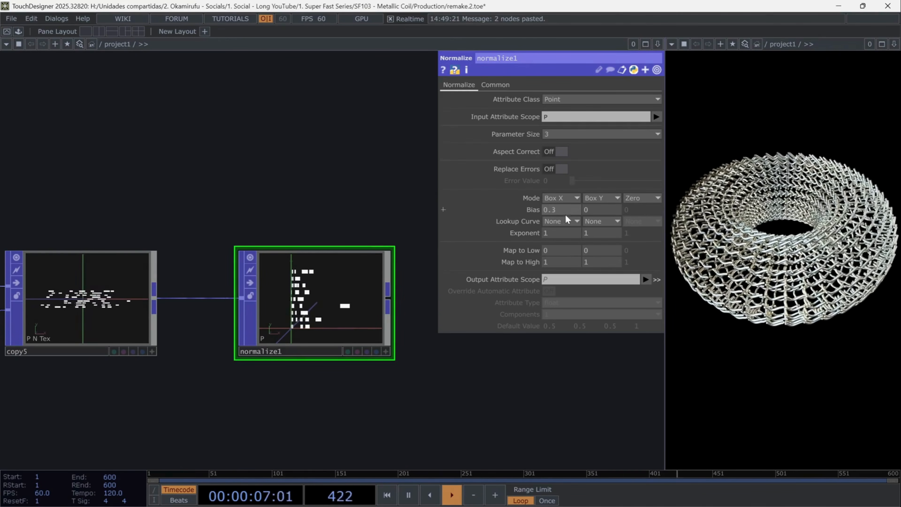
- Set the second Map to High component of normalize1 to 0.2
{"action": "left_click", "coordinate": [583, 262]}
{"action": "type", "text": "0.2"}
{"action": "key", "text": "Return"}
- Add a Transform POP fed by normalize1's output
{"action": "left_click_drag", "start_coordinate": [407, 323], "coordinate": [245, 317]}
{"action": "left_click", "coordinate": [226, 294]}
{"action": "key", "text": "Tab"}
{"action": "type", "text": "tra"}
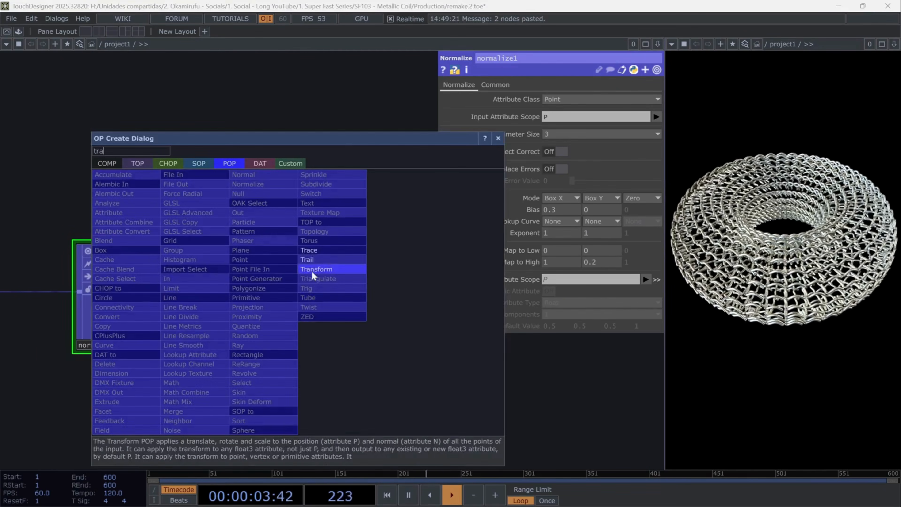
{"action": "left_click", "coordinate": [311, 272]}
{"action": "left_click", "coordinate": [316, 276]}
{"action": "left_click_drag", "start_coordinate": [334, 403], "coordinate": [220, 395]}
- Translate transform3 by -1.031 in X and -2.076 in Y, and set its Uniform Scale to 2
{"action": "left_click", "coordinate": [554, 195]}
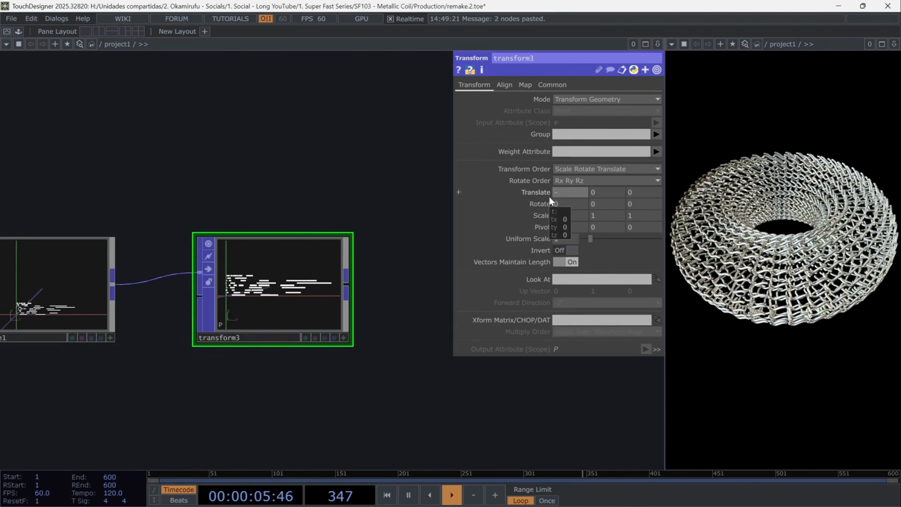
{"action": "type", "text": "-1.0"}
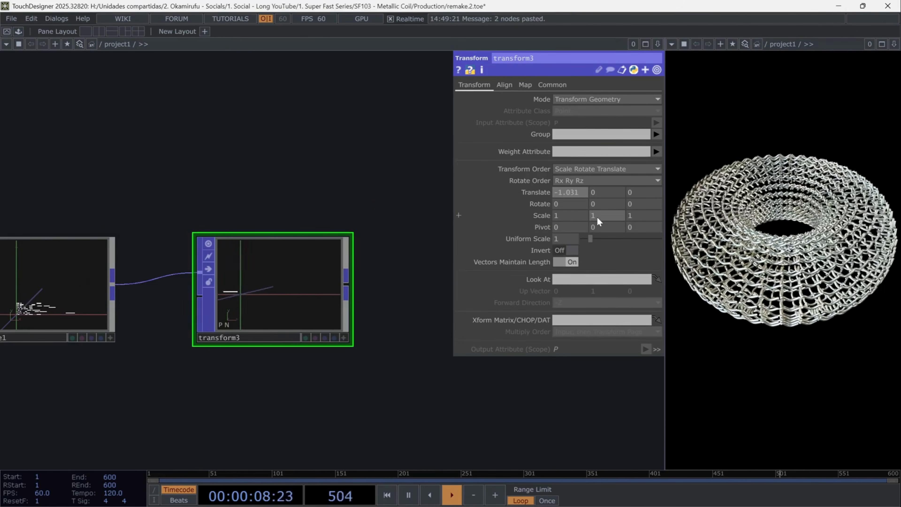
{"action": "type", "text": "31"}
{"action": "key", "text": "Tab"}
{"action": "type", "text": "-"}
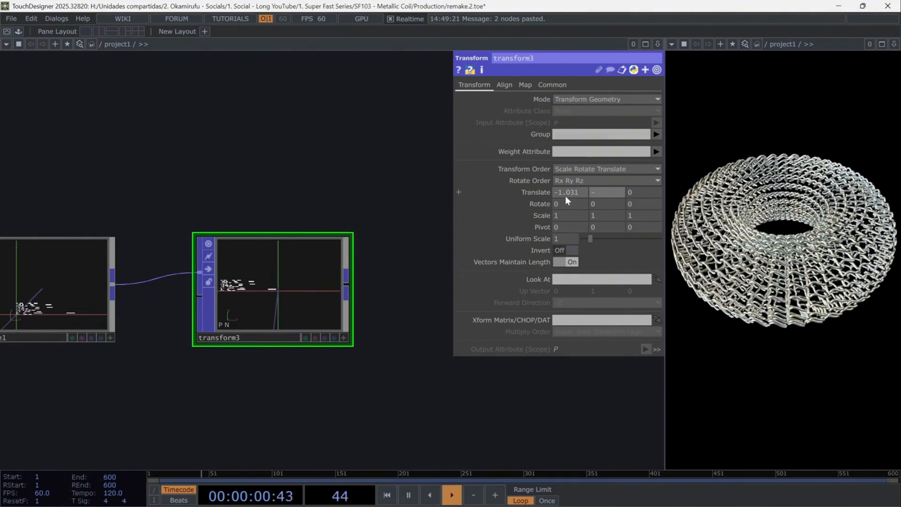
{"action": "type", "text": "2.076"}
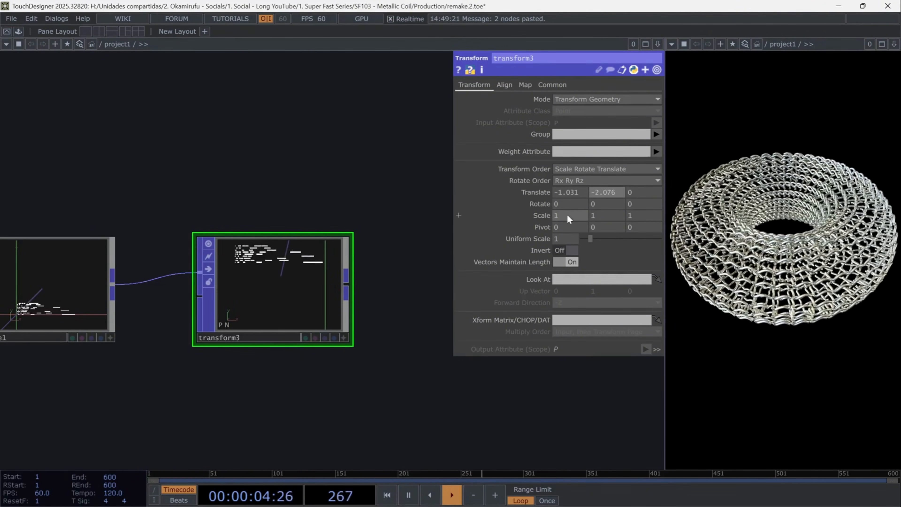
{"action": "left_click", "coordinate": [564, 238]}
{"action": "type", "text": "2"}
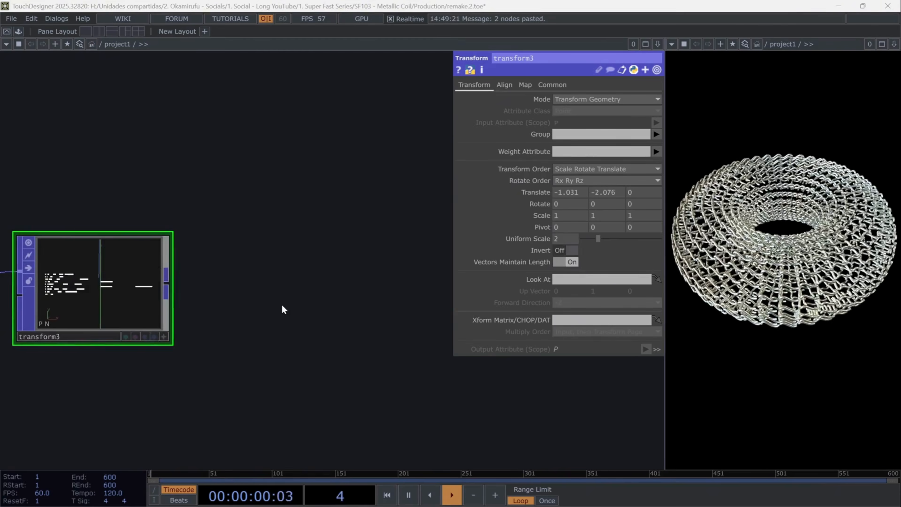
- Add a Render Simple TOP after transform3 with transform3 as its POP
{"action": "key", "text": "Tab"}
{"action": "type", "text": "ren"}
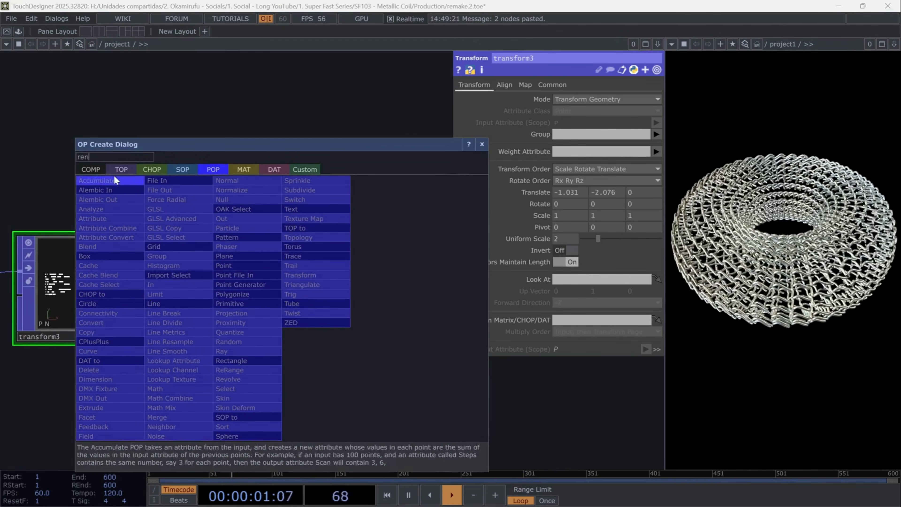
{"action": "left_click", "coordinate": [122, 170]}
{"action": "left_click", "coordinate": [307, 341]}
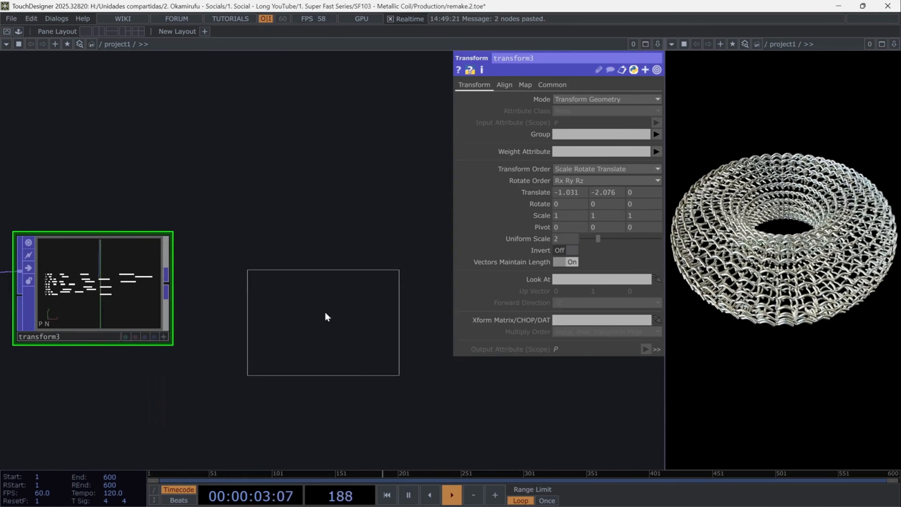
{"action": "left_click", "coordinate": [323, 331]}
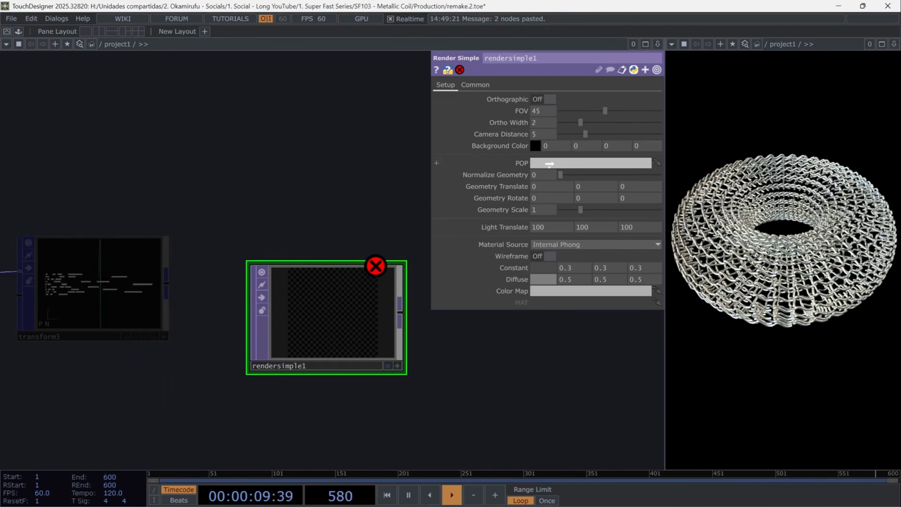
{"action": "left_click_drag", "start_coordinate": [549, 163], "coordinate": [549, 164]}
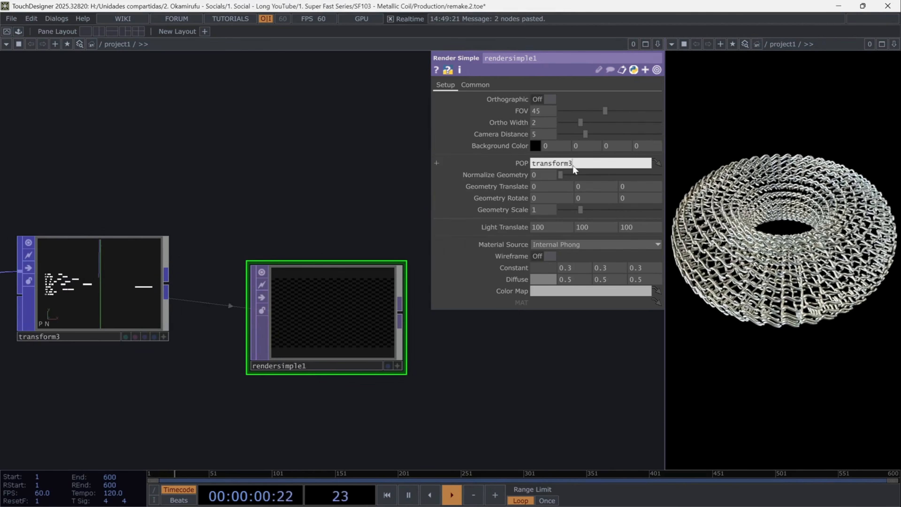
- Set rendersimple1's Constant color to white
{"action": "left_click", "coordinate": [544, 267]}
{"action": "left_click", "coordinate": [609, 242]}
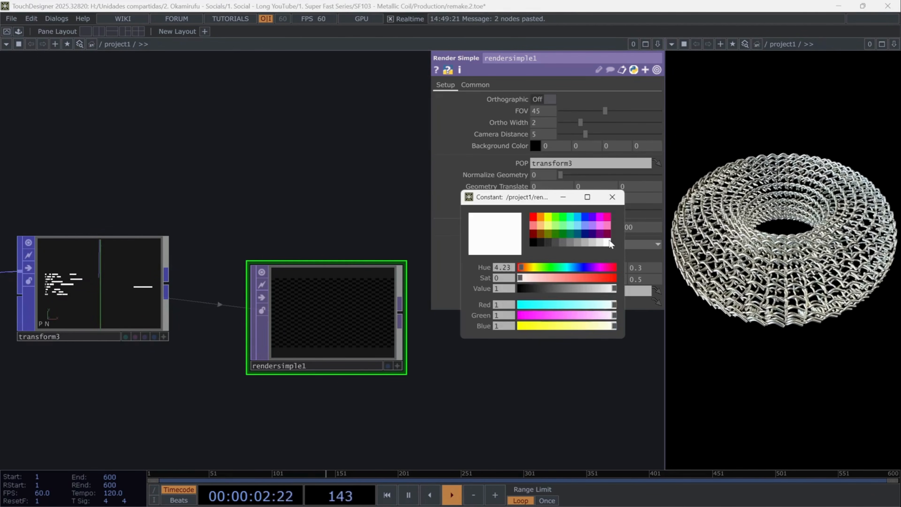
{"action": "left_click", "coordinate": [614, 196]}
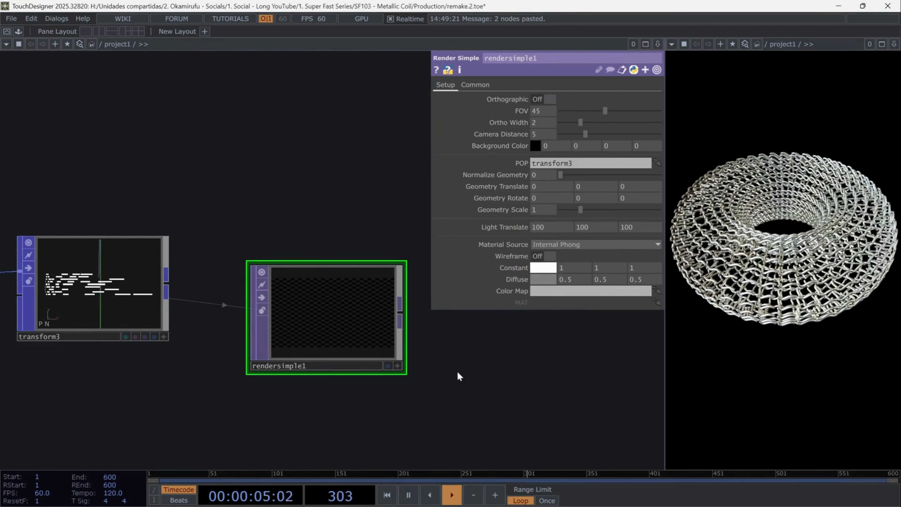
- Set rendersimple1's resolution to 720 by 1280
{"action": "left_click", "coordinate": [475, 85]}
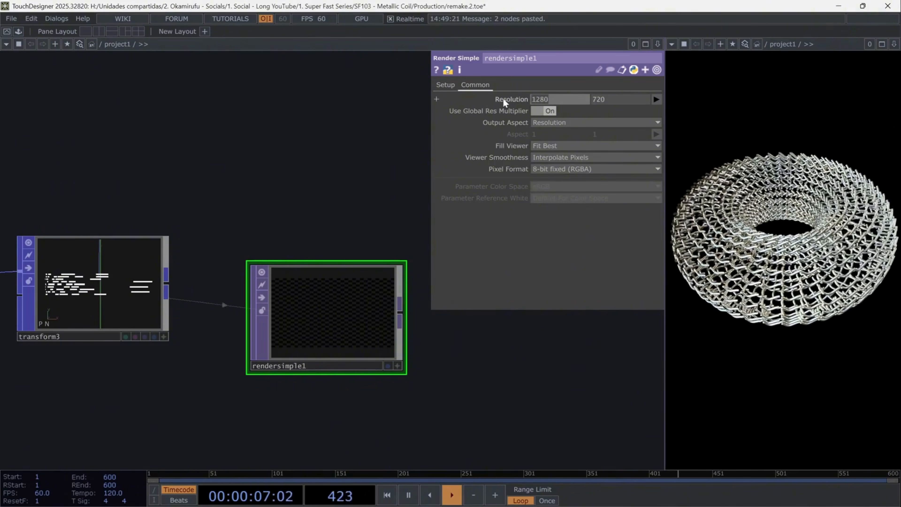
{"action": "type", "text": "72"}
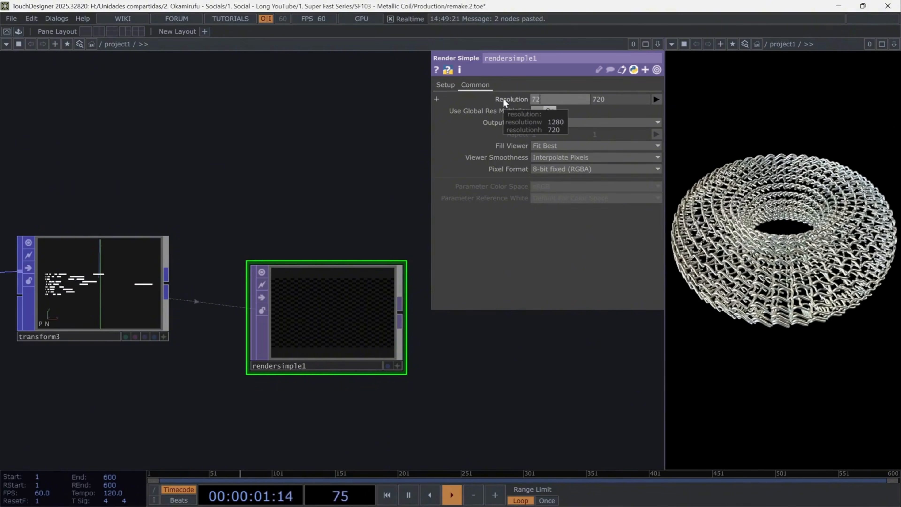
{"action": "type", "text": "0"}
{"action": "key", "text": "Tab"}
{"action": "type", "text": "1280"}
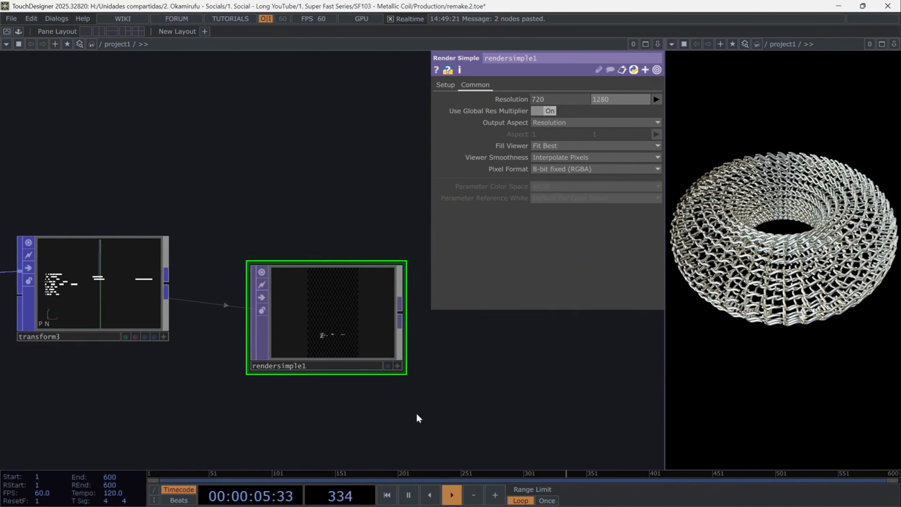
- Move rendersimple1 away from transform3 toward the existing render network around select3 and geo2
{"action": "scroll", "coordinate": [598, 384], "scroll_direction": "down", "scroll_amount": 3}
{"action": "left_click_drag", "start_coordinate": [598, 384], "coordinate": [207, 328]}
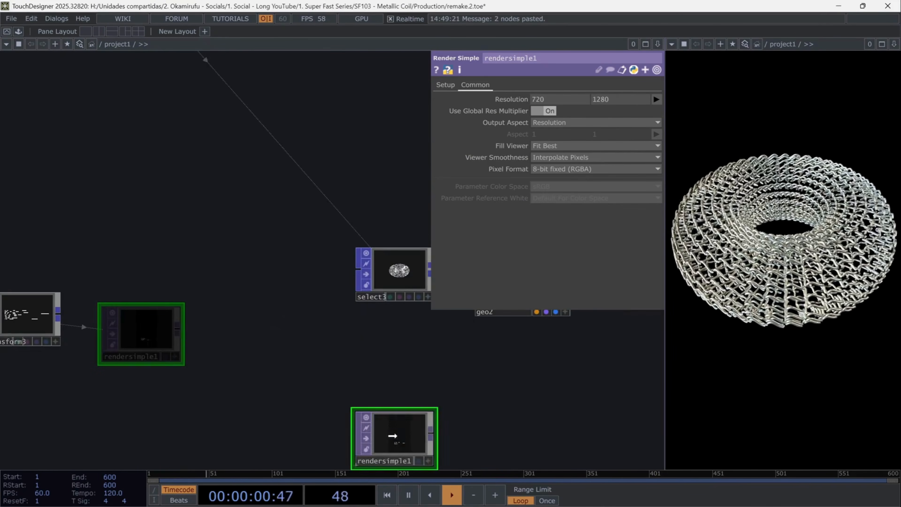
{"action": "scroll", "coordinate": [566, 387], "scroll_direction": "down", "scroll_amount": 3}
{"action": "left_click_drag", "start_coordinate": [551, 355], "coordinate": [231, 381]}
- Review the settings of environment1, its moviefilein1 environment map, light1 and light2
{"action": "scroll", "coordinate": [237, 85], "scroll_direction": "up", "scroll_amount": 3}
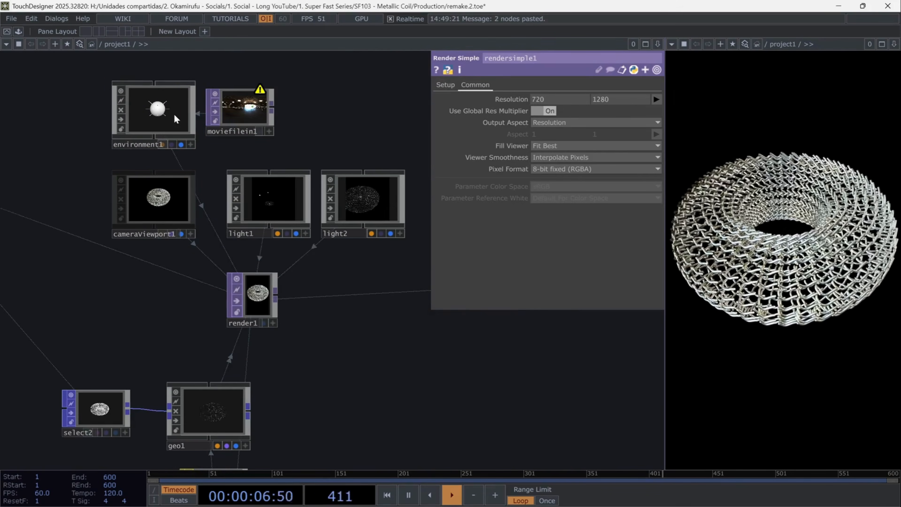
{"action": "left_click", "coordinate": [158, 110]}
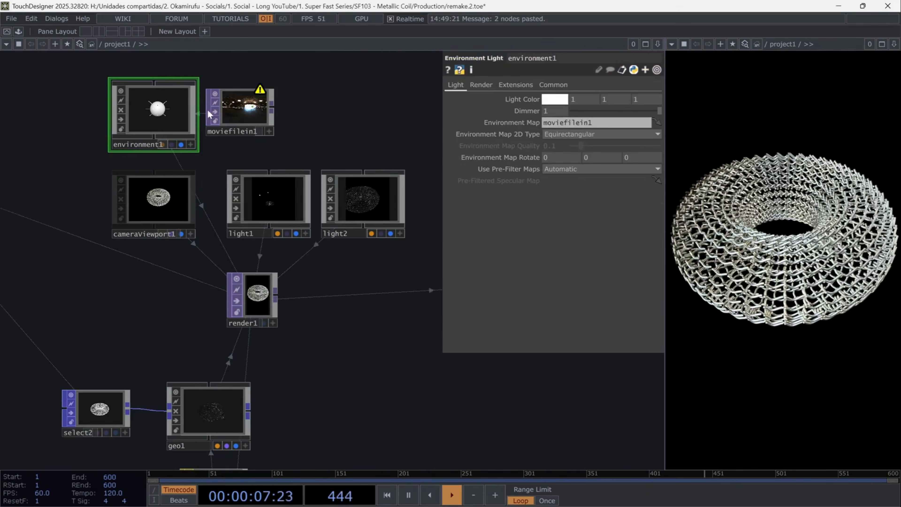
{"action": "left_click", "coordinate": [249, 108]}
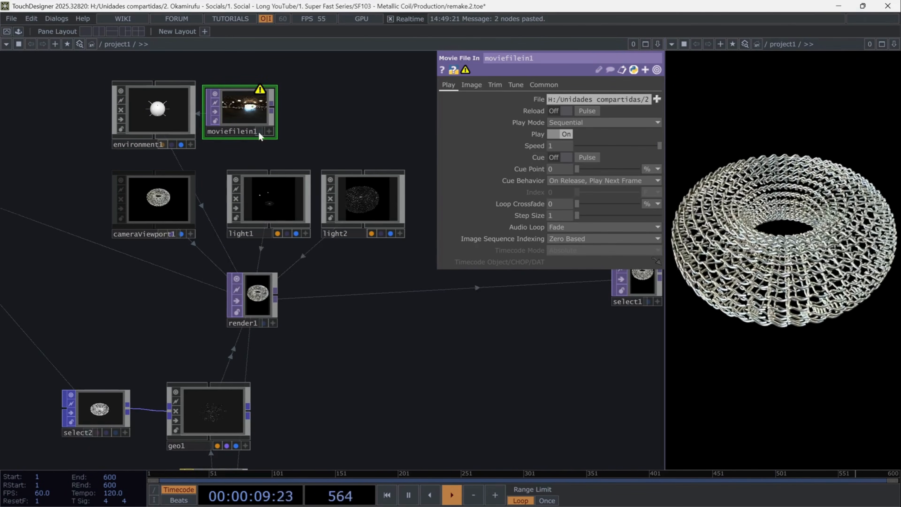
{"action": "left_click", "coordinate": [269, 199]}
{"action": "left_click", "coordinate": [358, 199]}
{"action": "scroll", "coordinate": [359, 200], "scroll_direction": "up", "scroll_amount": 4}
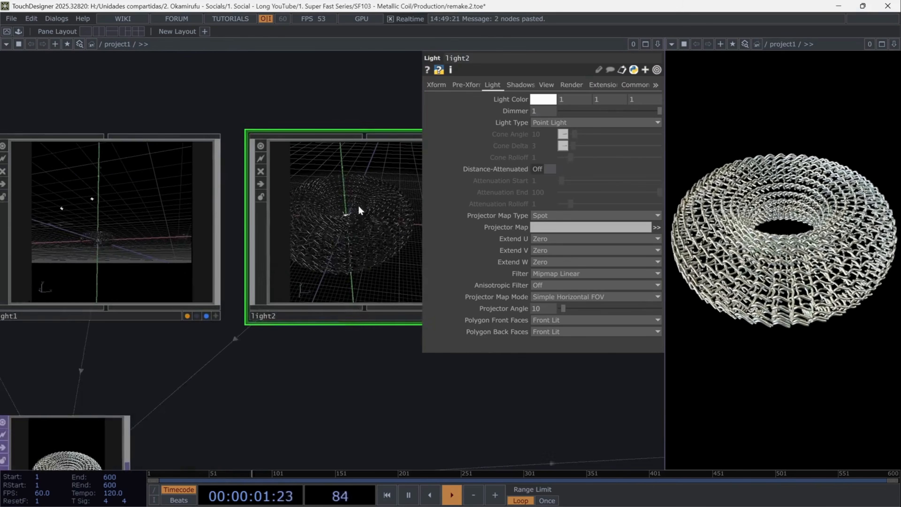
- Examine render1's camera, geometry, lights and background settings
{"action": "scroll", "coordinate": [327, 378], "scroll_direction": "down", "scroll_amount": 2}
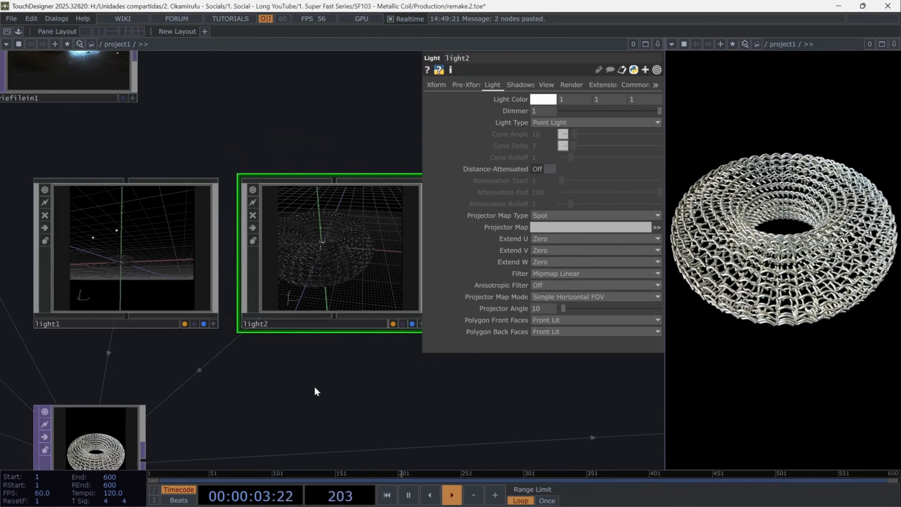
{"action": "key", "text": "p"}
{"action": "left_click_drag", "start_coordinate": [363, 372], "coordinate": [567, 262]}
{"action": "left_click", "coordinate": [165, 164]}
{"action": "left_click_drag", "start_coordinate": [168, 242], "coordinate": [174, 123]}
{"action": "left_click", "coordinate": [372, 215]}
{"action": "left_click_drag", "start_coordinate": [476, 281], "coordinate": [470, 278]}
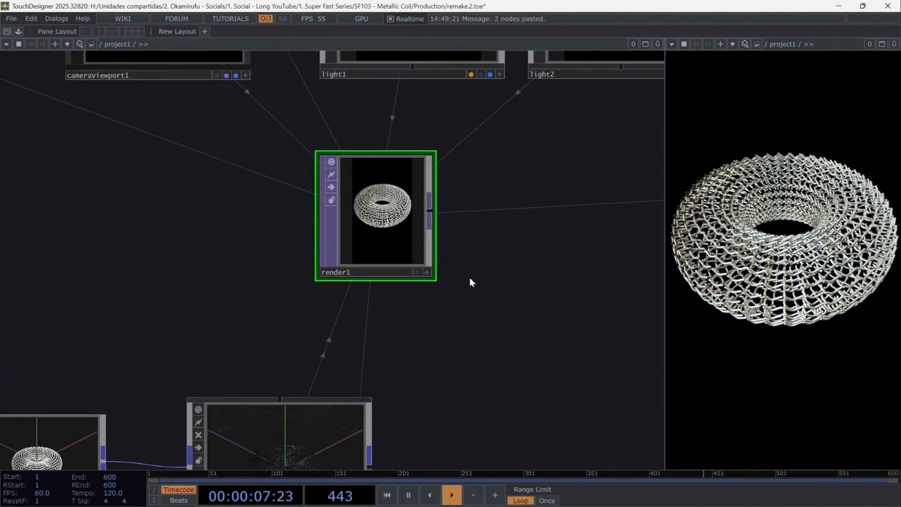
{"action": "key", "text": "p"}
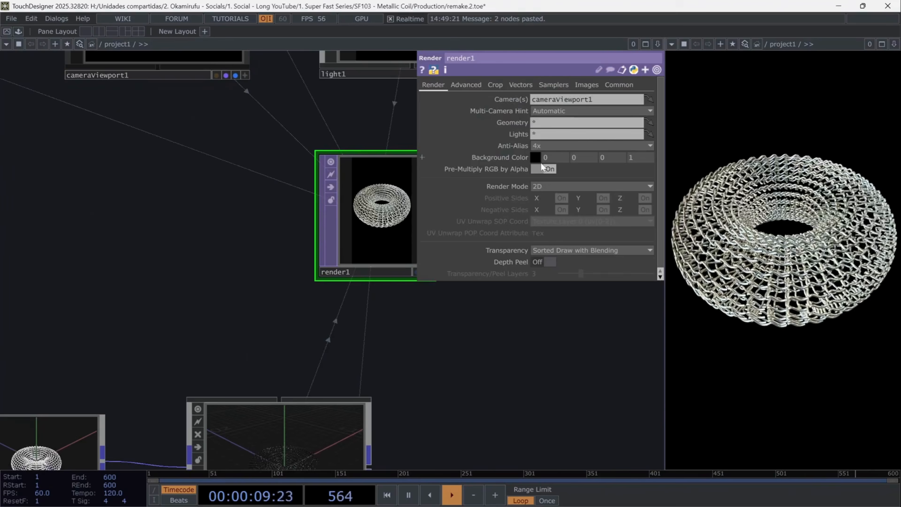
{"action": "key", "text": "p"}
- Insert a Blur TOP into the connection following select1
{"action": "left_click_drag", "start_coordinate": [429, 369], "coordinate": [295, 348]}
{"action": "scroll", "coordinate": [324, 366], "scroll_direction": "down", "scroll_amount": 4}
{"action": "left_click_drag", "start_coordinate": [602, 330], "coordinate": [279, 360]}
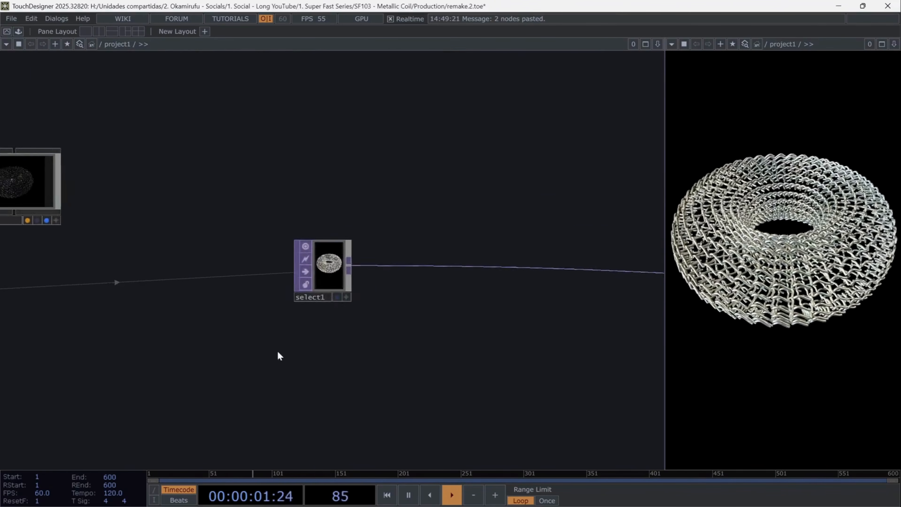
{"action": "scroll", "coordinate": [280, 335], "scroll_direction": "up", "scroll_amount": 4}
{"action": "left_click", "coordinate": [306, 195]}
{"action": "left_click_drag", "start_coordinate": [427, 328], "coordinate": [280, 376]}
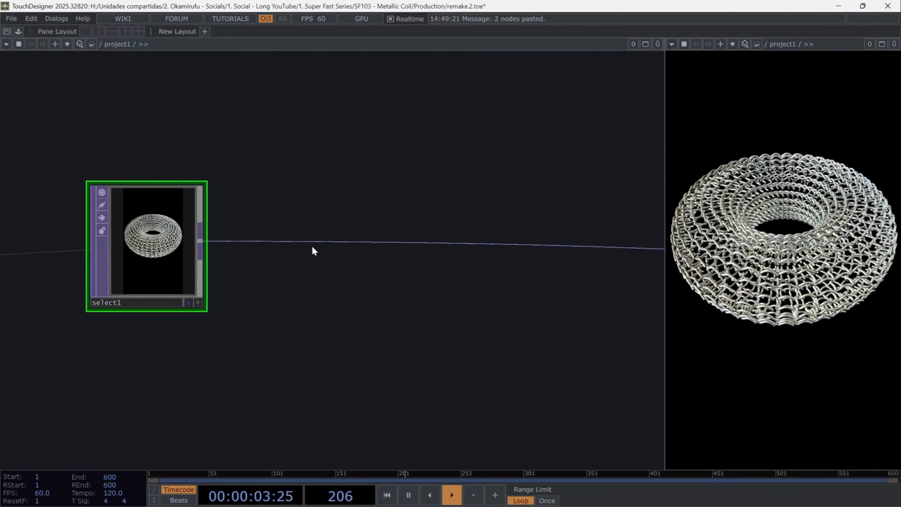
{"action": "right_click", "coordinate": [315, 243]}
{"action": "left_click", "coordinate": [332, 229]}
{"action": "type", "text": "blu"}
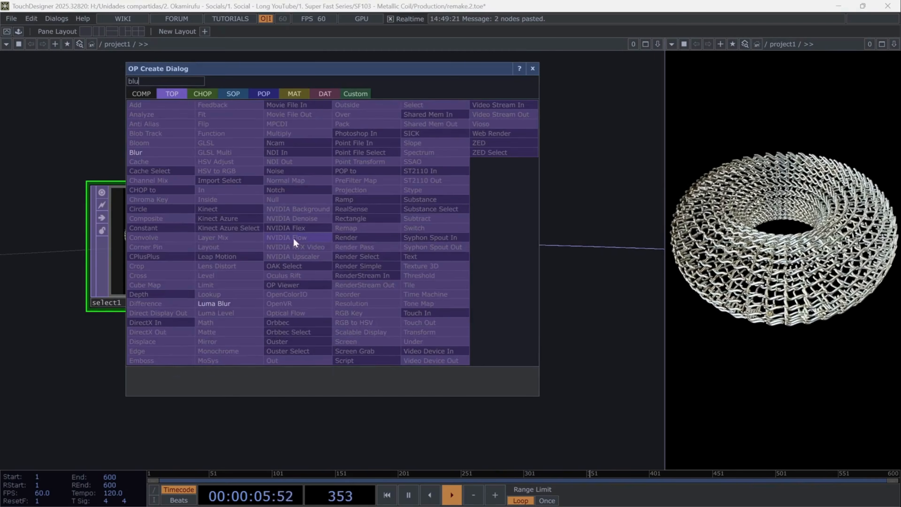
{"action": "left_click", "coordinate": [157, 151]}
{"action": "left_click", "coordinate": [371, 245]}
- Set blur1's Pre-Shrink to 2 and Filter Size to 24
{"action": "key", "text": "p"}
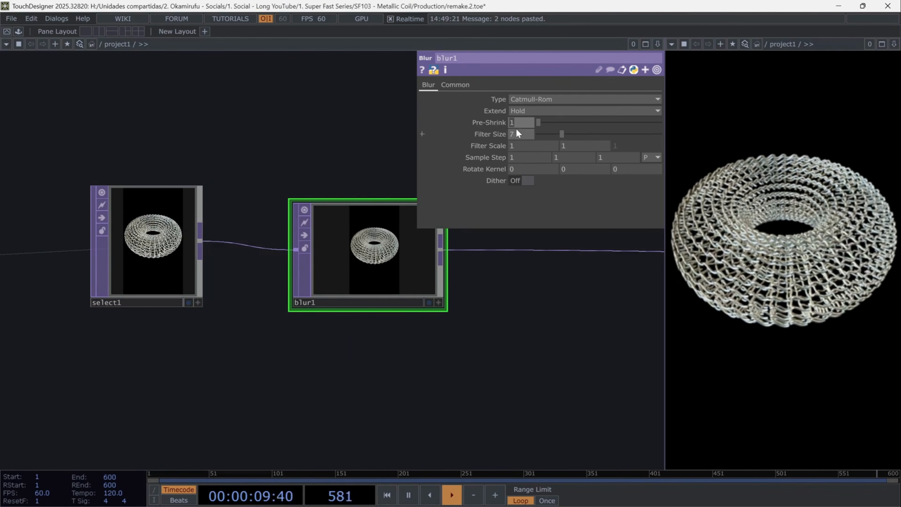
{"action": "type", "text": "2"}
{"action": "key", "text": "Tab"}
{"action": "type", "text": "24"}
{"action": "key", "text": "Return"}
- Insert a Composite TOP into the connection following blur1
{"action": "left_click_drag", "start_coordinate": [410, 348], "coordinate": [202, 339]}
{"action": "right_click", "coordinate": [333, 245]}
{"action": "left_click", "coordinate": [351, 228]}
{"action": "type", "text": "com"}
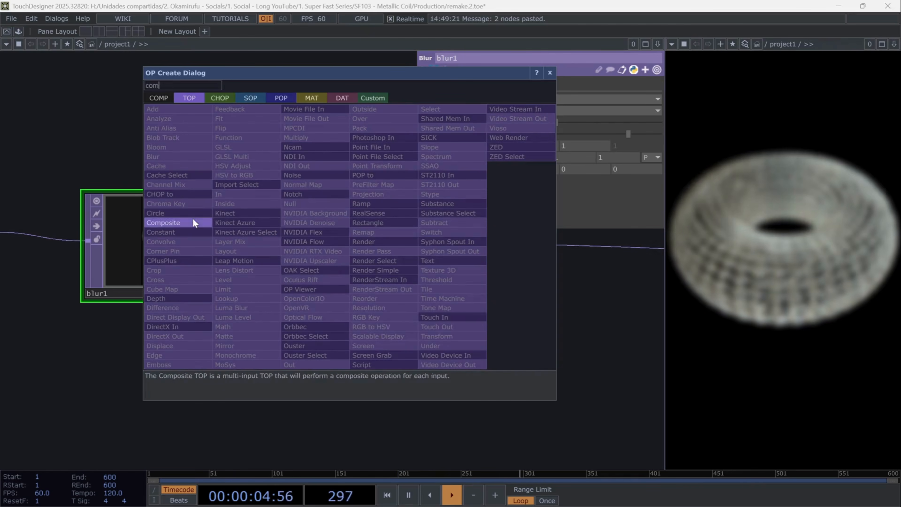
{"action": "left_click", "coordinate": [163, 222]}
{"action": "left_click", "coordinate": [442, 251]}
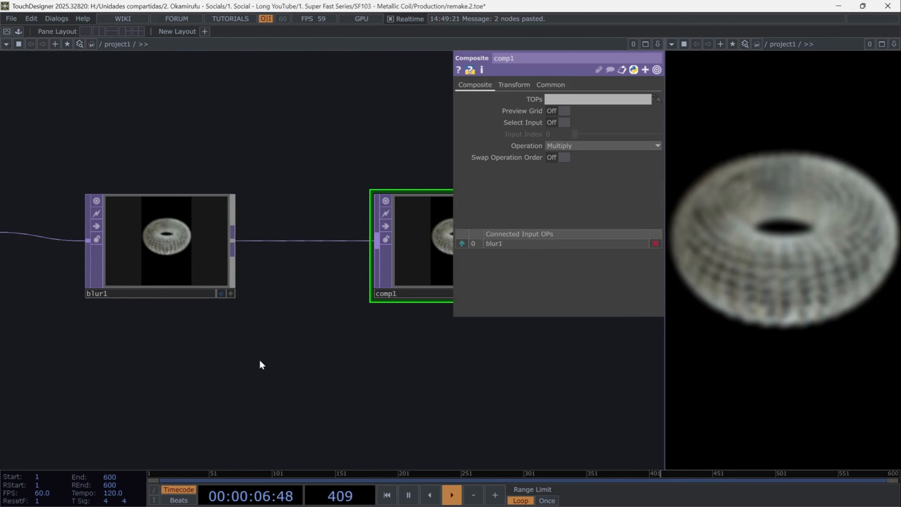
- Add a Rectangle TOP below blur1 and set its vertical size to 0.77
{"action": "key", "text": "Tab"}
{"action": "type", "text": "rect"}
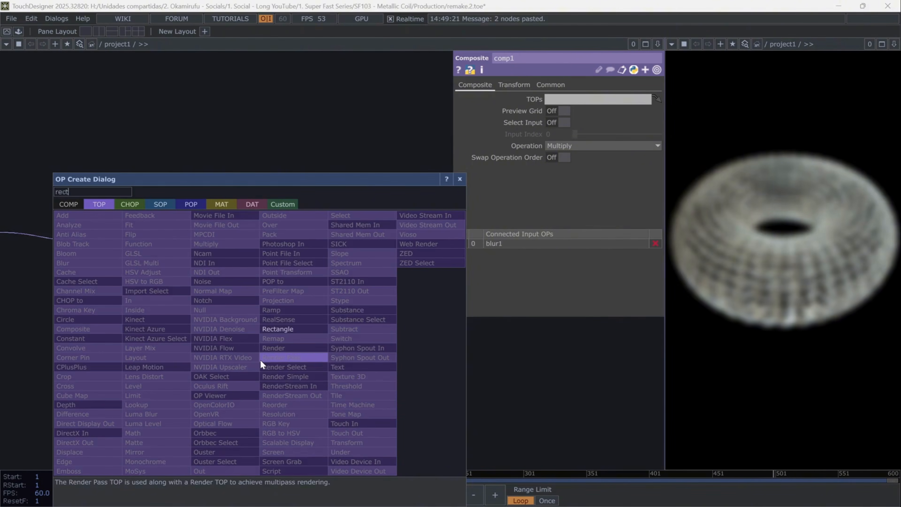
{"action": "left_click", "coordinate": [292, 329]}
{"action": "left_click", "coordinate": [138, 395]}
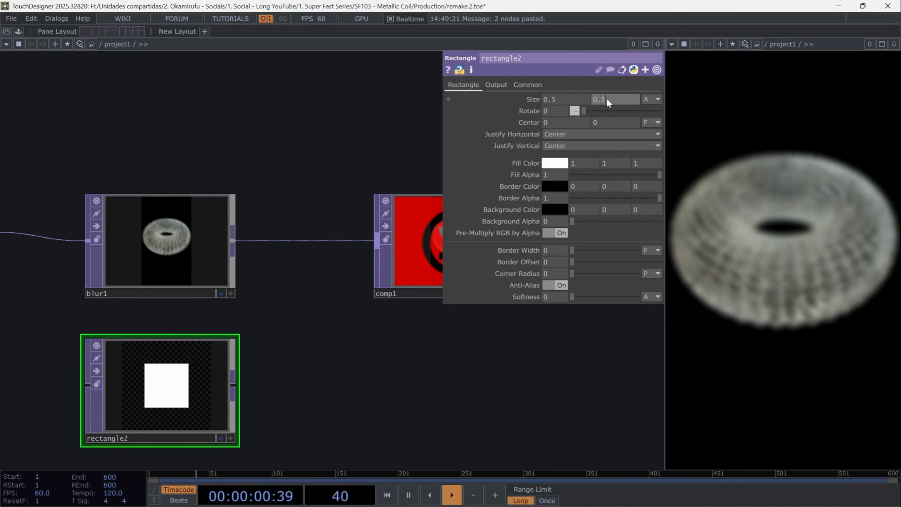
{"action": "key", "text": "Return"}
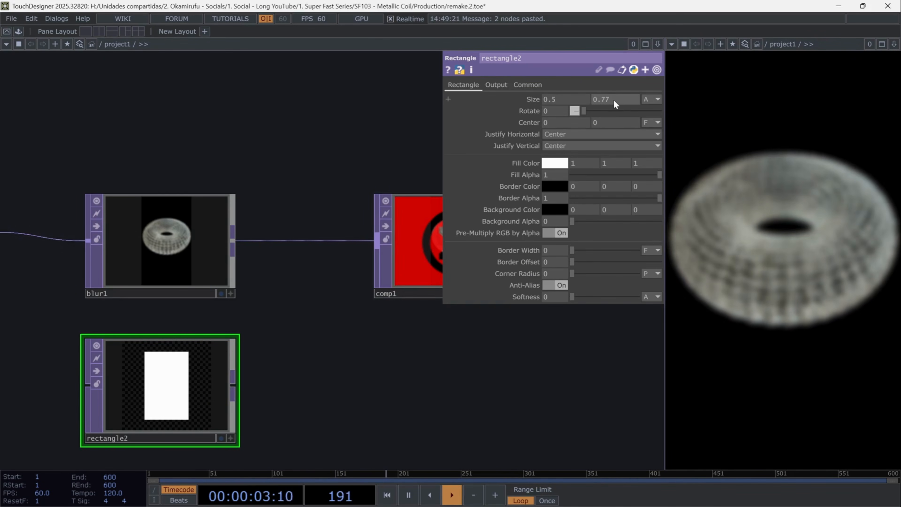
- Set rectangle2's resolution to 720 by 1280 and connect it to comp1 as the second input
{"action": "left_click", "coordinate": [518, 85]}
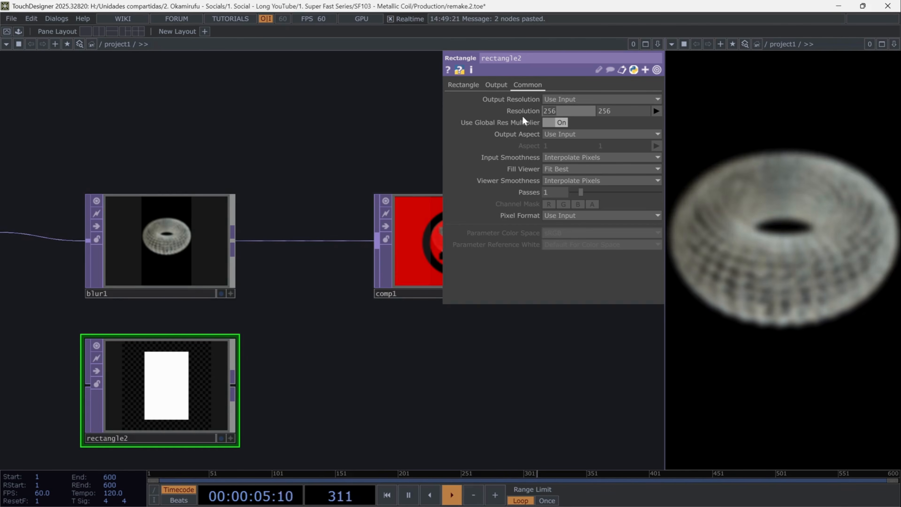
{"action": "type", "text": "720"}
{"action": "key", "text": "Tab"}
{"action": "type", "text": "12"}
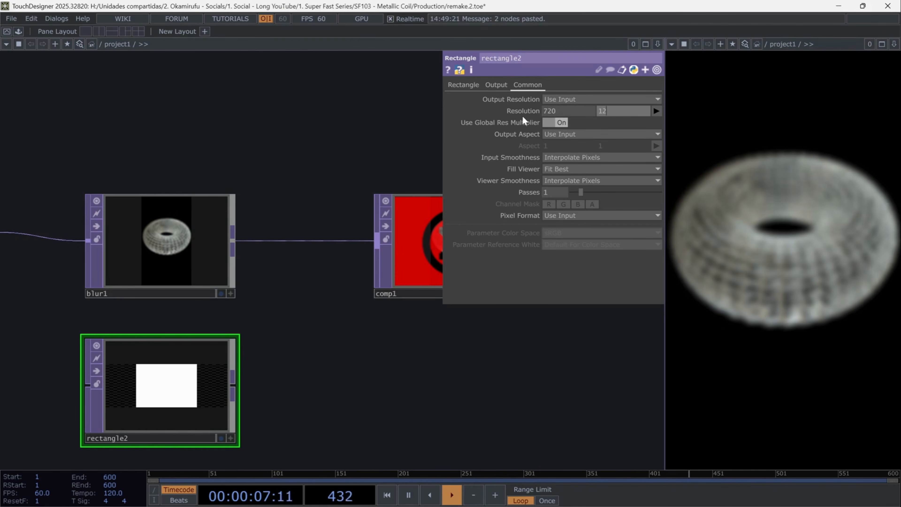
{"action": "type", "text": "80"}
{"action": "key", "text": "Return"}
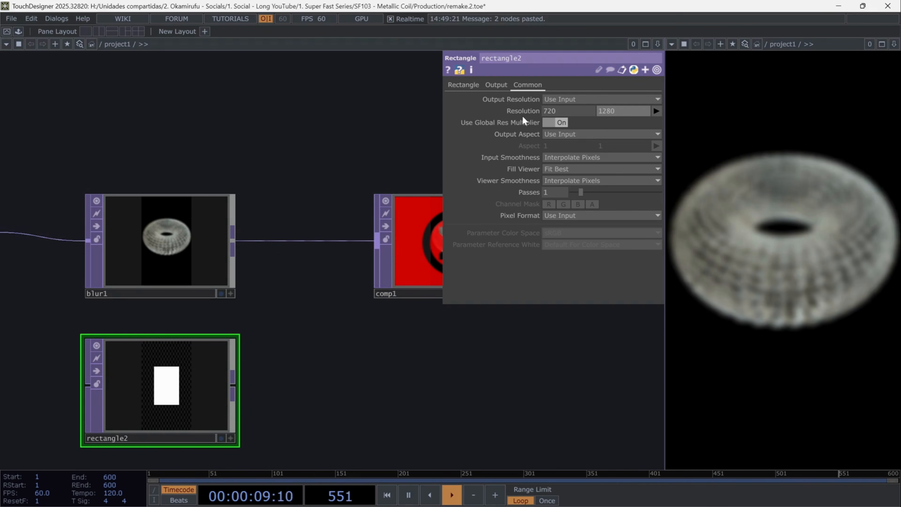
{"action": "left_click_drag", "start_coordinate": [233, 385], "coordinate": [365, 274]}
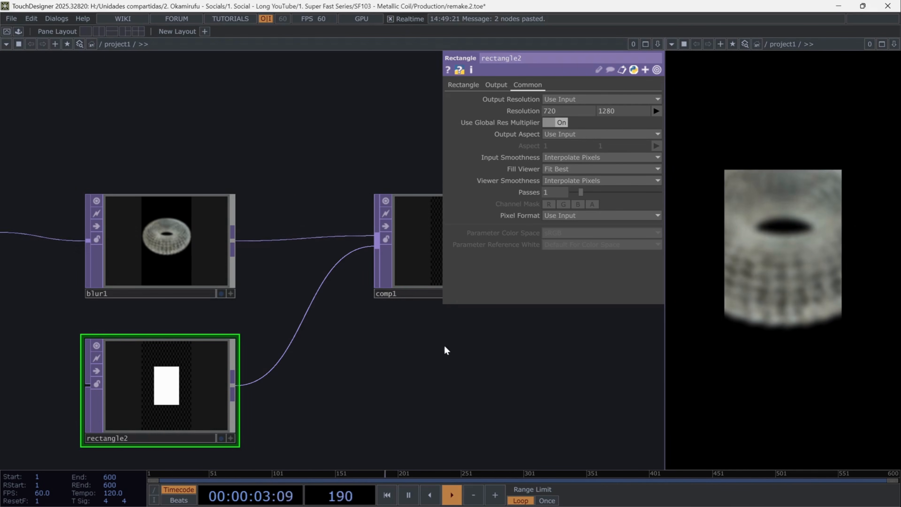
- Add another Rectangle TOP below comp1 and set its vertical size to 0.77
{"action": "left_click_drag", "start_coordinate": [447, 349], "coordinate": [306, 360]}
{"action": "left_click", "coordinate": [327, 265]}
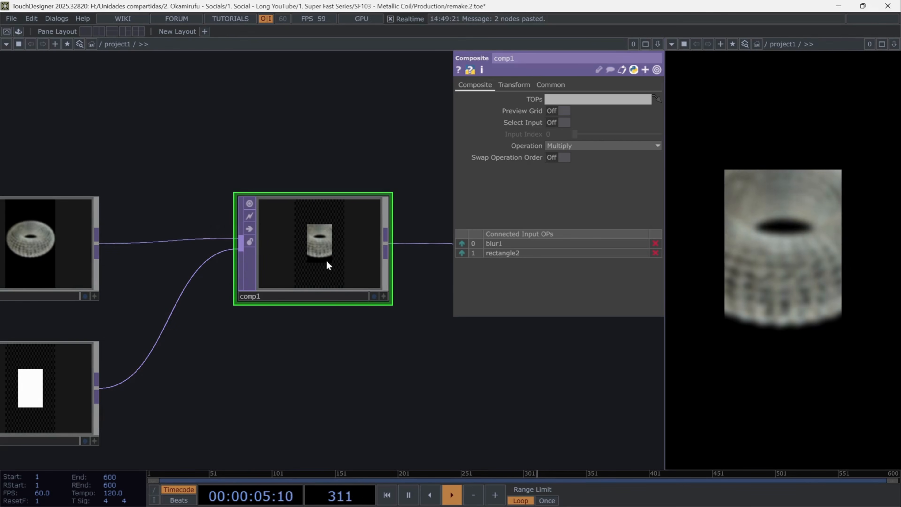
{"action": "key", "text": "Tab"}
{"action": "type", "text": "red"}
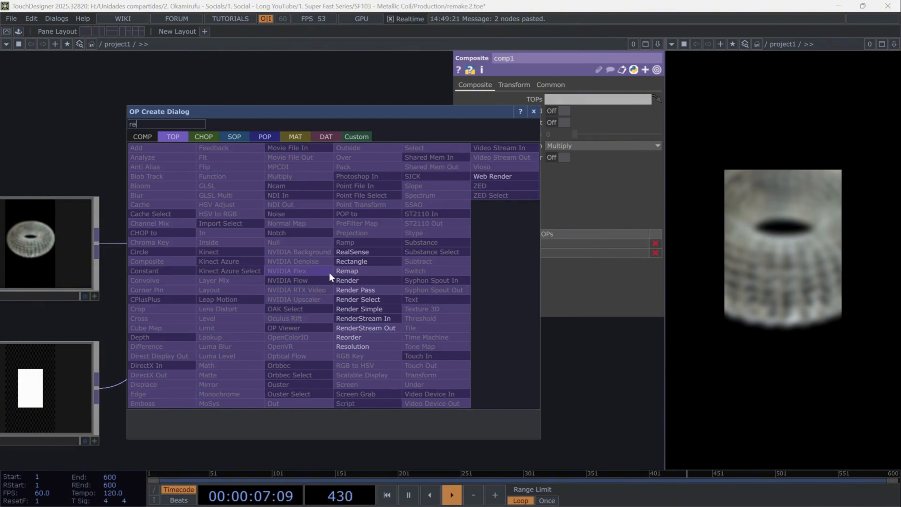
{"action": "left_click", "coordinate": [351, 262]}
{"action": "left_click", "coordinate": [308, 397]}
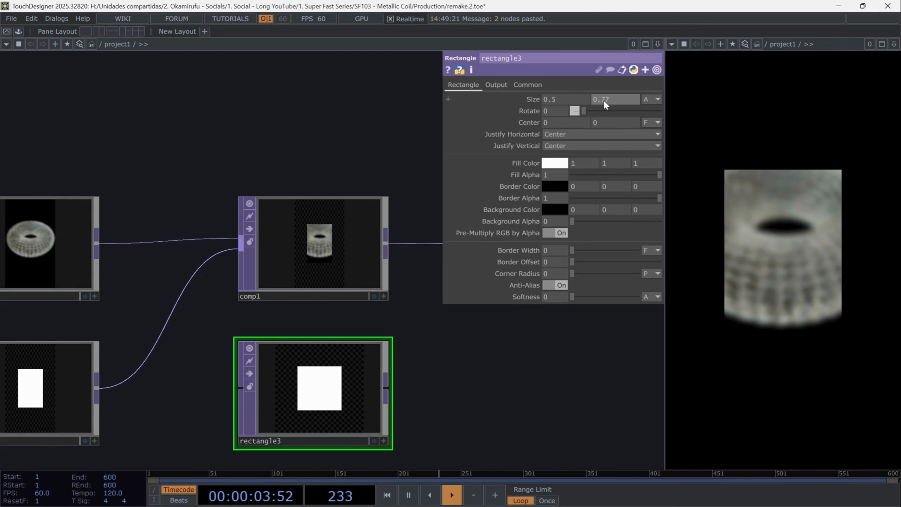
{"action": "key", "text": "Return"}
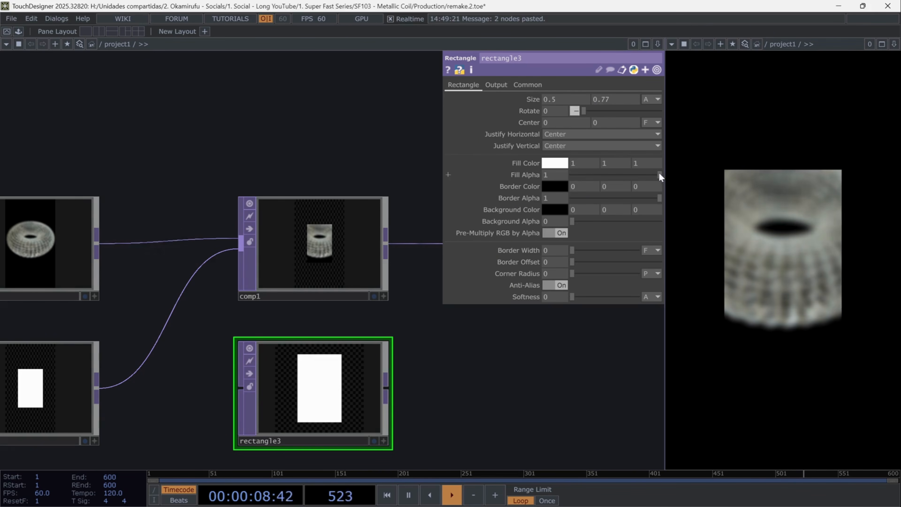
- Make rectangle3 outline-only with Fill Alpha 0, a white border color and a Border Width of 0.0033
{"action": "left_click_drag", "start_coordinate": [659, 175], "coordinate": [548, 175]}
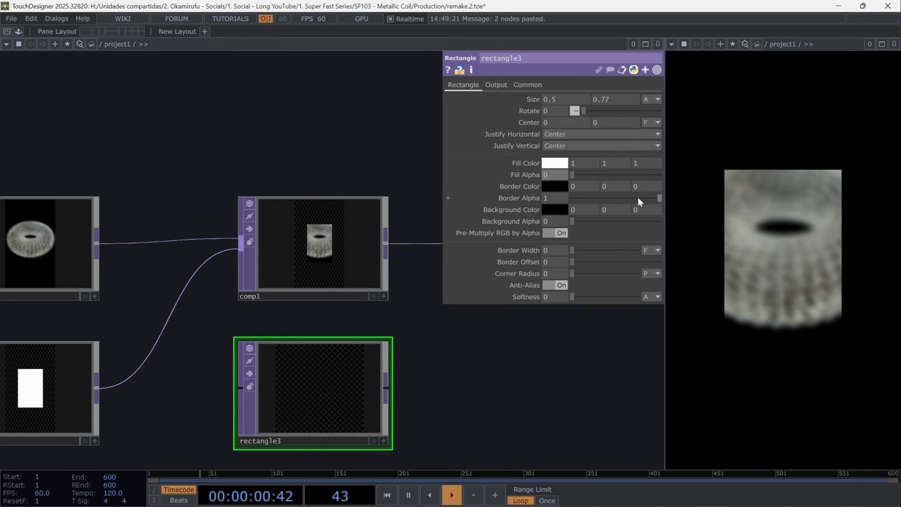
{"action": "left_click", "coordinate": [560, 185]}
{"action": "left_click", "coordinate": [606, 242]}
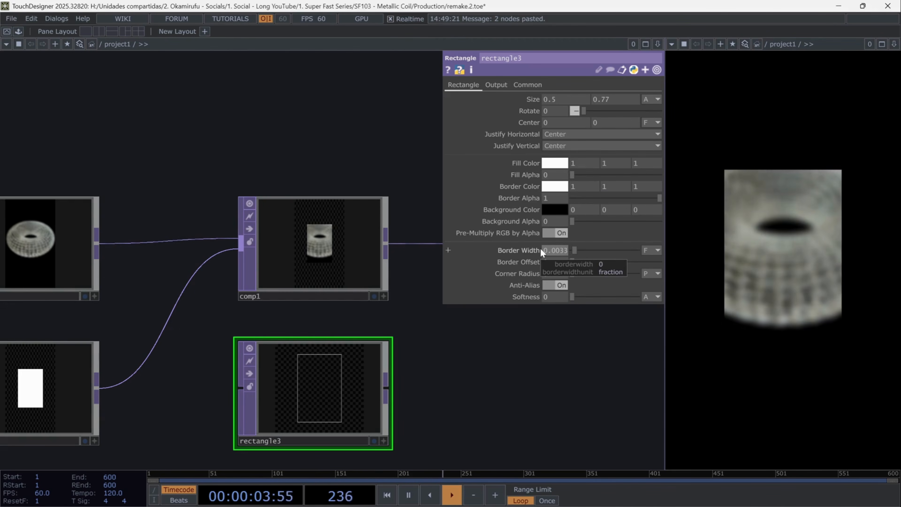
- Set rectangle3's resolution to 720 by 1280
{"action": "left_click", "coordinate": [517, 88]}
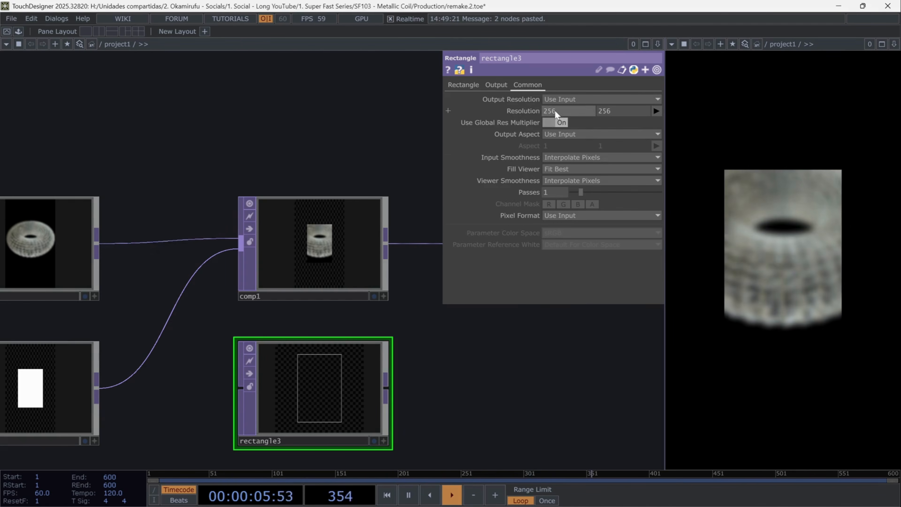
{"action": "key", "text": "Tab"}
{"action": "type", "text": "1280"}
{"action": "key", "text": "Return"}
- Insert a second Composite TOP into the connection following comp1
{"action": "left_click_drag", "start_coordinate": [488, 374], "coordinate": [334, 341]}
{"action": "right_click", "coordinate": [347, 213]}
{"action": "left_click", "coordinate": [371, 201]}
{"action": "type", "text": "comp"}
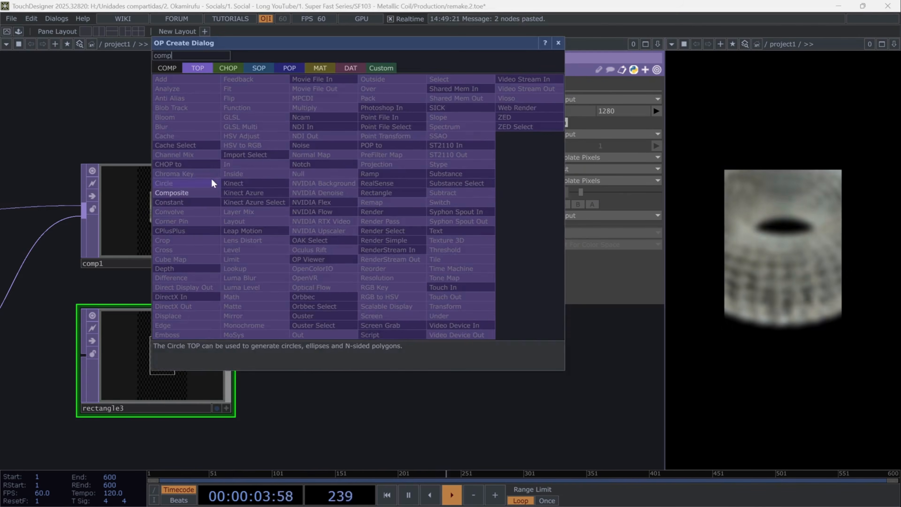
{"action": "left_click", "coordinate": [201, 193]}
{"action": "left_click", "coordinate": [381, 218]}
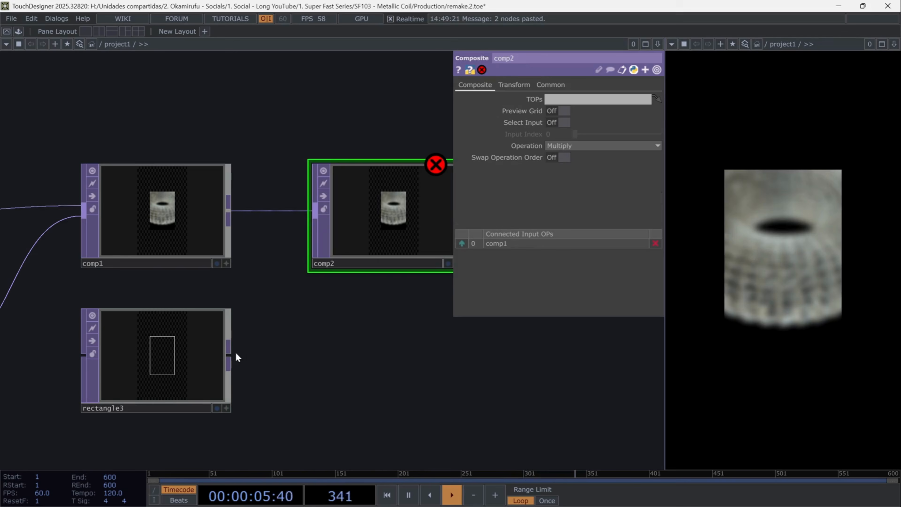
- Connect rectangle3 to comp2 as the second input and set comp2's operation to Add
{"action": "left_click_drag", "start_coordinate": [297, 256], "coordinate": [373, 215]}
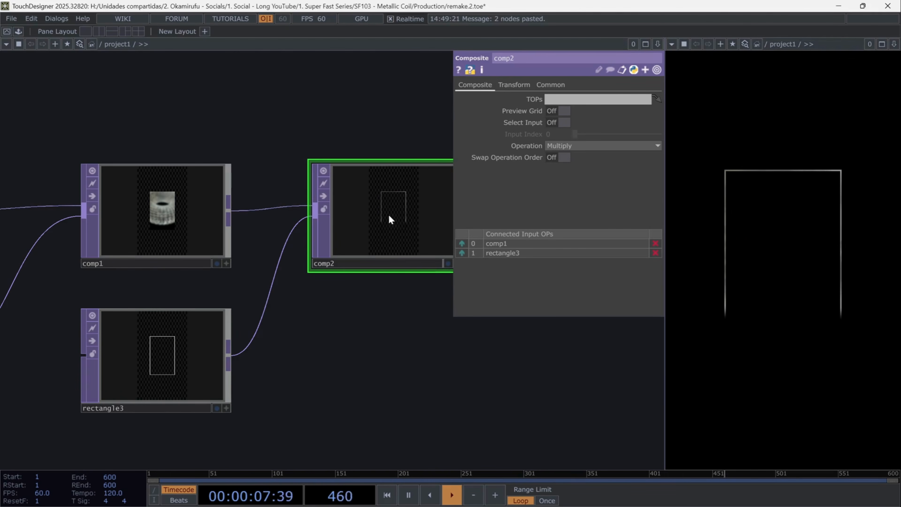
{"action": "left_click", "coordinate": [561, 146]}
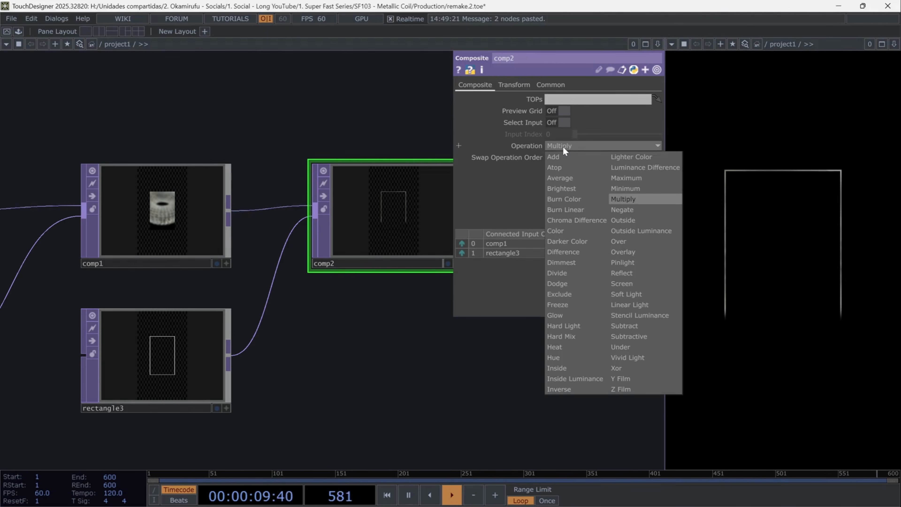
{"action": "left_click", "coordinate": [563, 154]}
- Insert a Level TOP between comp2 and out1
{"action": "scroll", "coordinate": [422, 360], "scroll_direction": "down", "scroll_amount": 1}
{"action": "middle_click_drag", "start_coordinate": [422, 360], "coordinate": [418, 402]}
{"action": "left_click_drag", "start_coordinate": [418, 402], "coordinate": [214, 376]}
{"action": "right_click", "coordinate": [331, 249]}
{"action": "left_click", "coordinate": [340, 241]}
{"action": "type", "text": "level"}
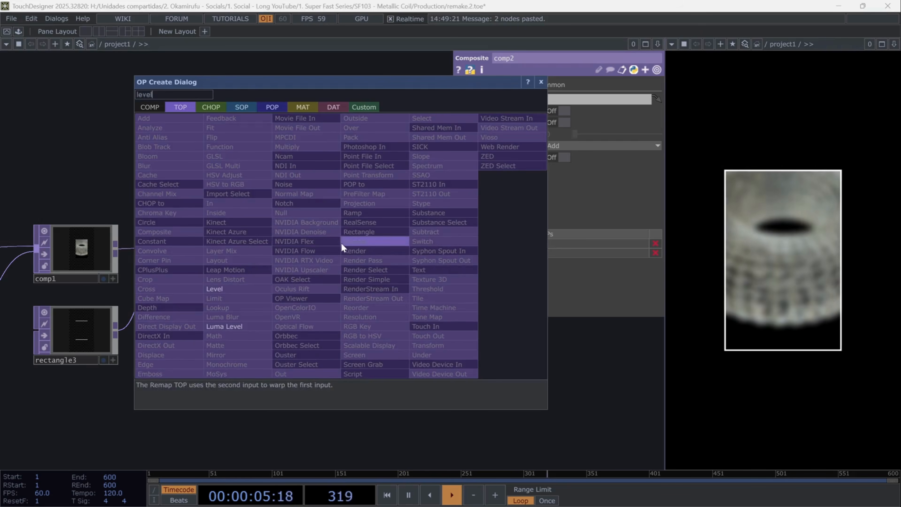
{"action": "left_click", "coordinate": [235, 288]}
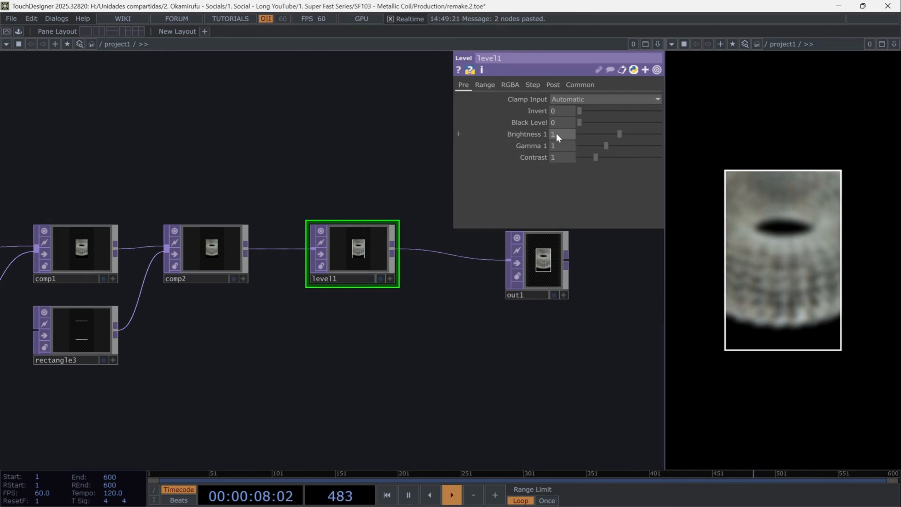
- Set level1's Brightness 1 to 1.55
{"action": "left_click", "coordinate": [553, 135]}
{"action": "type", "text": "1.55"}
{"action": "key", "text": "Return"}
- Move out1 farther from level1 and insert a Composite TOP between them
{"action": "left_click_drag", "start_coordinate": [559, 263], "coordinate": [640, 247]}
{"action": "right_click", "coordinate": [444, 248]}
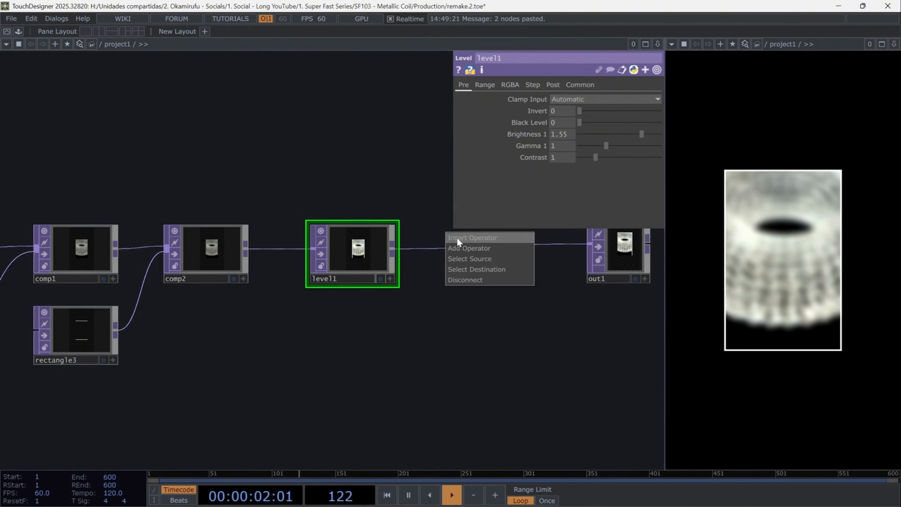
{"action": "left_click", "coordinate": [456, 237]}
{"action": "type", "text": "comp"}
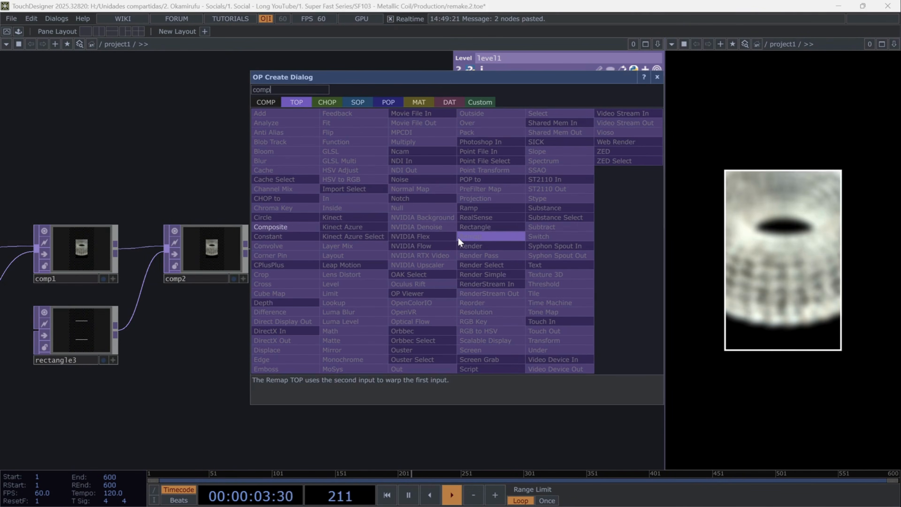
{"action": "left_click", "coordinate": [285, 228]}
{"action": "left_click", "coordinate": [479, 250]}
- Add a Select TOP below level1 and make it reference render1
{"action": "key", "text": "Tab"}
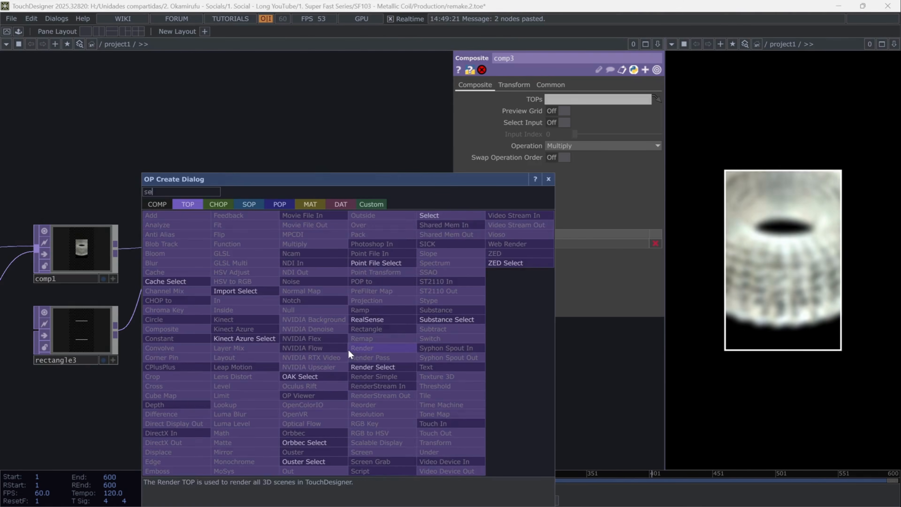
{"action": "left_click", "coordinate": [449, 222]}
{"action": "left_click", "coordinate": [355, 340]}
{"action": "middle_click_drag", "start_coordinate": [497, 384], "coordinate": [371, 395]}
{"action": "left_click_drag", "start_coordinate": [170, 338], "coordinate": [423, 317]}
{"action": "left_click_drag", "start_coordinate": [149, 302], "coordinate": [599, 100]}
- Connect select4 to comp3's second input and set comp3's Operation to Over
{"action": "left_click_drag", "start_coordinate": [526, 390], "coordinate": [191, 411]}
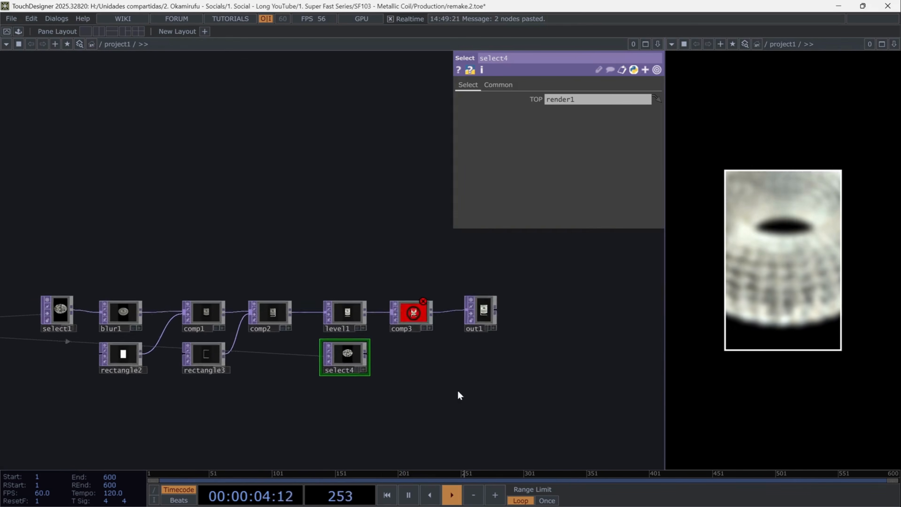
{"action": "scroll", "coordinate": [481, 357], "scroll_direction": "up", "scroll_amount": 4}
{"action": "left_click_drag", "start_coordinate": [258, 352], "coordinate": [301, 296]}
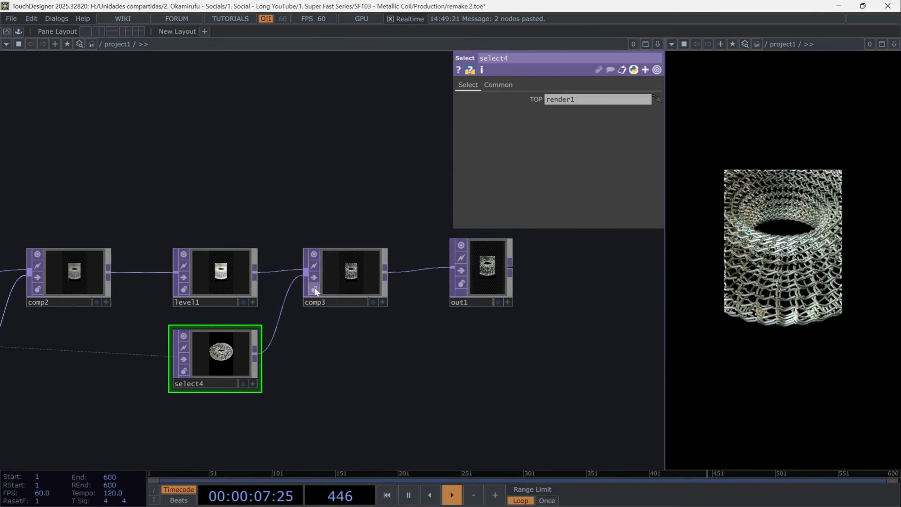
{"action": "left_click", "coordinate": [352, 273]}
{"action": "left_click", "coordinate": [584, 146]}
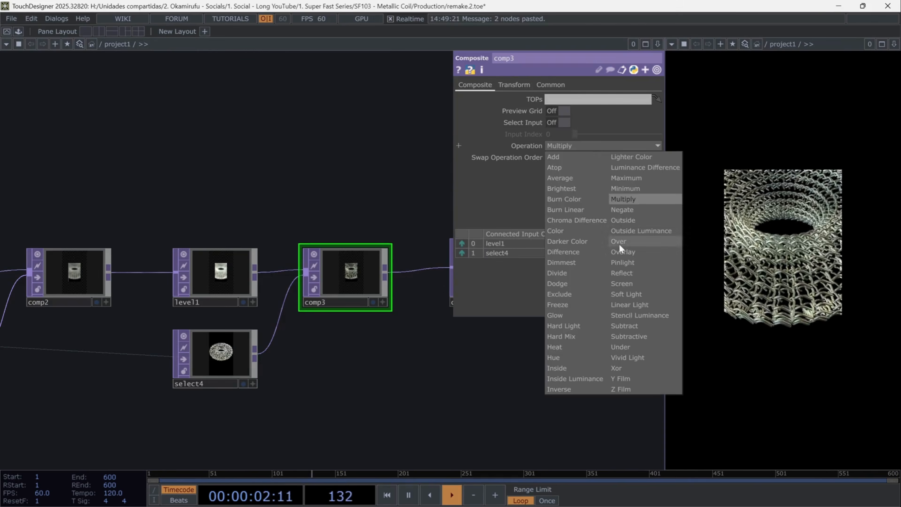
{"action": "left_click", "coordinate": [619, 244]}
- Move out1 farther from comp3 and insert a Composite TOP between them
{"action": "left_click_drag", "start_coordinate": [427, 337], "coordinate": [244, 338]}
{"action": "left_click_drag", "start_coordinate": [326, 267], "coordinate": [455, 266]}
{"action": "right_click", "coordinate": [276, 272]}
{"action": "left_click", "coordinate": [290, 259]}
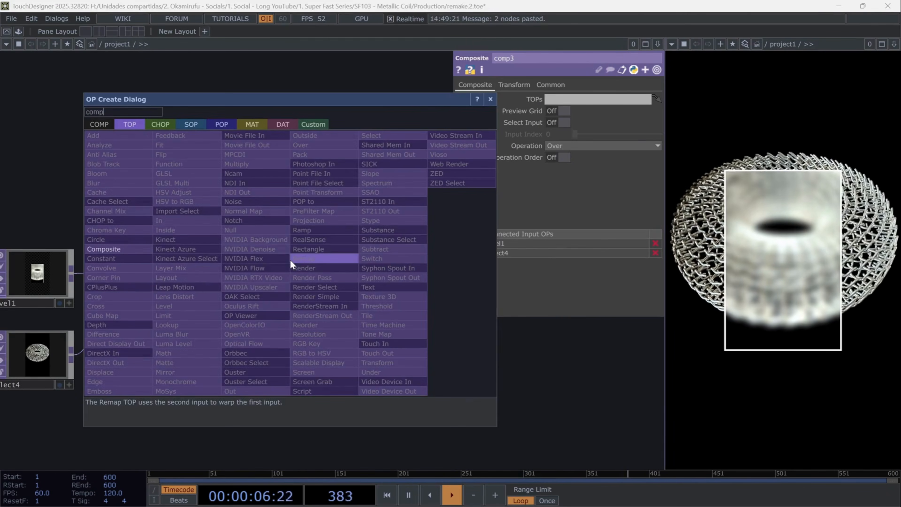
{"action": "left_click", "coordinate": [103, 249]}
{"action": "left_click", "coordinate": [323, 279]}
- Add a Select TOP below the wire between comp3 and comp4 and make it reference rendersimple1
{"action": "left_click_drag", "start_coordinate": [198, 373], "coordinate": [229, 365]}
{"action": "key", "text": "Tab"}
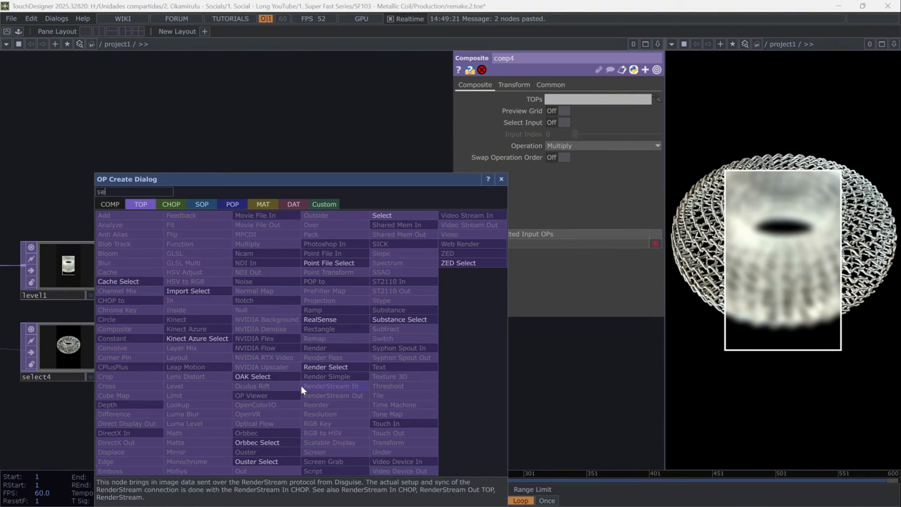
{"action": "left_click", "coordinate": [407, 210]}
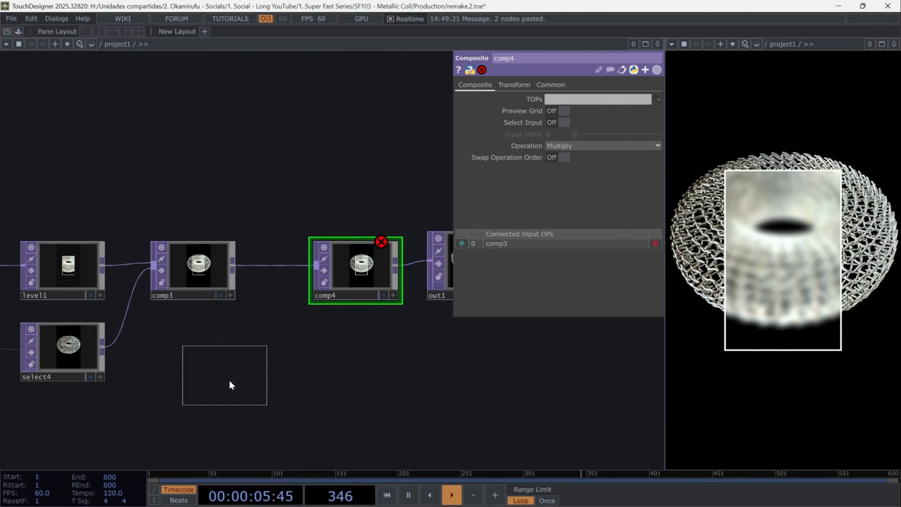
{"action": "left_click", "coordinate": [229, 380]}
{"action": "scroll", "coordinate": [467, 387], "scroll_direction": "down", "scroll_amount": 3}
{"action": "left_click_drag", "start_coordinate": [216, 440], "coordinate": [294, 373]}
{"action": "scroll", "coordinate": [294, 373], "scroll_direction": "down", "scroll_amount": 2}
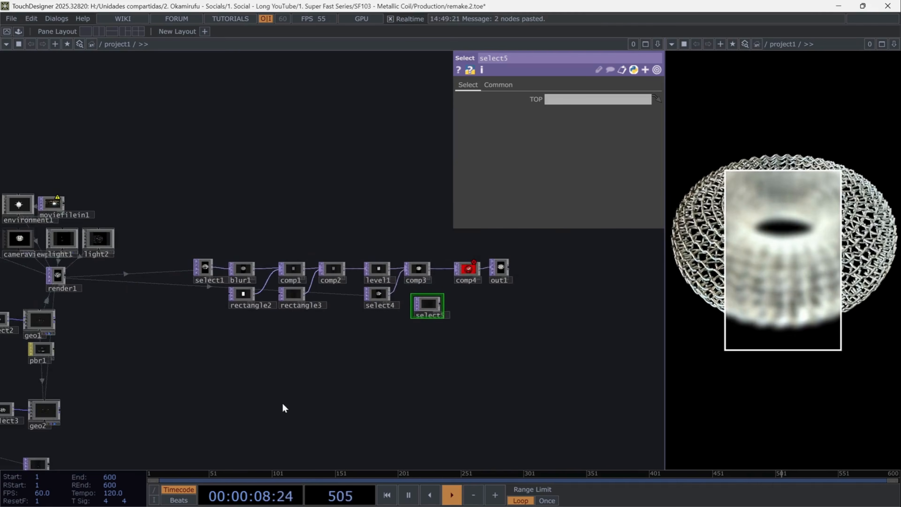
{"action": "left_click_drag", "start_coordinate": [580, 88], "coordinate": [583, 99]}
- Connect select5 to comp4's second input and set comp4's Operation to Add
{"action": "scroll", "coordinate": [613, 249], "scroll_direction": "up", "scroll_amount": 5}
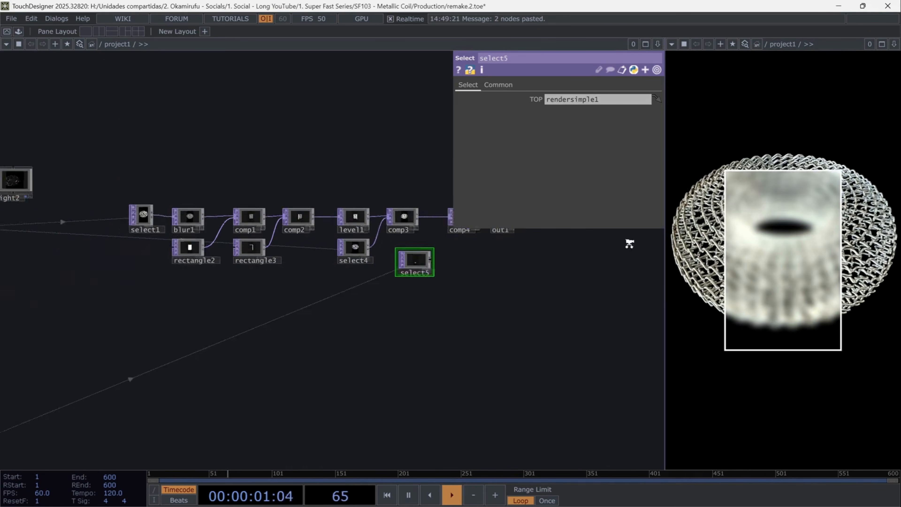
{"action": "left_click_drag", "start_coordinate": [236, 325], "coordinate": [283, 234]}
{"action": "left_click", "coordinate": [322, 218]}
{"action": "left_click", "coordinate": [555, 160]}
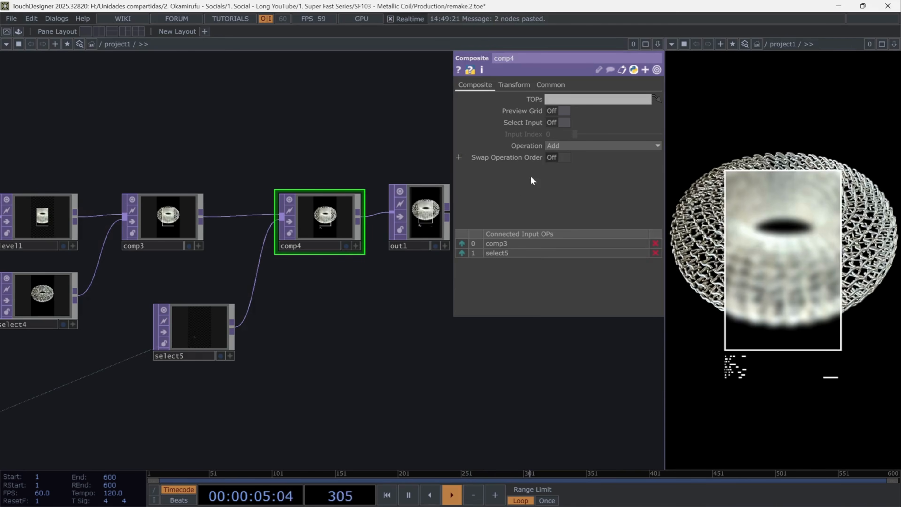
{"action": "left_click_drag", "start_coordinate": [424, 326], "coordinate": [358, 385]}
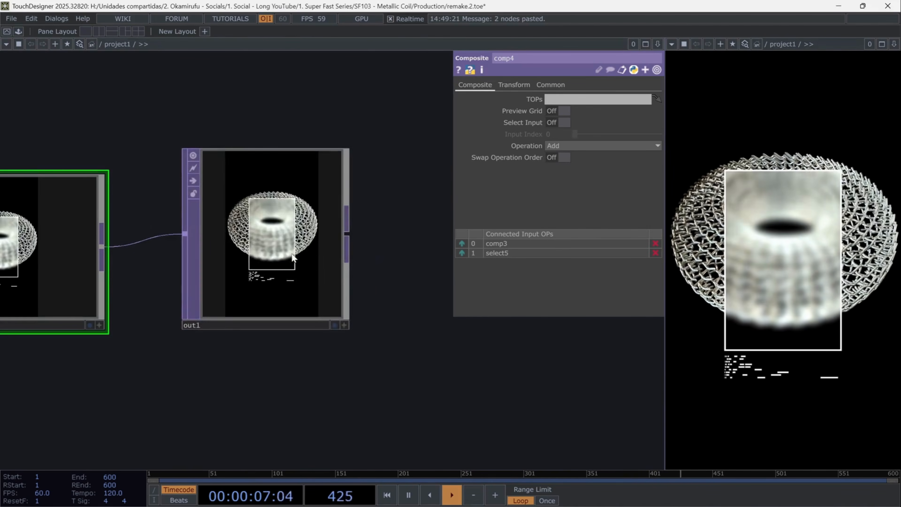